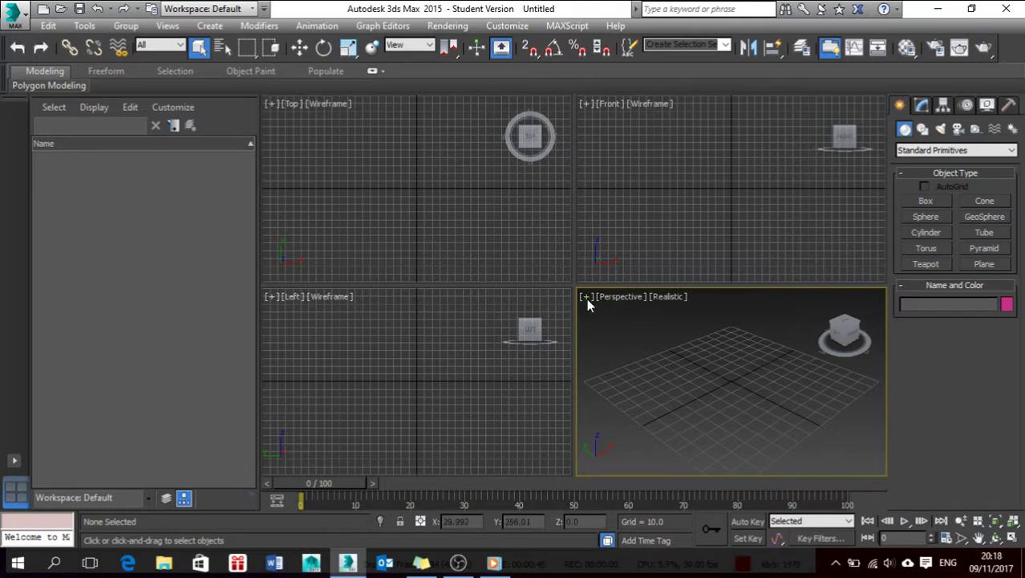
Step: Create a flat box about 168 wide, 88 long and 10 high in the Top view
click(940, 205)
drag(333, 160, 463, 227)
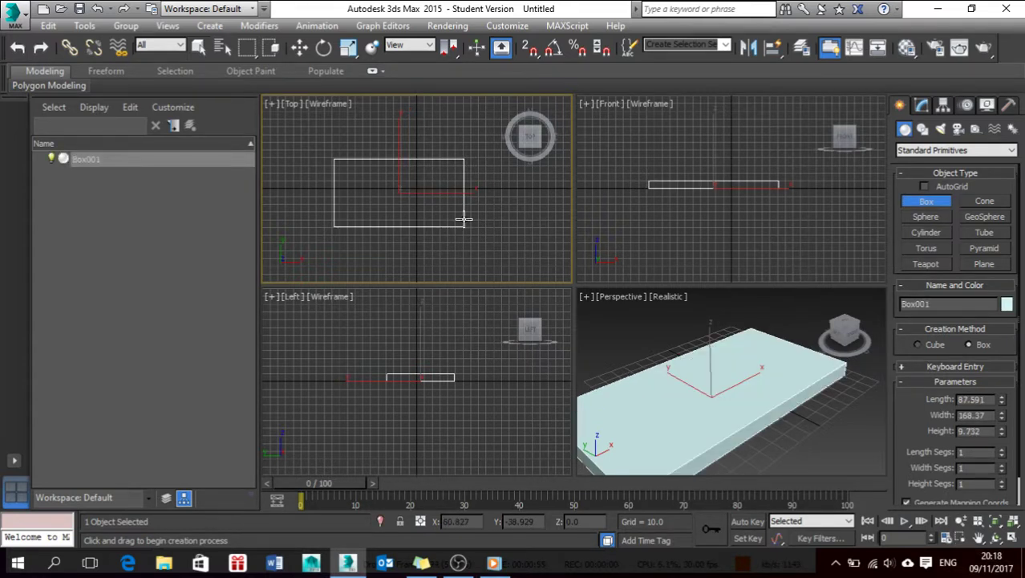
click(464, 218)
Step: Centre the box along X on the grid and place a copy of it directly behind the original
key(w)
drag(458, 194, 473, 195)
drag(418, 131, 426, 71)
key(Return)
middle_drag(465, 179, 465, 217)
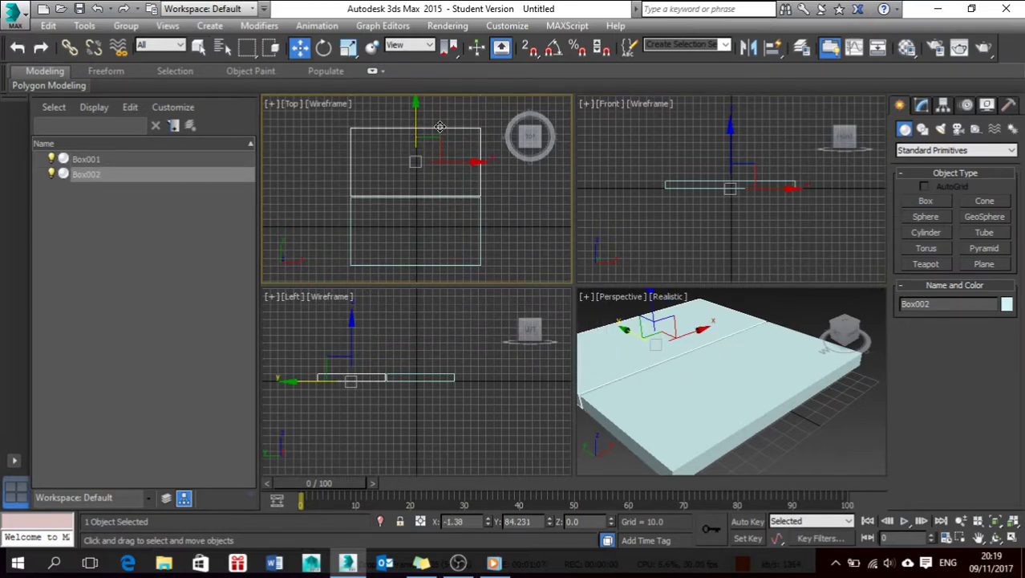
Step: Rotate the copied box to 90° about X so it stands upright
key(e)
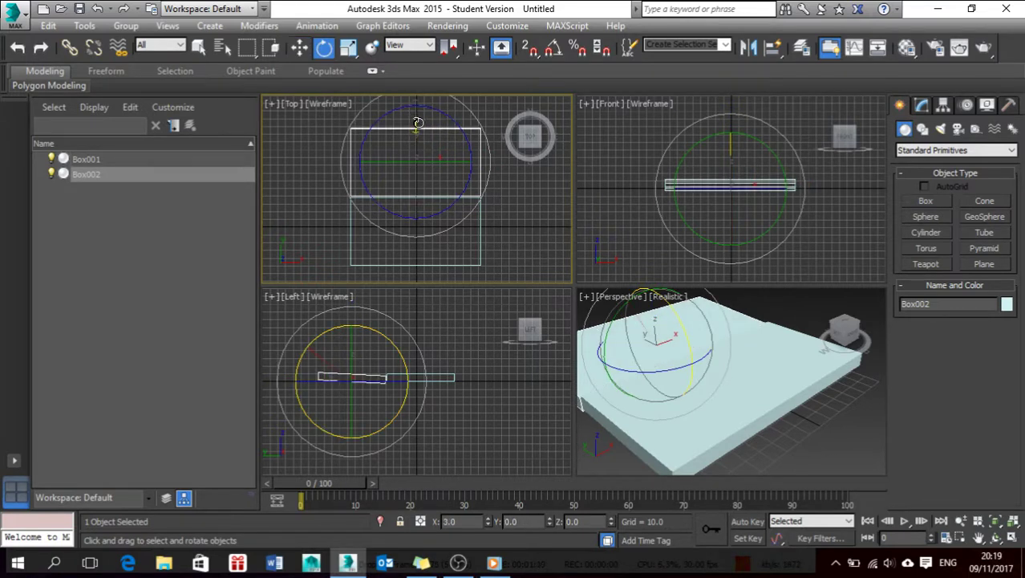
drag(417, 122, 458, 567)
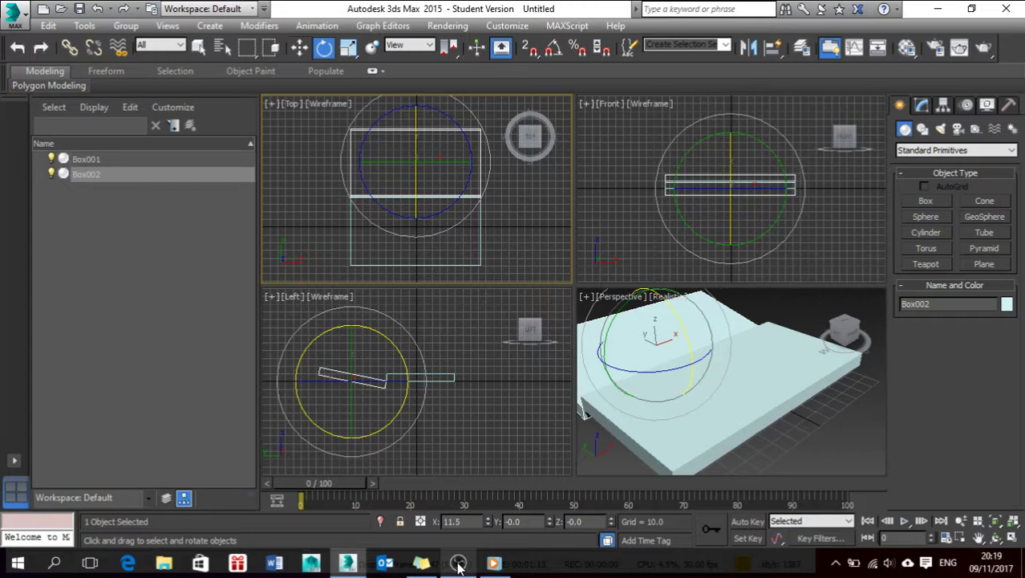
click(452, 521)
text(90)
key(Return)
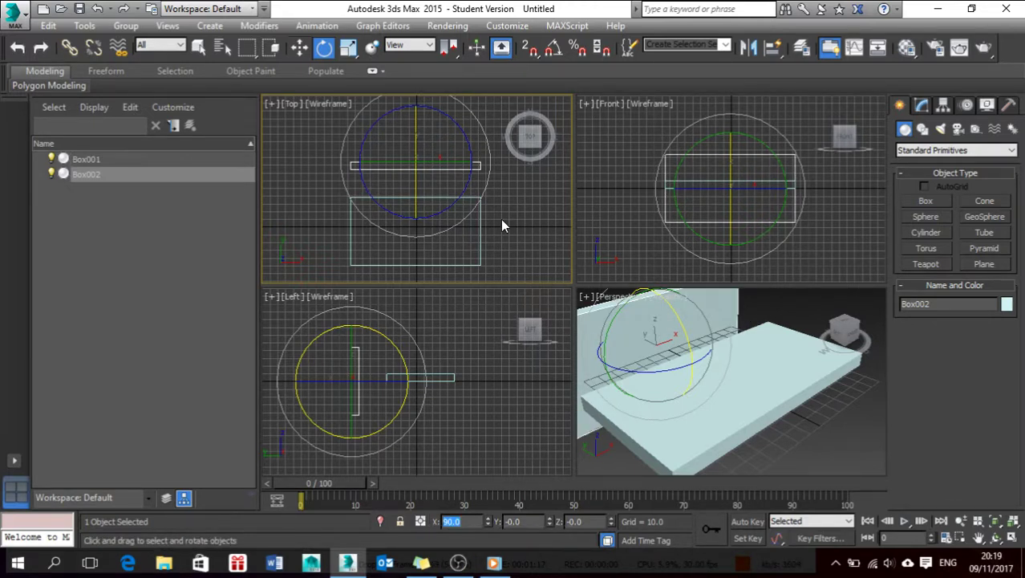
Step: Move the upright panel to the base's rear edge and raise it until its lower edge is level with the base's underside
key(w)
drag(418, 137, 418, 172)
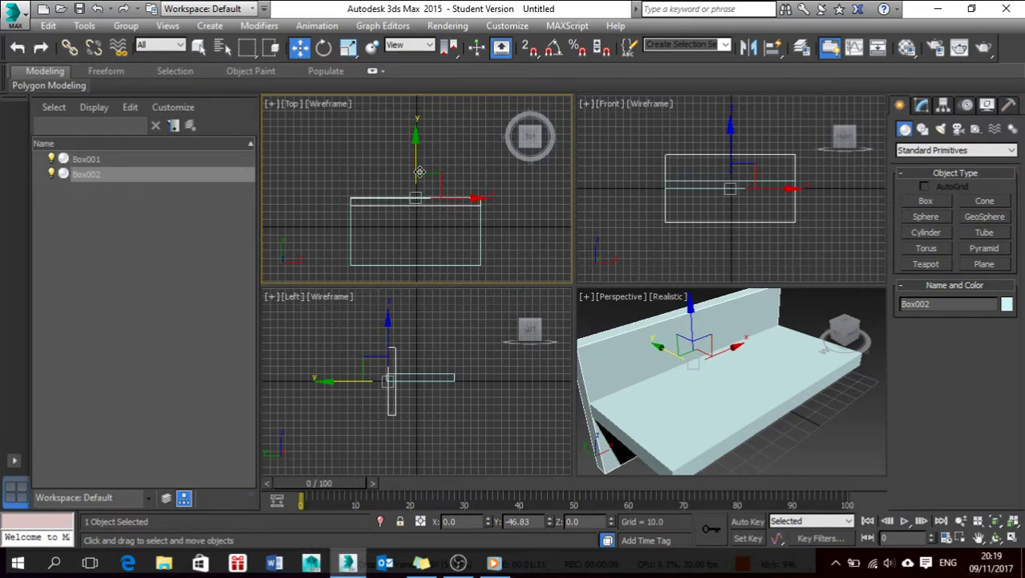
click(388, 331)
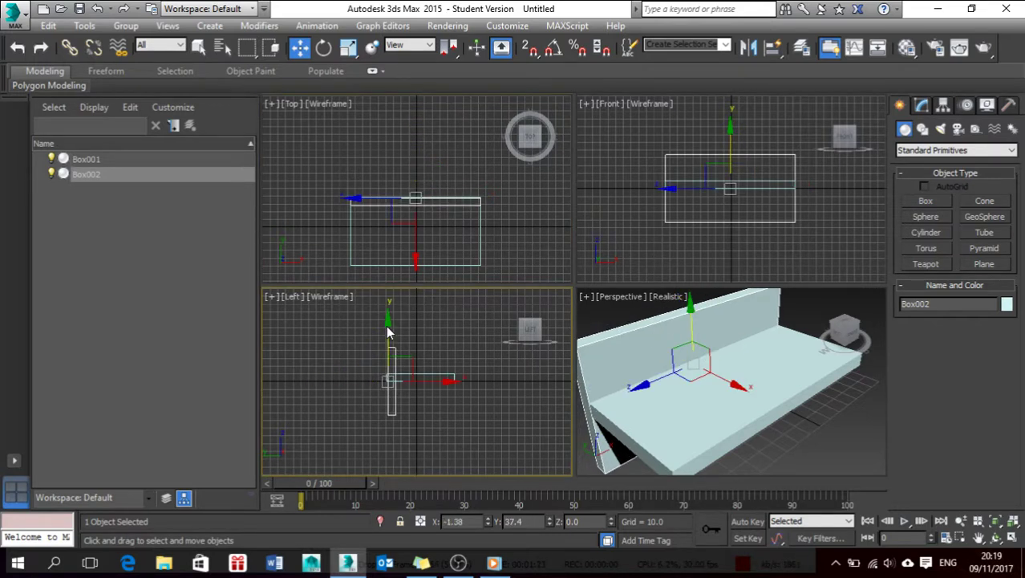
drag(386, 325, 386, 292)
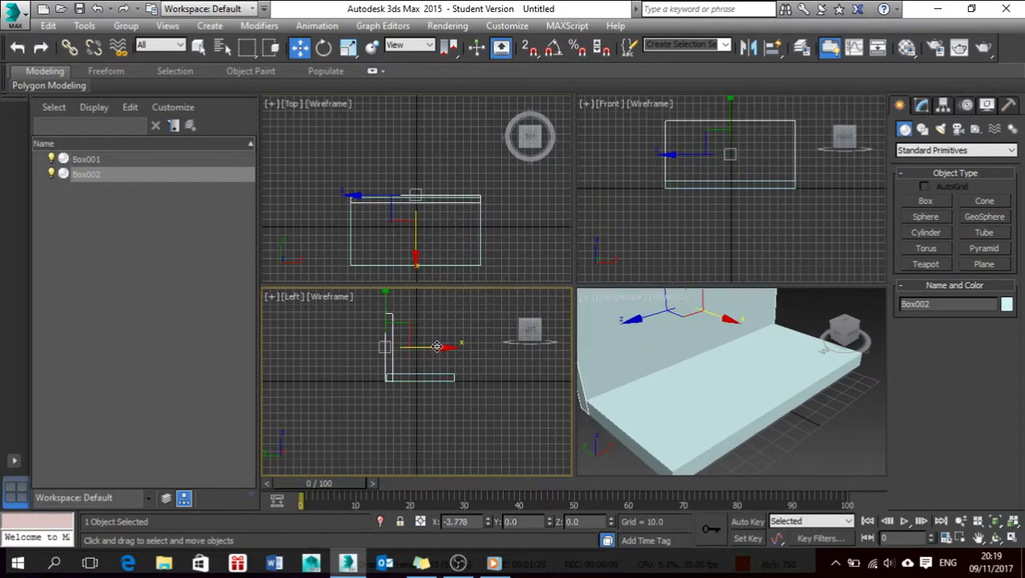
drag(436, 346, 434, 346)
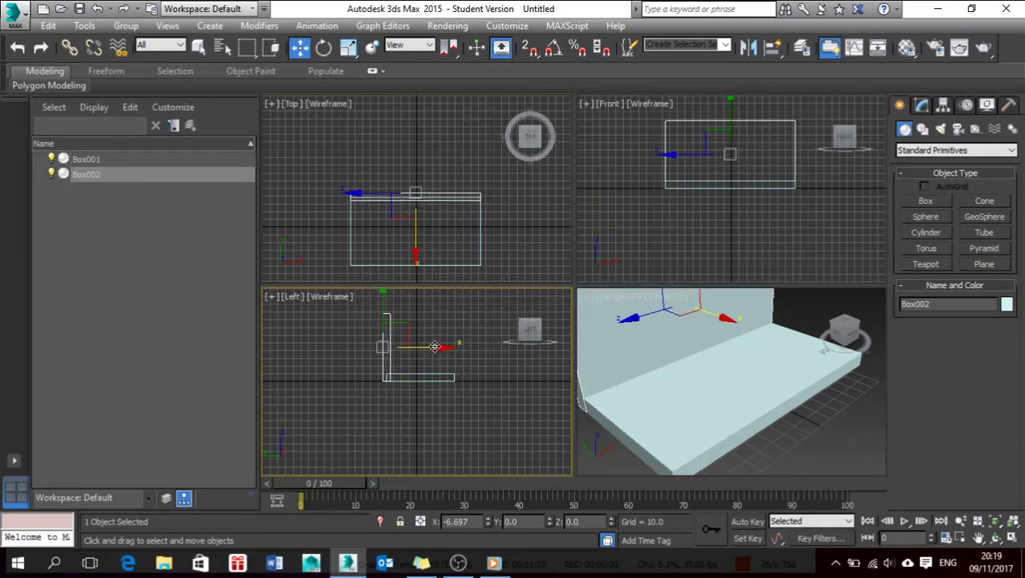
Step: Fine-tune the upright panel's position at the base's rear corner in the Left view, to about Y 43.6 and Z 43.7
alt+middle_drag(434, 346, 395, 366)
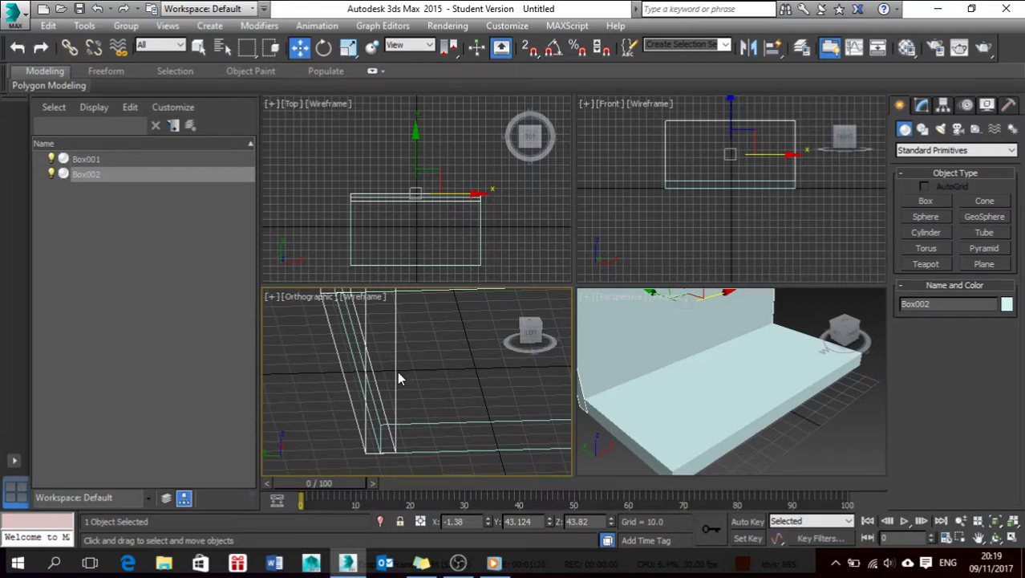
key(l)
alt+middle_drag(378, 378, 400, 399)
key(l)
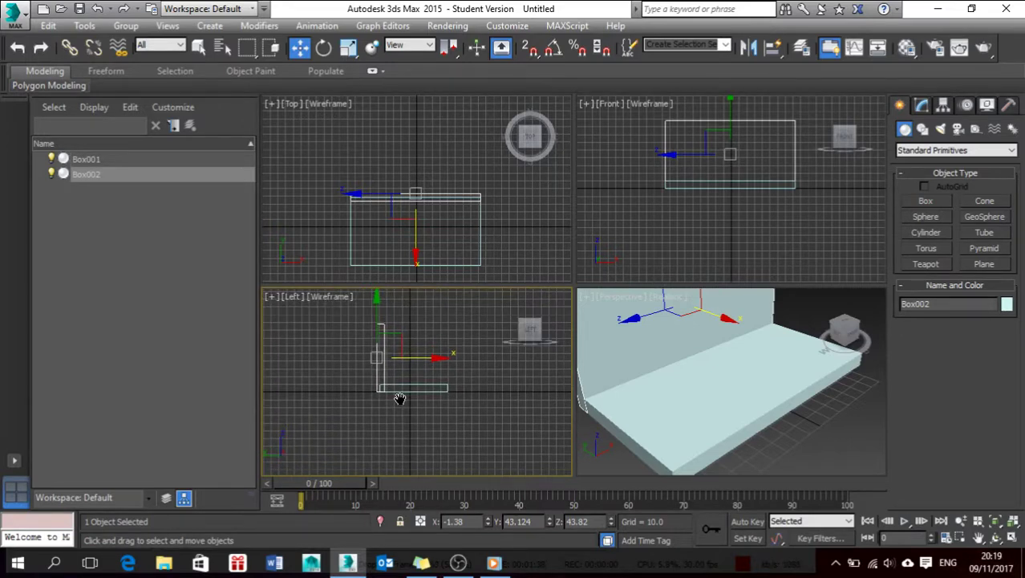
scroll(401, 393, up, 5)
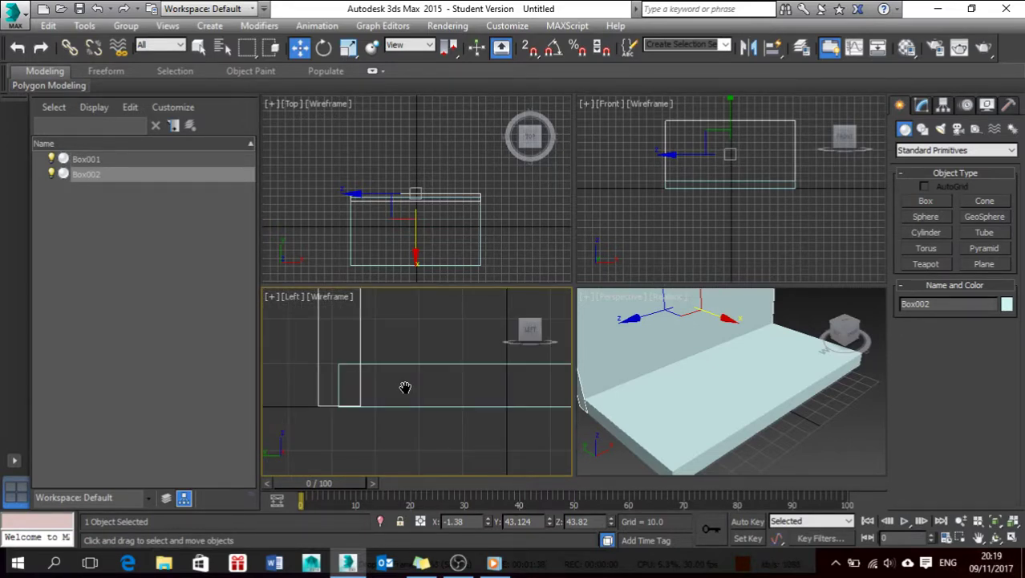
scroll(405, 387, down, 2)
drag(368, 294, 369, 297)
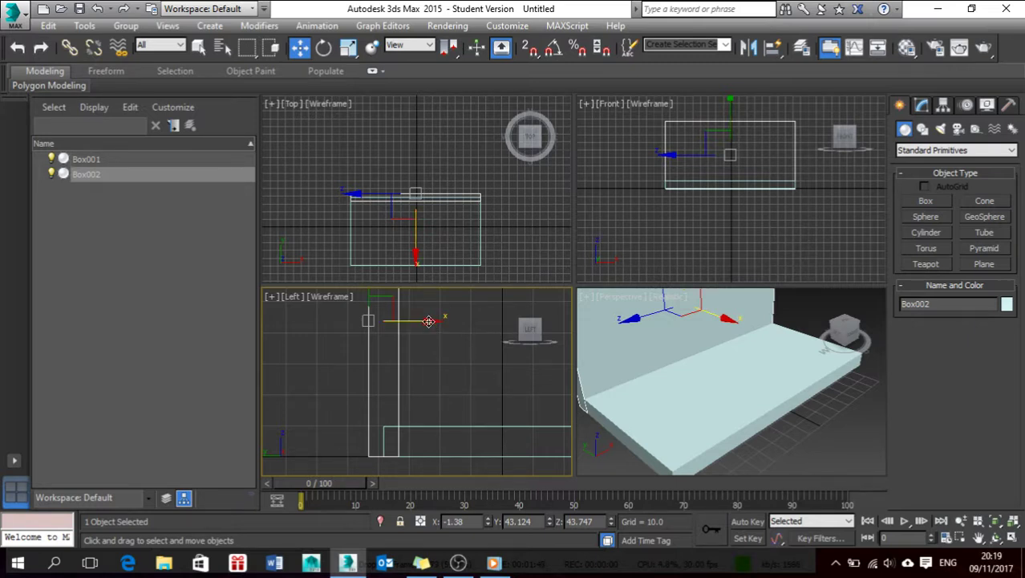
drag(429, 321, 427, 321)
Step: Stretch the base along Y with Scale and move it along Y so its rear edge lines up with the upright panel
alt+middle_drag(721, 419, 732, 353)
click(733, 353)
key(r)
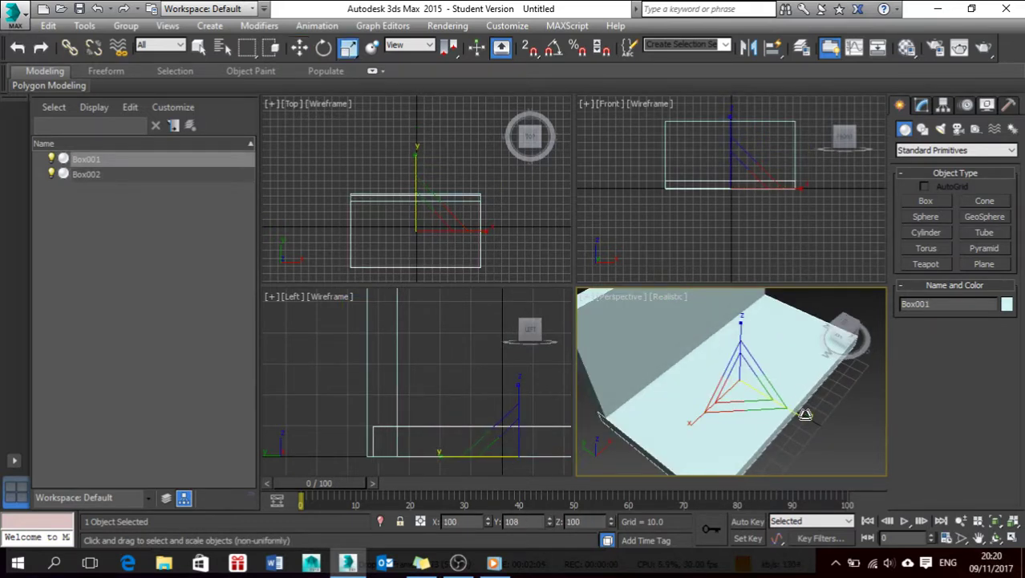
drag(804, 413, 762, 407)
key(w)
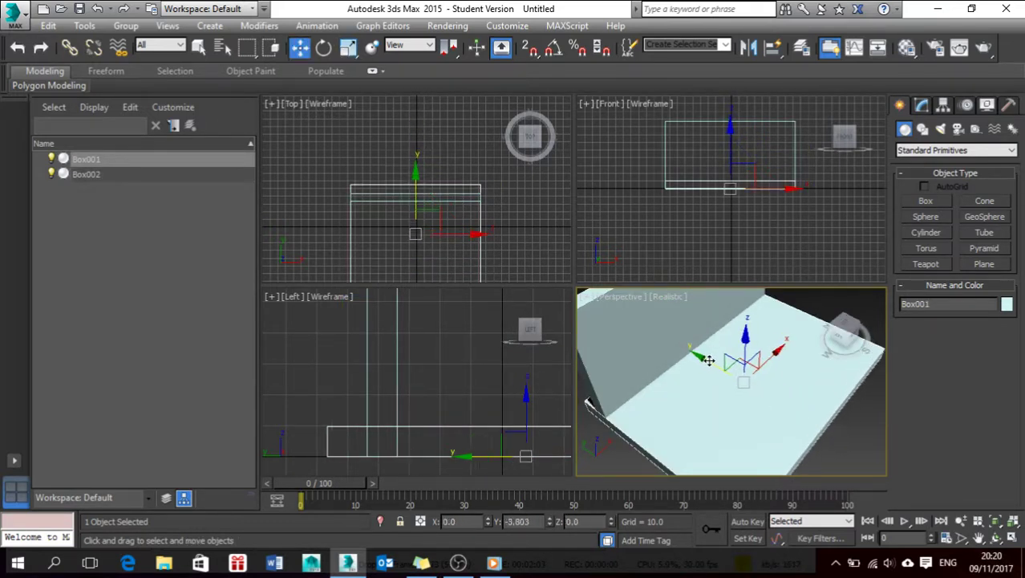
drag(707, 361, 724, 364)
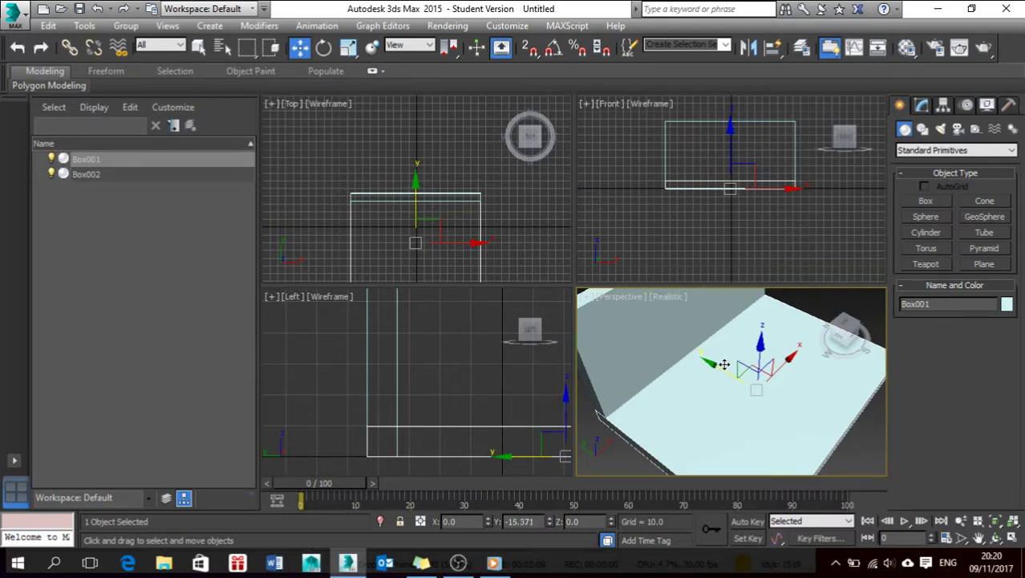
Step: Examine the joint between the upright panel and the base from the side in an enlarged Perspective view
click(633, 342)
alt+middle_drag(646, 401, 708, 356)
key(space)
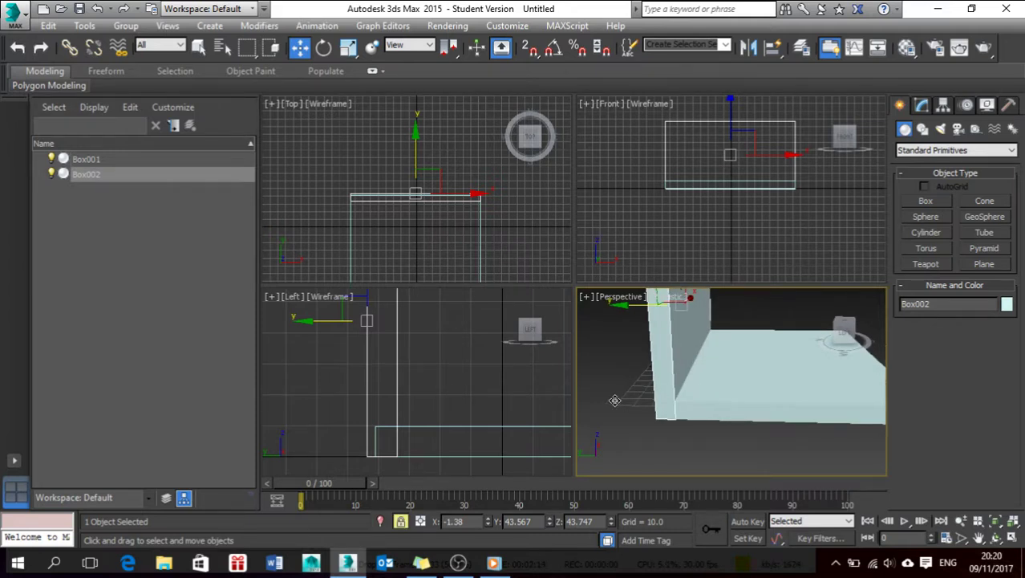
key(space)
key(alt+w)
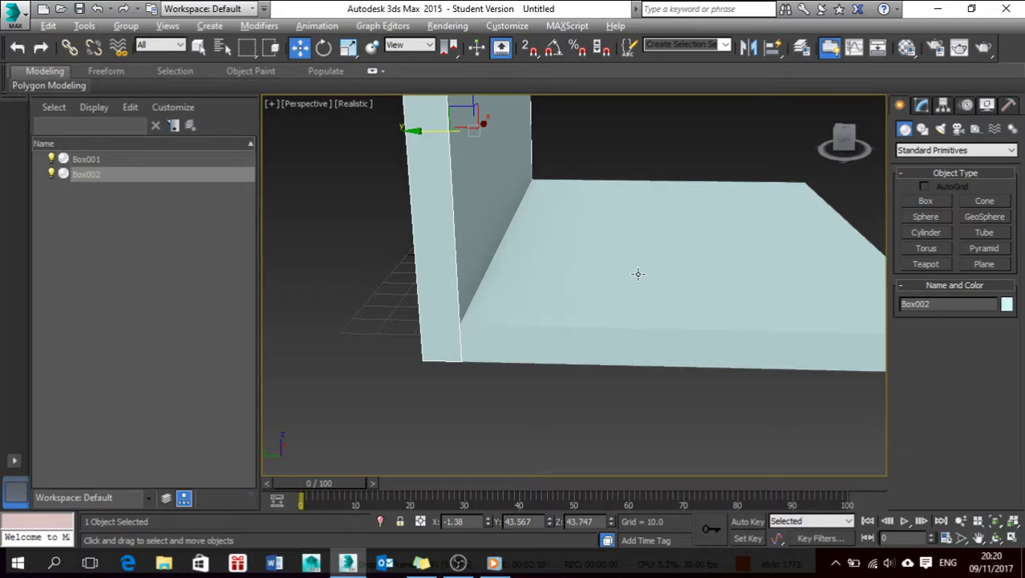
scroll(637, 273, up, 2)
scroll(627, 261, down, 1)
middle_drag(627, 261, 633, 315)
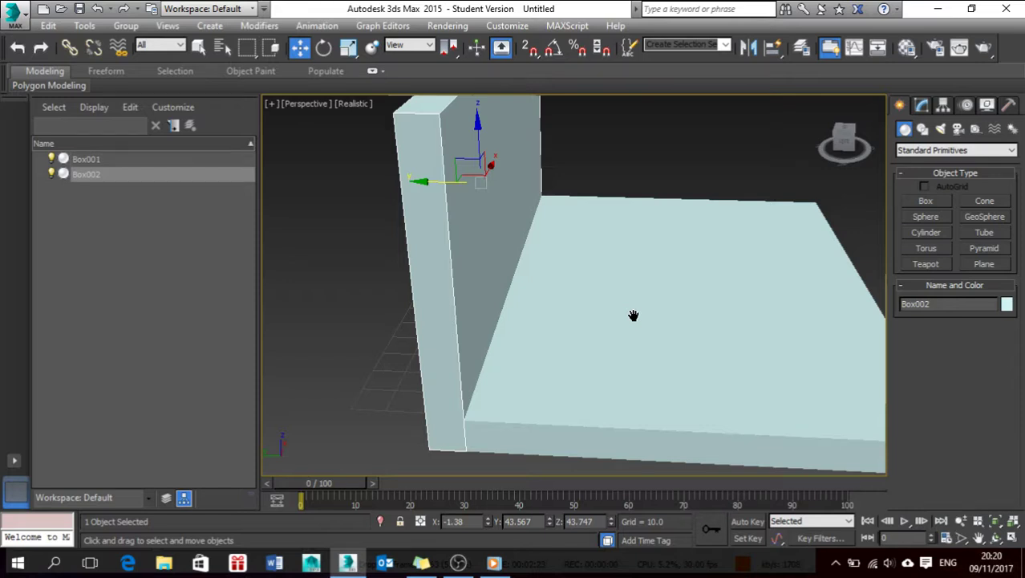
key(alt+w)
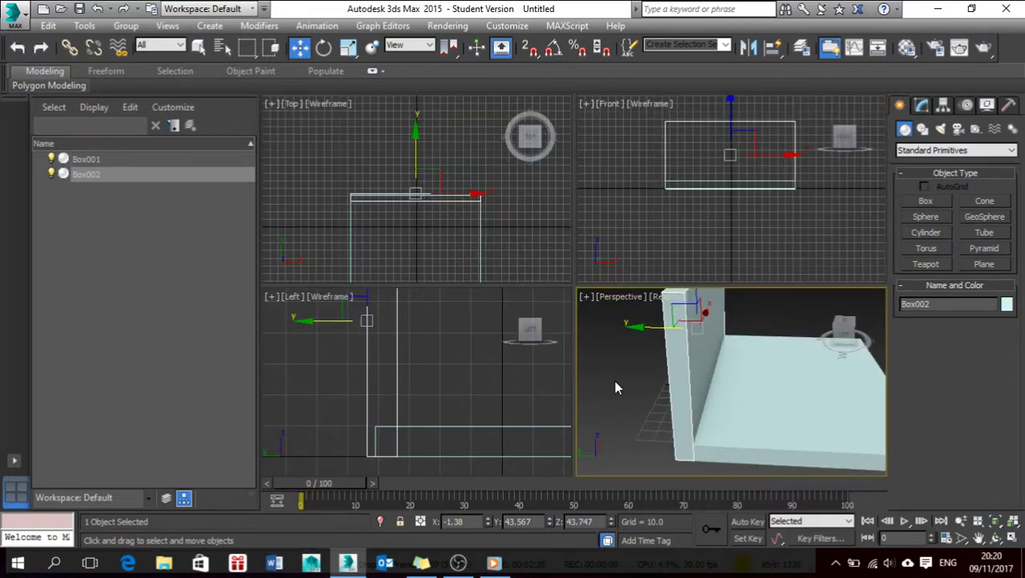
key(alt+w)
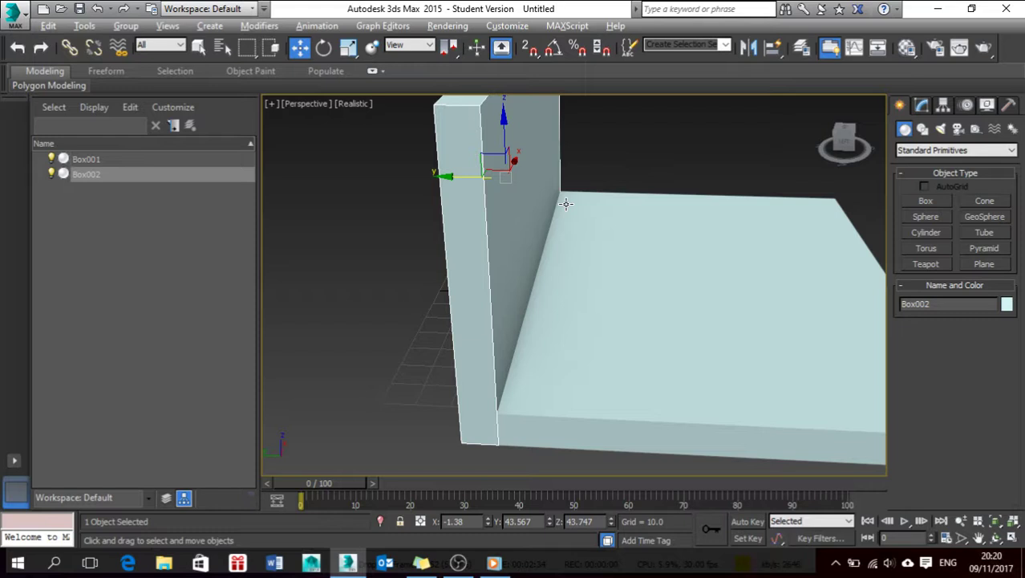
Step: Tilt the upright panel backward to about 86° about X and lower it slightly to about Z 43.5
key(e)
mouse_move(548, 148)
mouse_down()
mouse_move(540, 142)
mouse_move(539, 152)
mouse_up()
key(q)
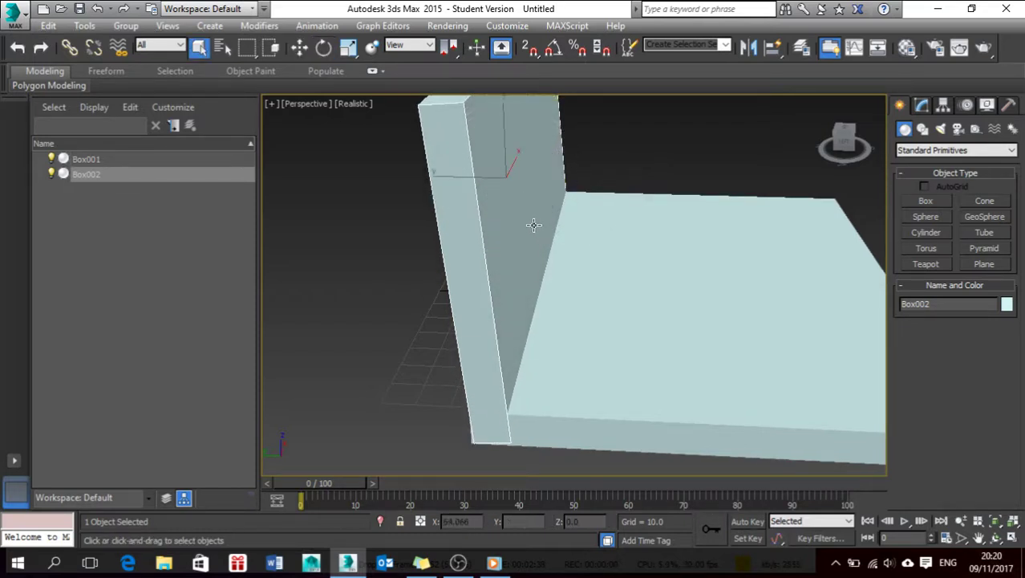
key(w)
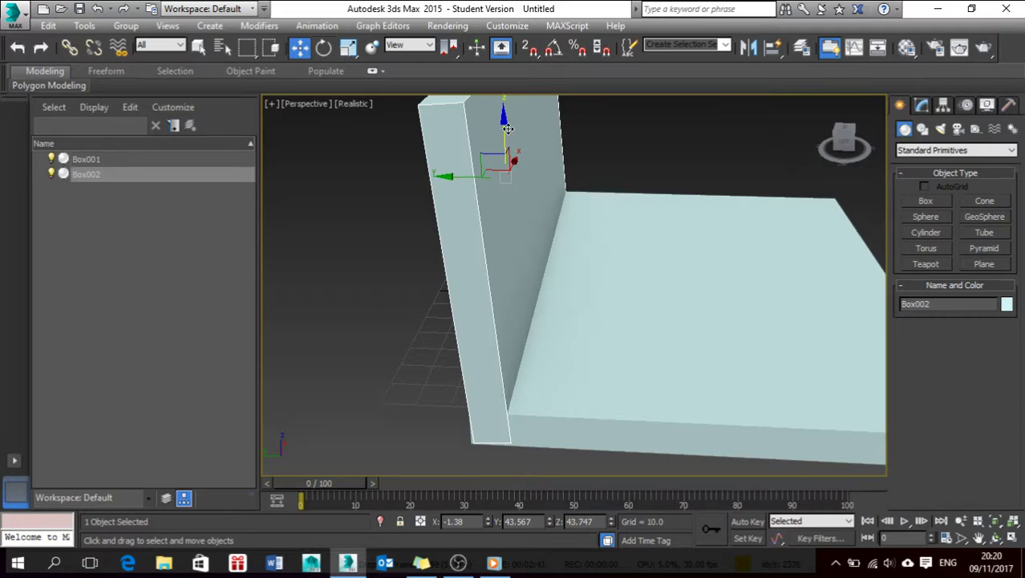
drag(508, 129, 514, 129)
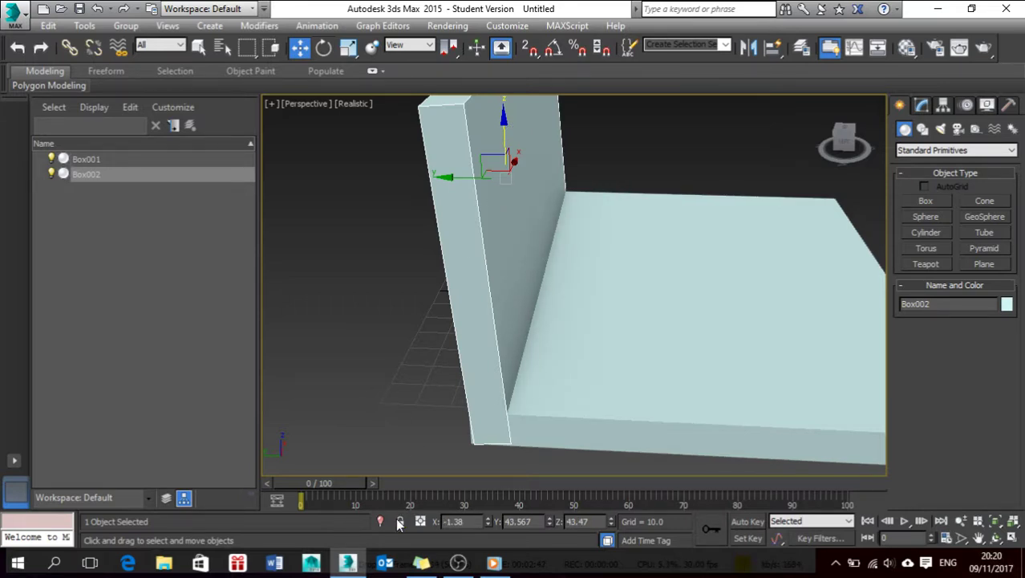
Step: Reposition the tilted panel in the enlarged Left view so its lower end meets the base's rear corner, at about Y 45.4
key(alt+w)
click(411, 353)
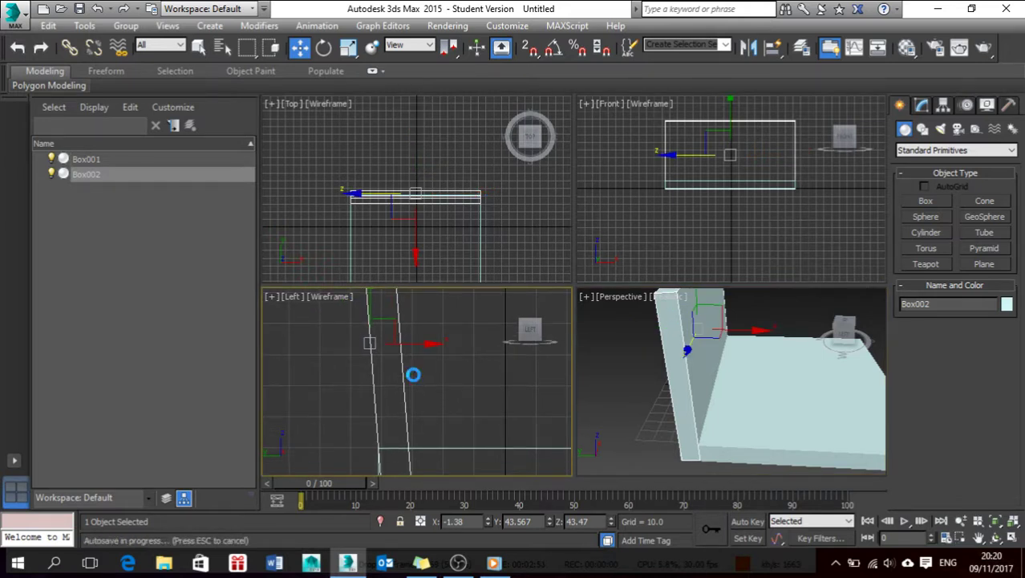
scroll(414, 375, down, 2)
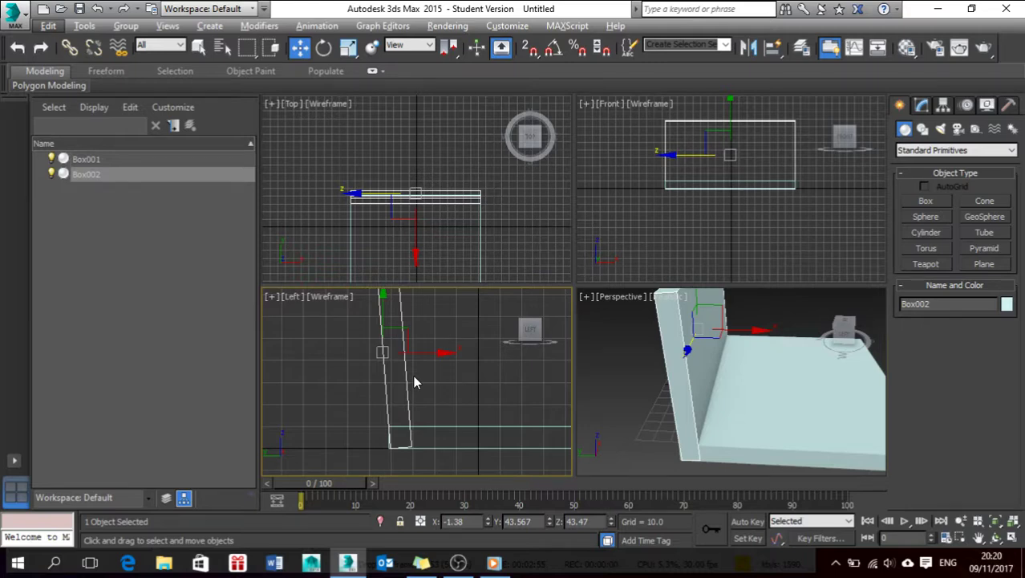
key(alt+w)
middle_drag(553, 316, 494, 323)
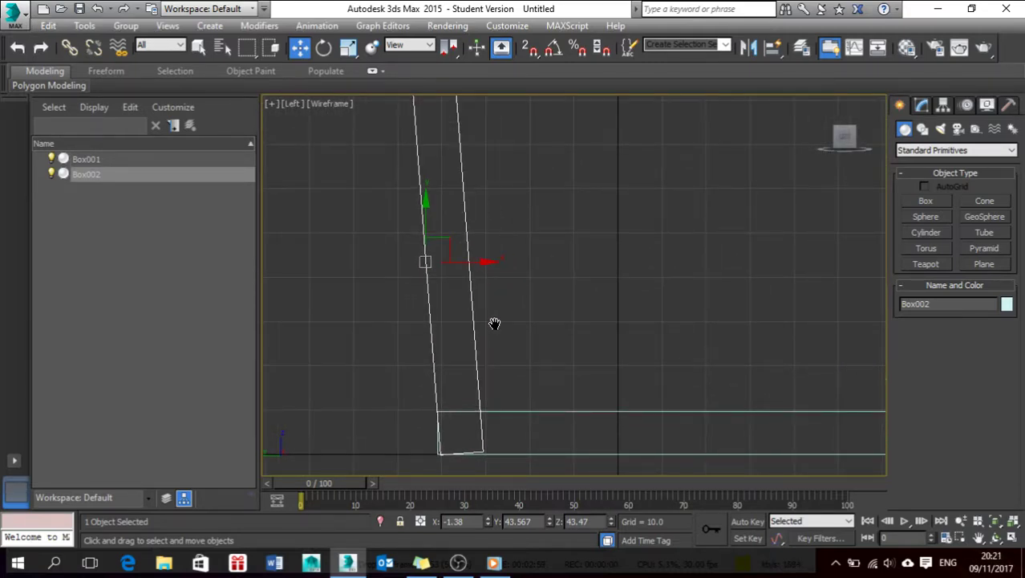
key(ctrl+z)
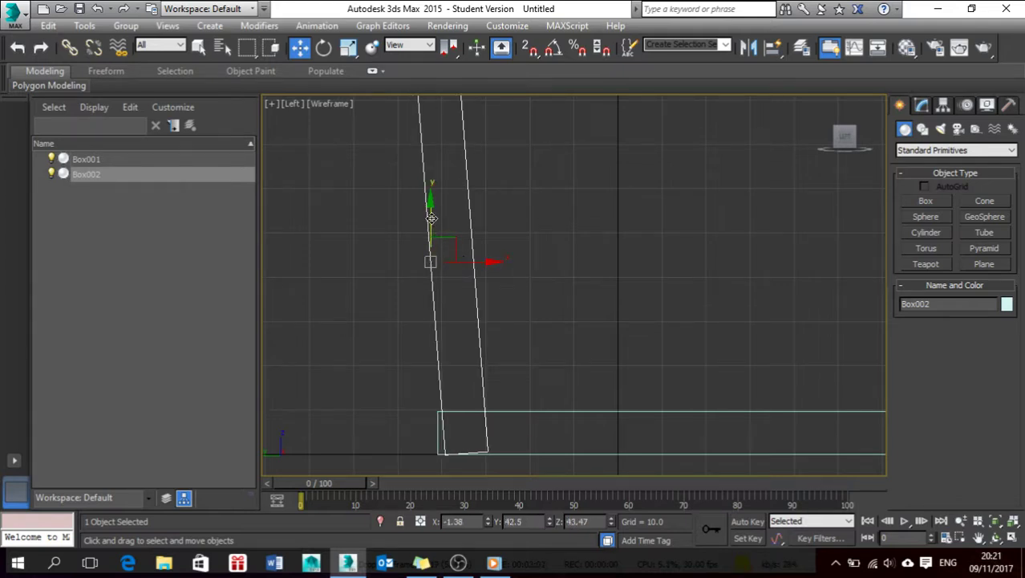
drag(431, 217, 432, 217)
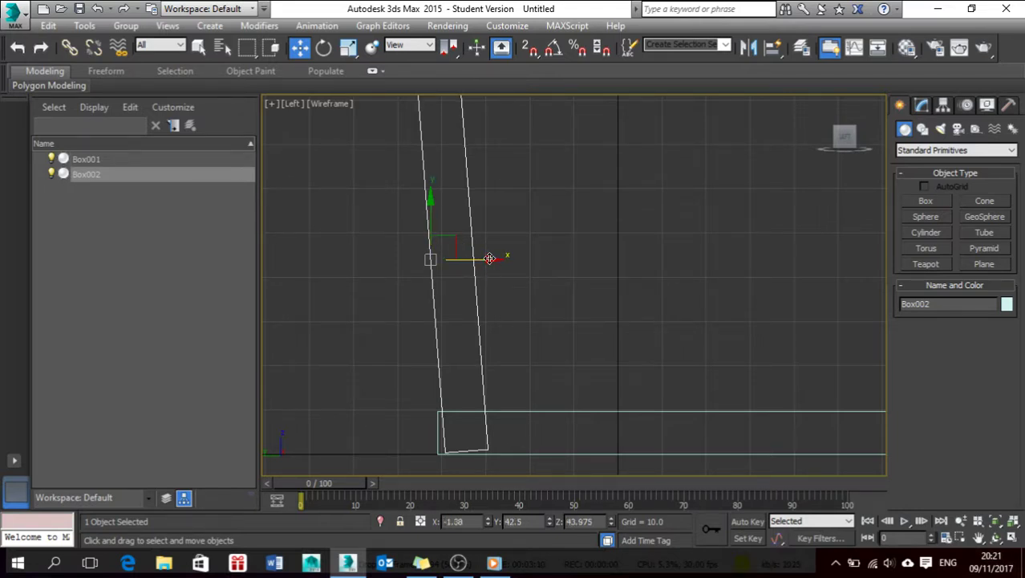
drag(490, 259, 472, 261)
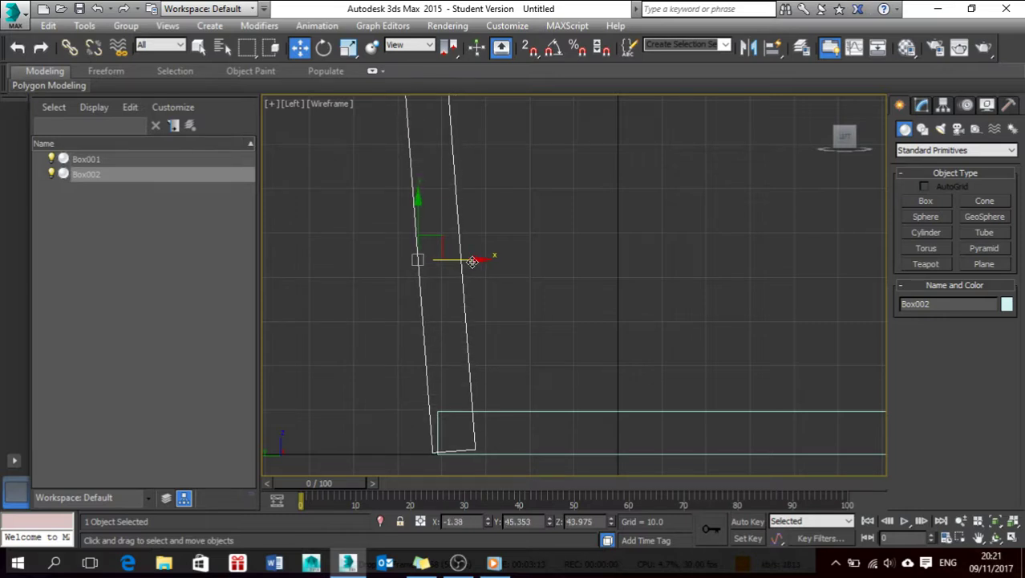
drag(415, 201, 414, 204)
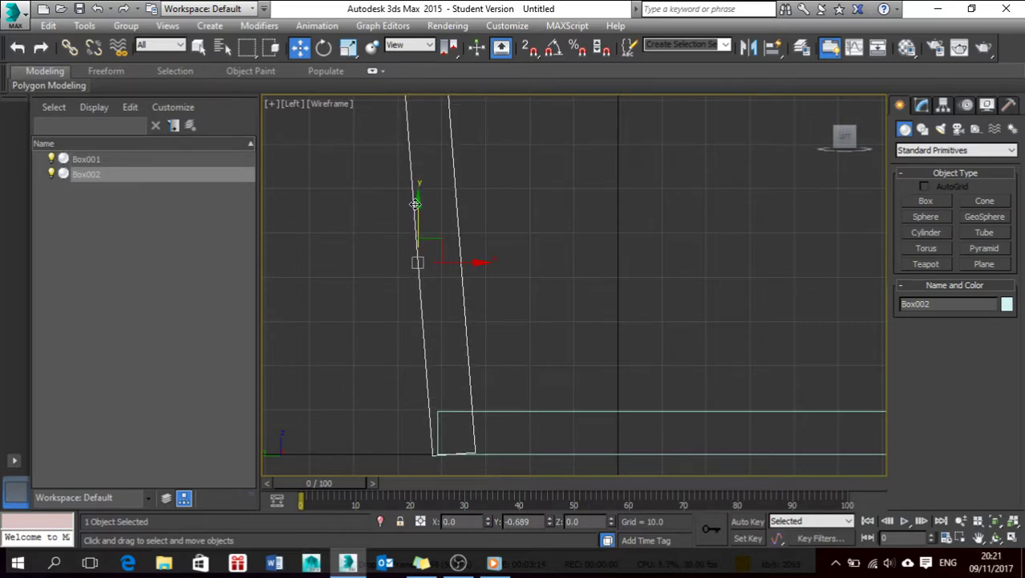
Step: Rotate the tilted panel back upright and set its X rotation to exactly 90°
key(e)
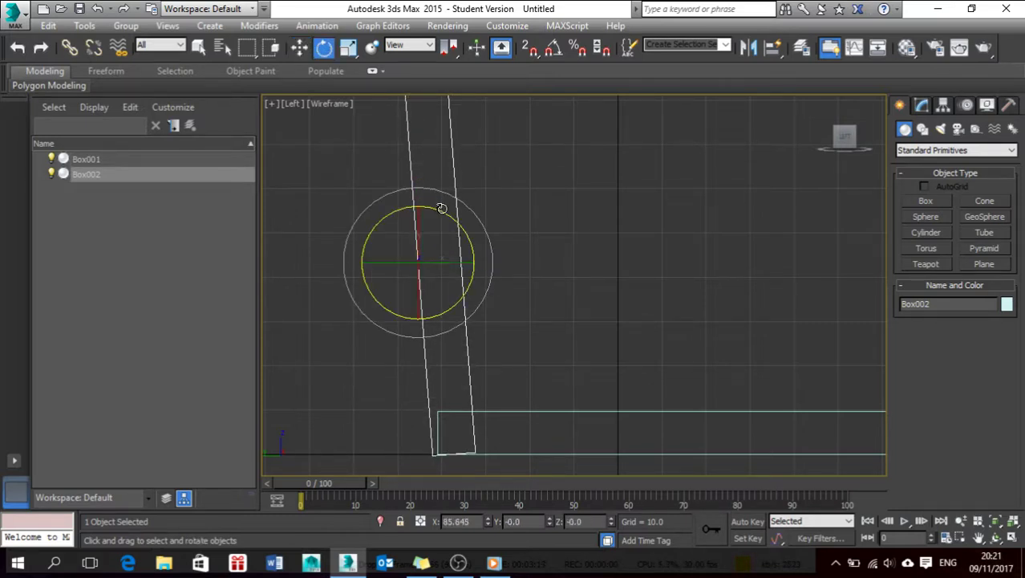
drag(441, 208, 450, 214)
right_click(451, 214)
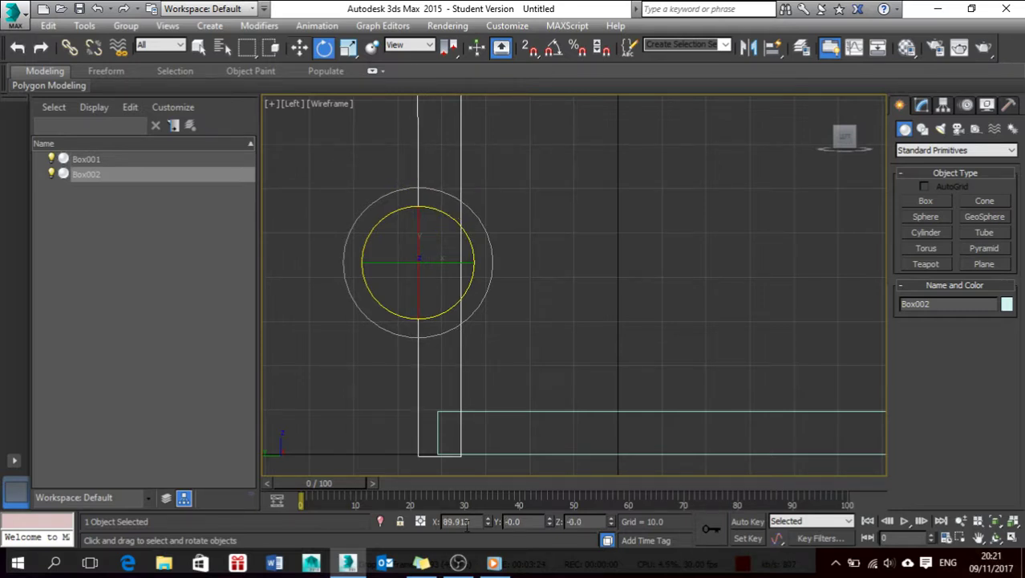
drag(466, 523, 438, 521)
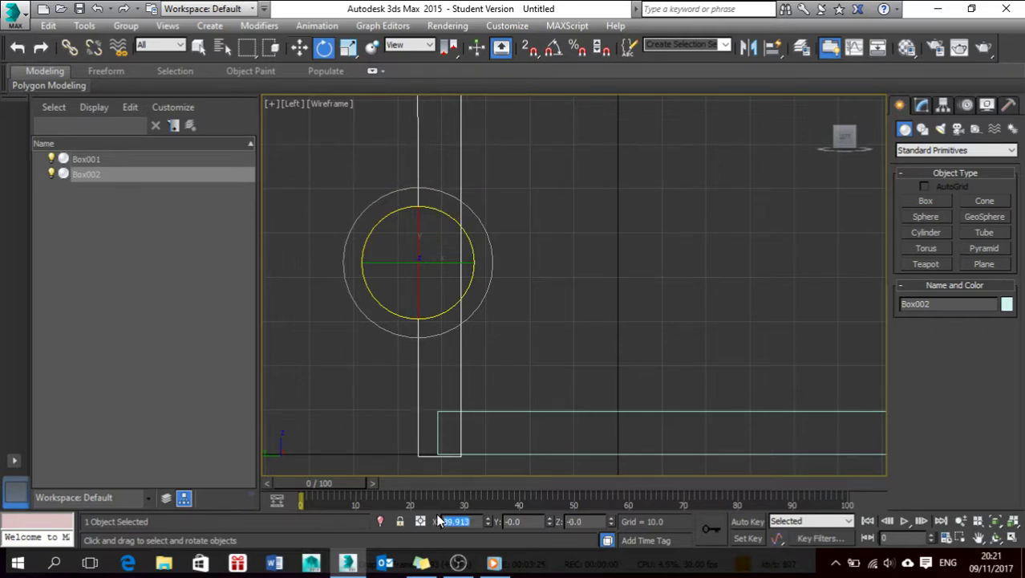
text(90)
key(Return)
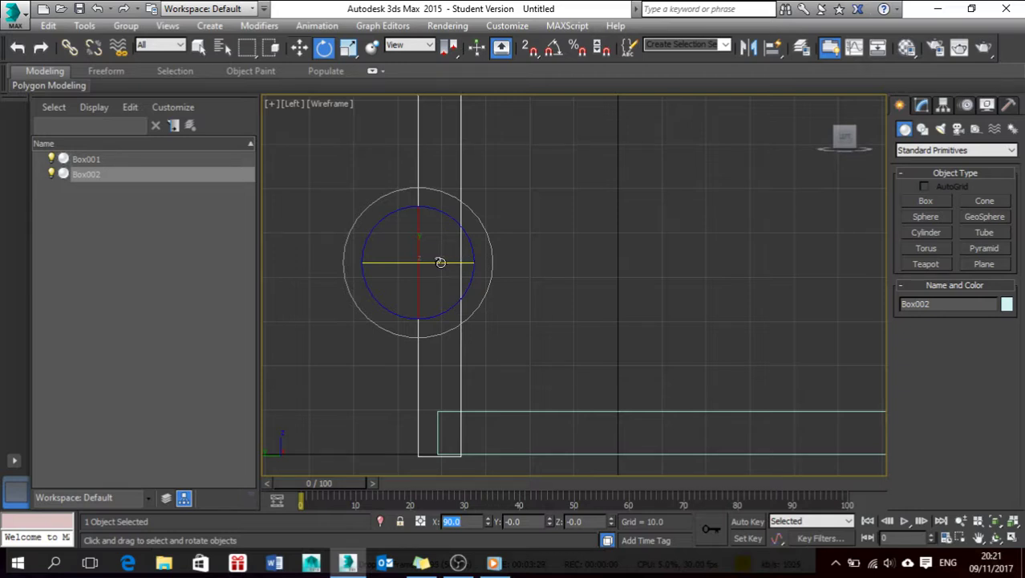
Step: Shift the upright panel inward over the base's rear end to about Y 44.3 and raise it to about Z 44
key(w)
drag(476, 262, 477, 263)
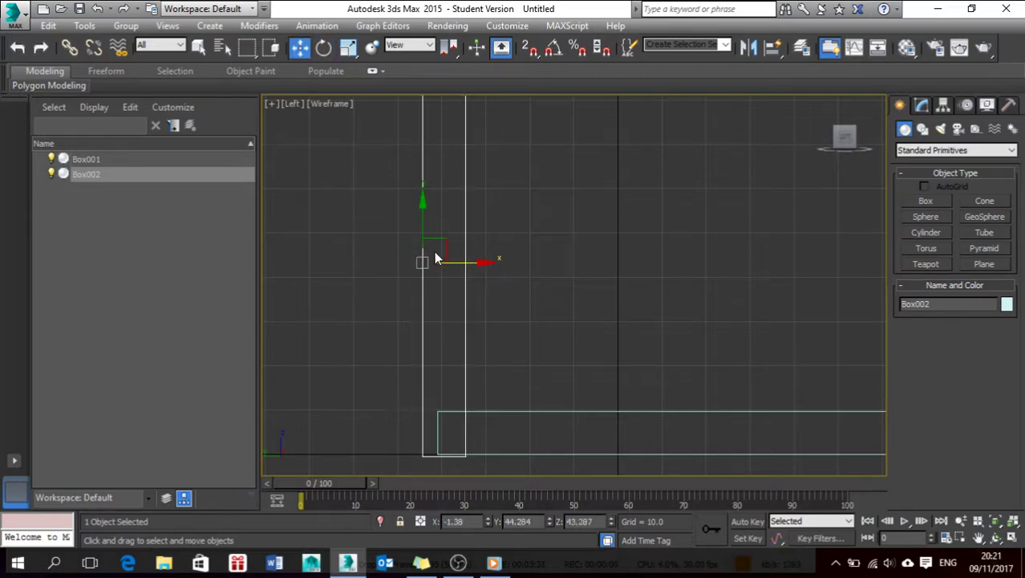
drag(422, 223, 422, 218)
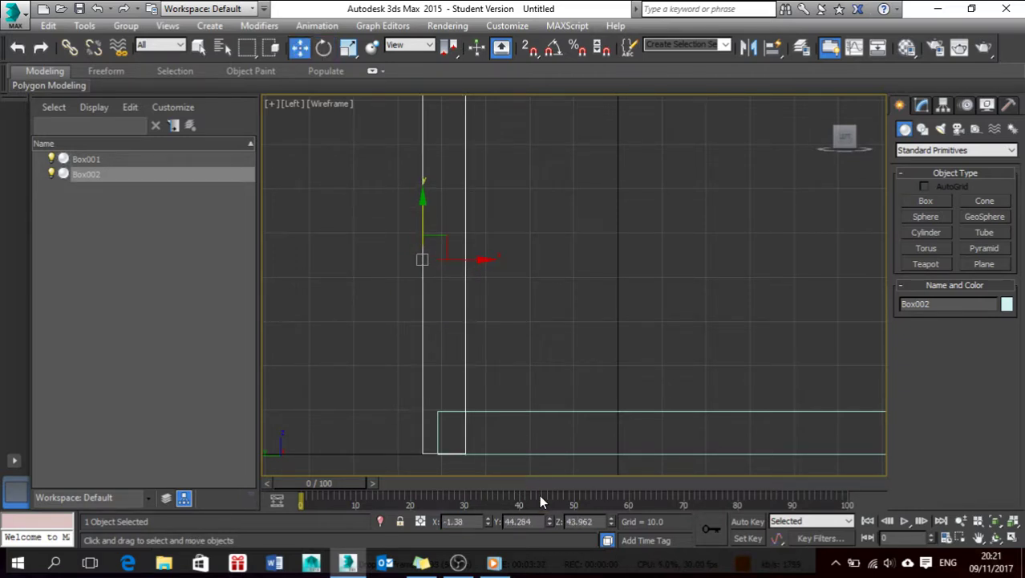
Step: Set the upright panel's X position to 0 and place its lower end level with the base's underside, at about Z 43.7
double_click(449, 520)
text(0)
key(Return)
key(Tab)
key(Tab)
text(0)
key(Return)
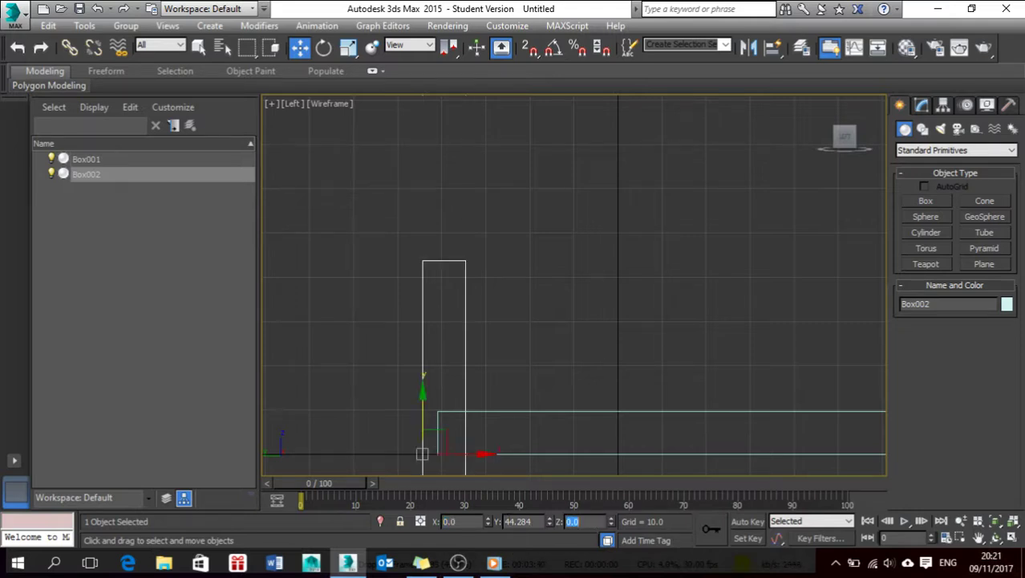
drag(423, 392, 473, 199)
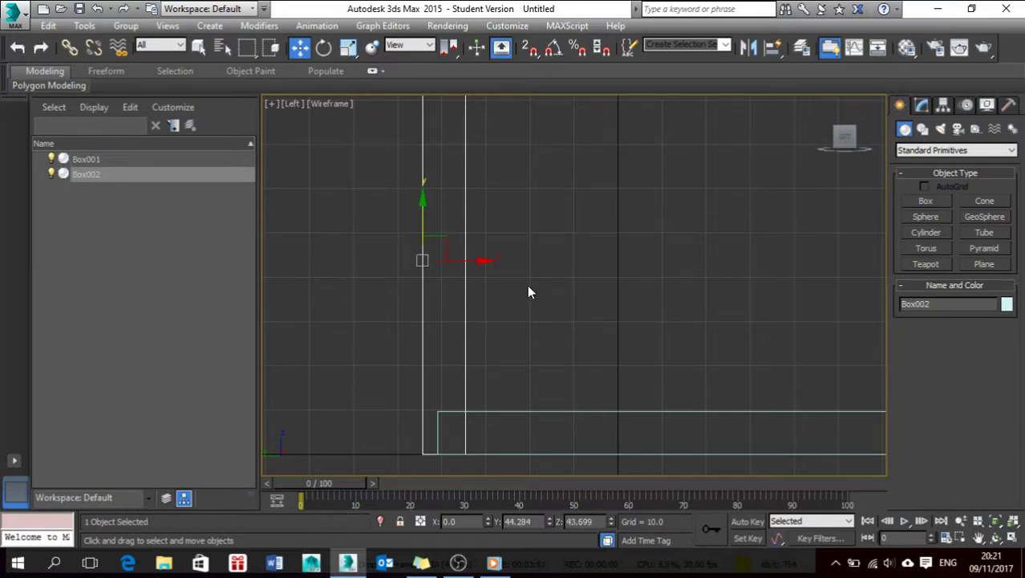
Step: Return to the four-view layout and add a Chamfer modifier to the upright panel
key(alt+w)
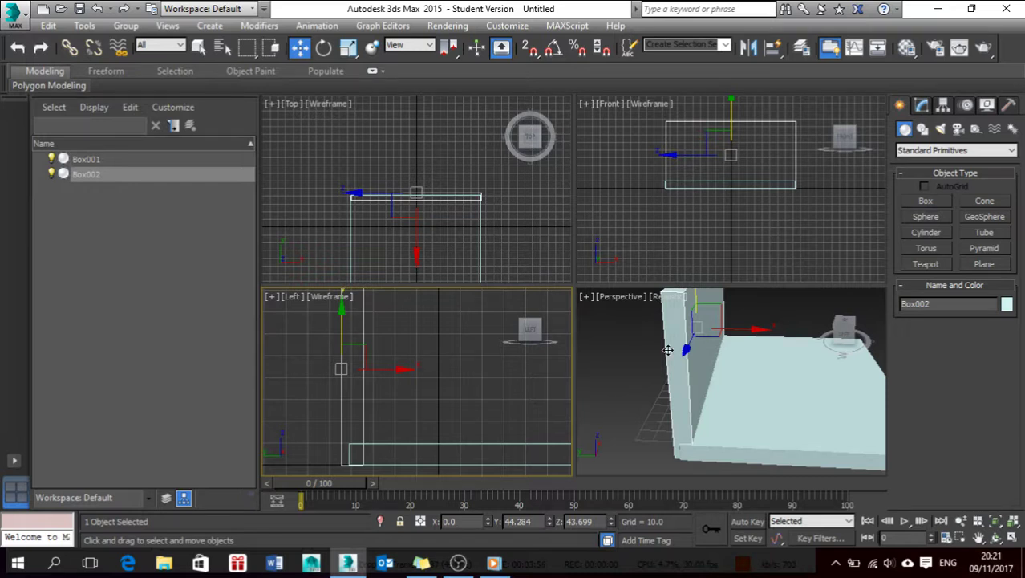
alt+middle_drag(668, 349, 703, 415)
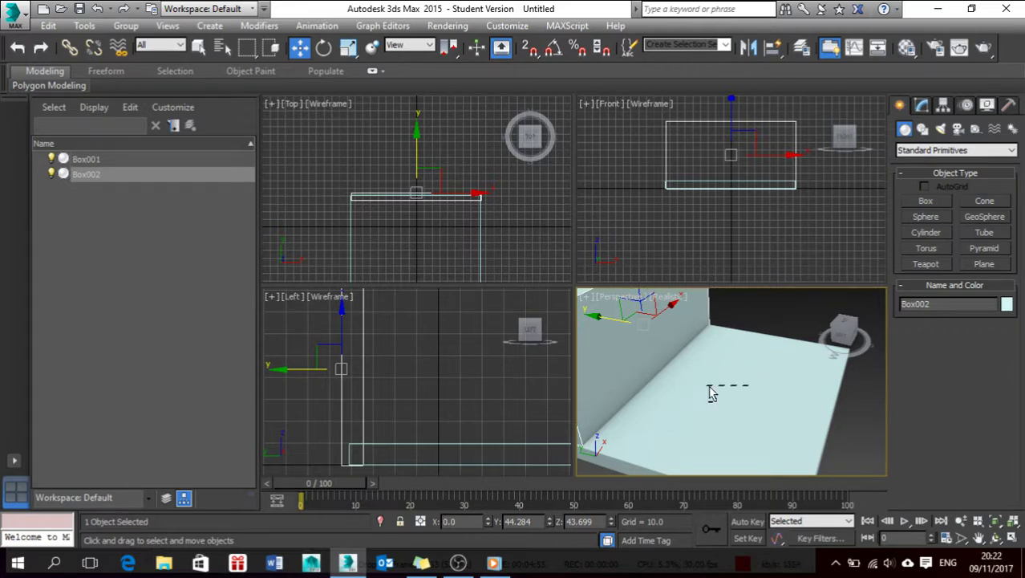
alt+middle_drag(711, 393, 803, 305)
click(922, 105)
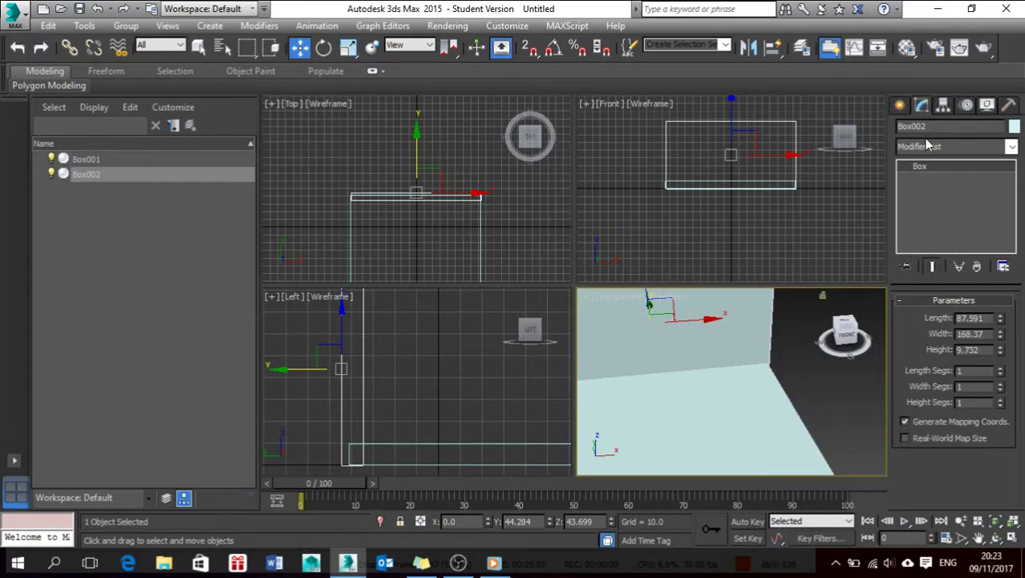
click(925, 146)
click(924, 146)
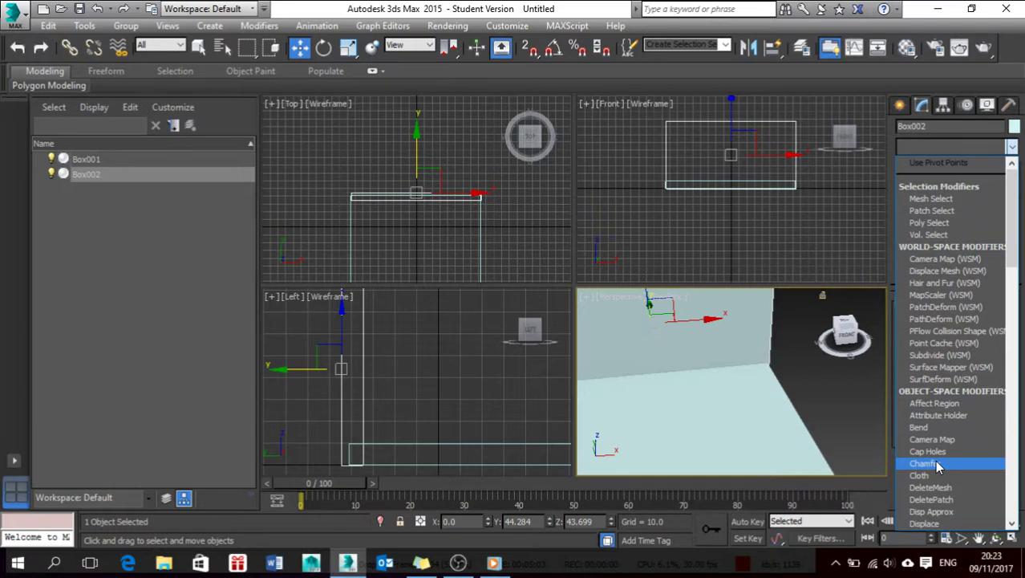
click(935, 464)
Step: Increase the upright panel's chamfer amount to 4.395
scroll(782, 347, down, 5)
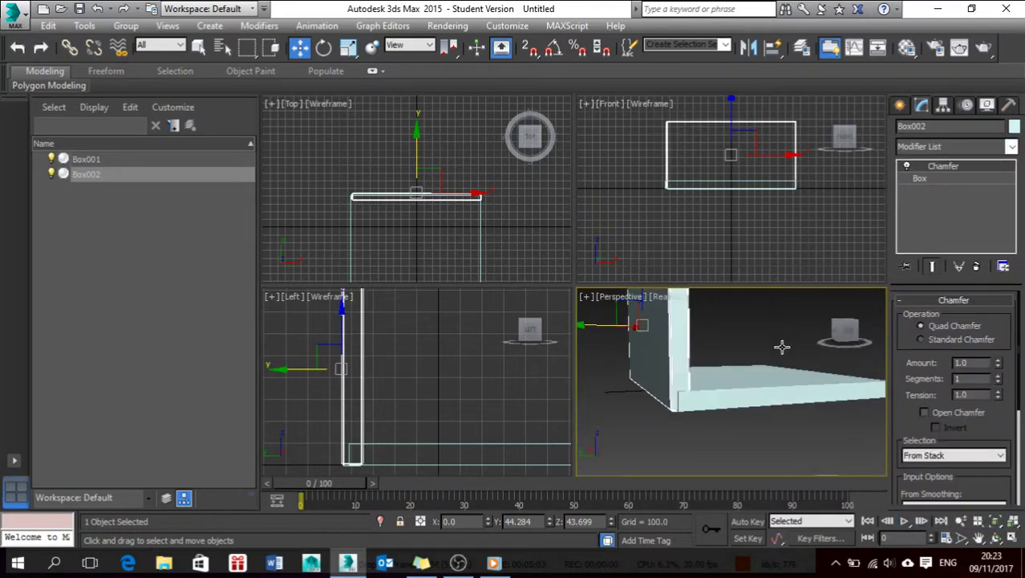
scroll(766, 354, up, 3)
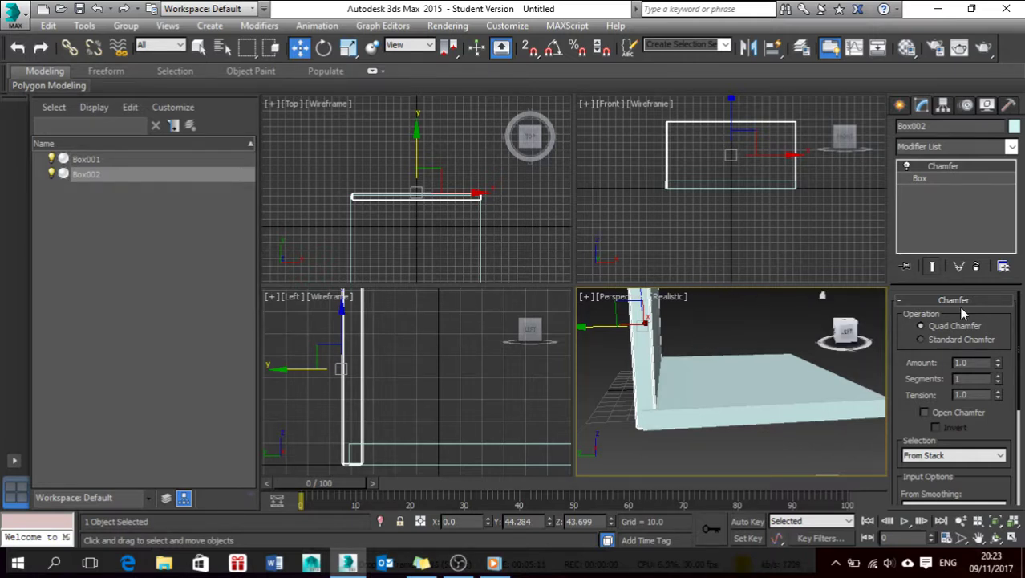
drag(998, 362, 994, 297)
scroll(651, 356, up, 3)
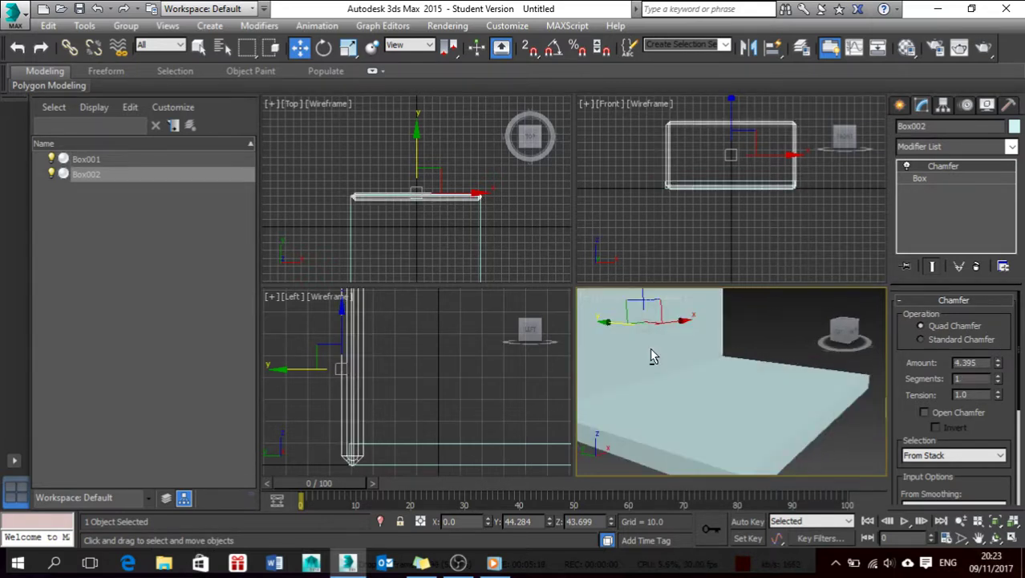
mouse_move(651, 355)
alt+middle_down()
mouse_move(567, 355)
mouse_move(651, 355)
alt+middle_up()
scroll(411, 210, up, 4)
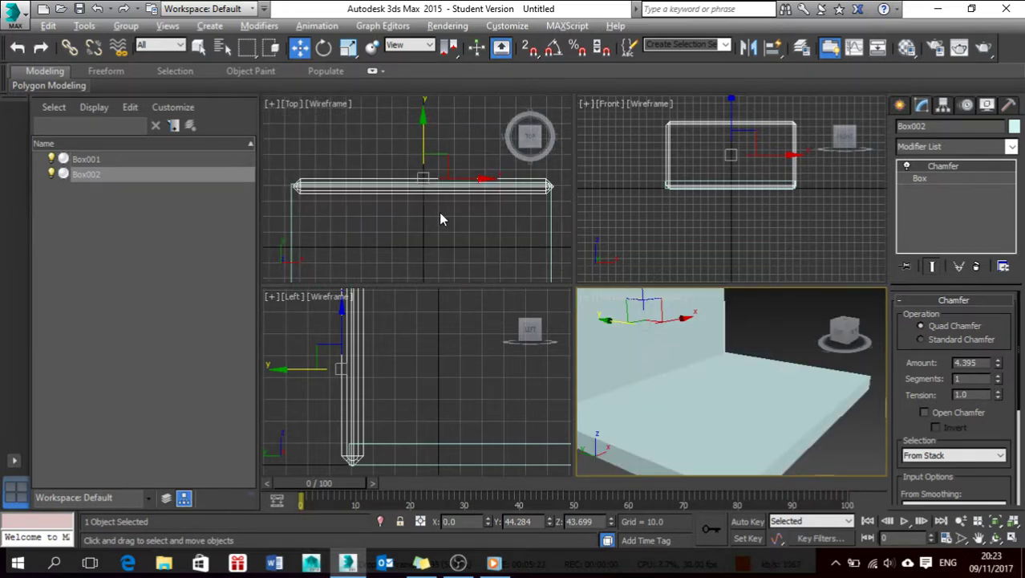
Step: In the Top view, shift the chamfered panel about 1 unit toward negative X and widen it along X to about 105.4%
click(441, 218)
drag(486, 178, 483, 180)
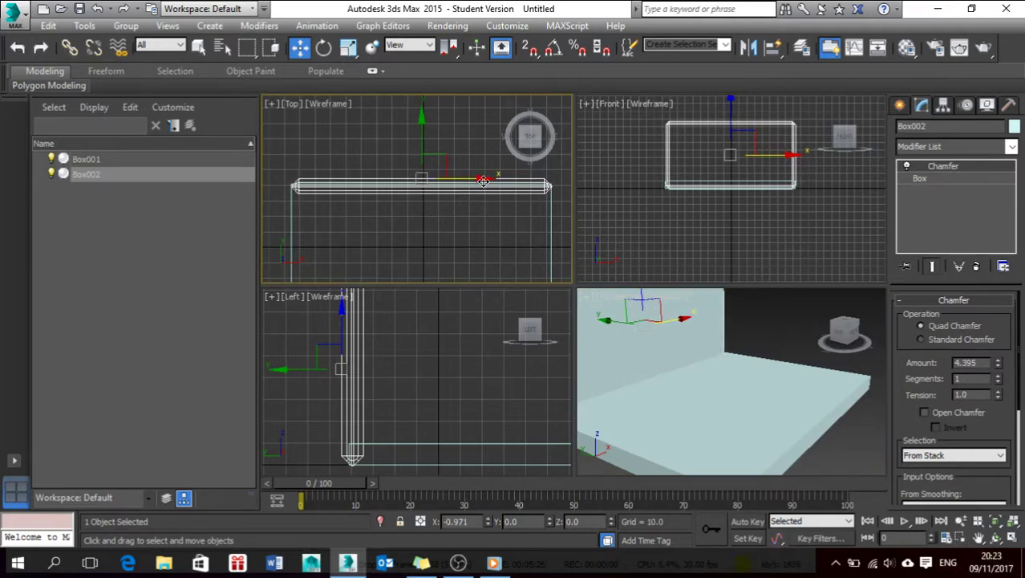
key(r)
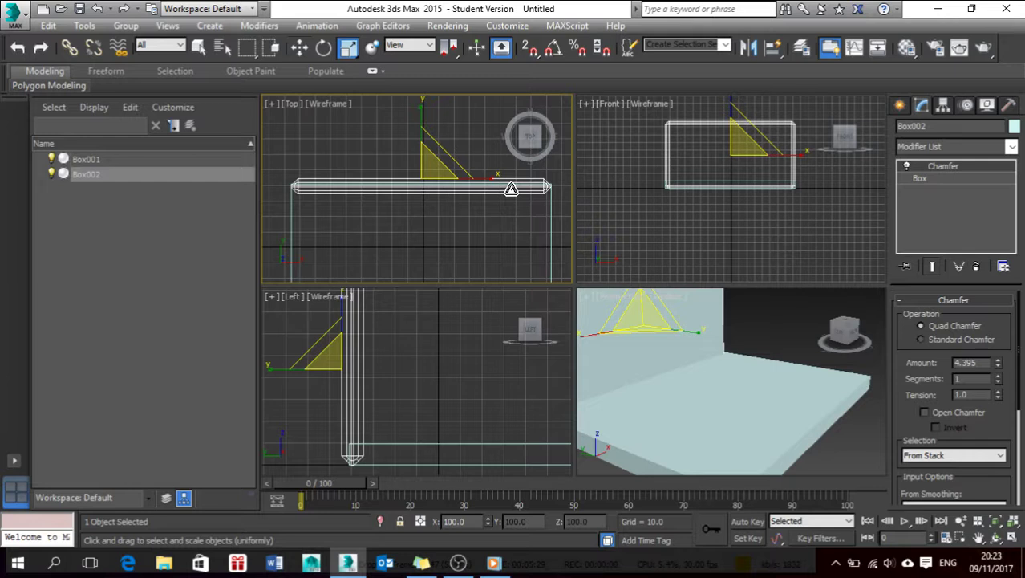
drag(501, 177, 496, 181)
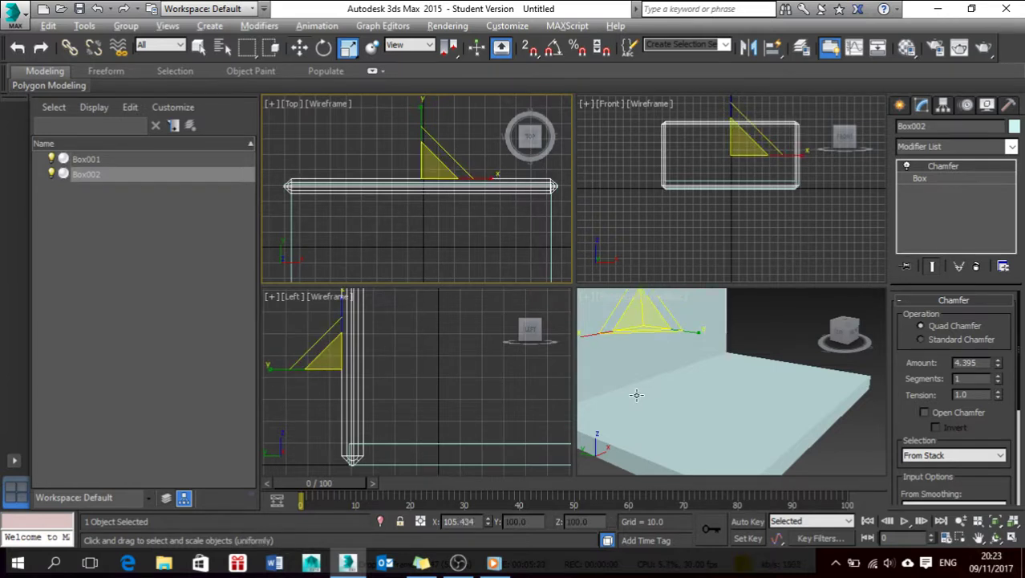
scroll(687, 379, down, 2)
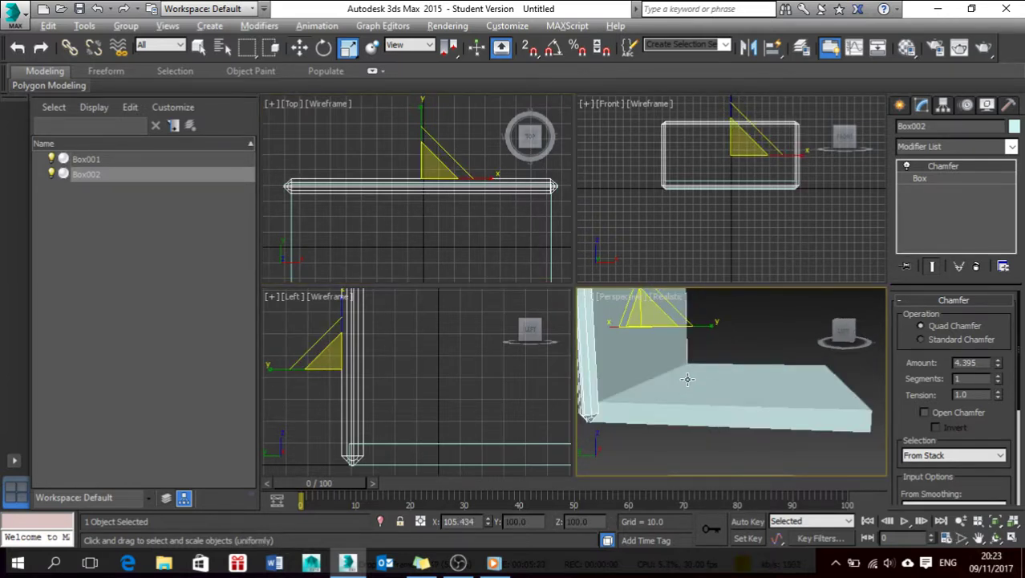
scroll(688, 380, up, 3)
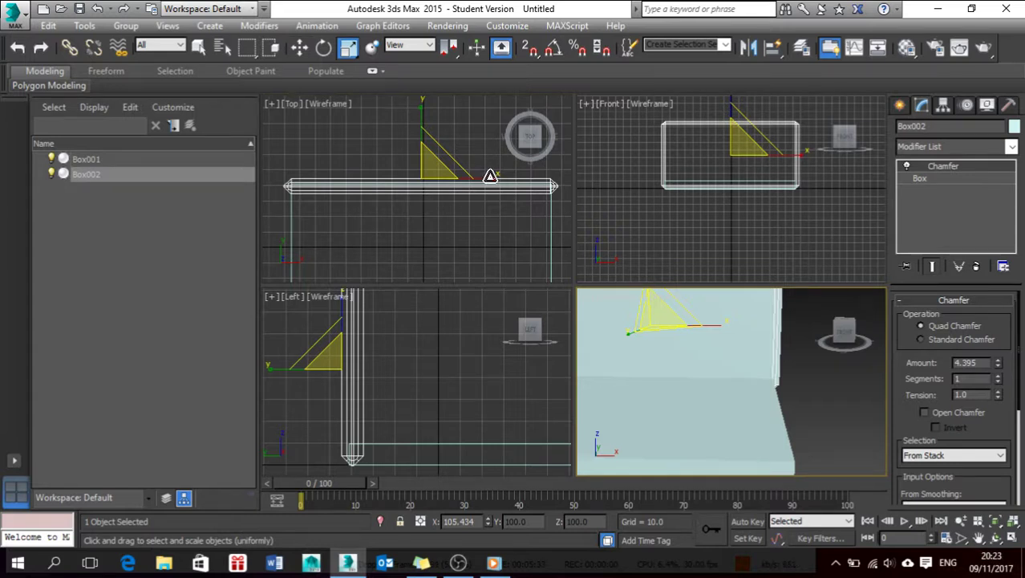
Step: Narrow the panel along X to about 101.3% so its ends line up with the base's sides, and deselect it
click(490, 175)
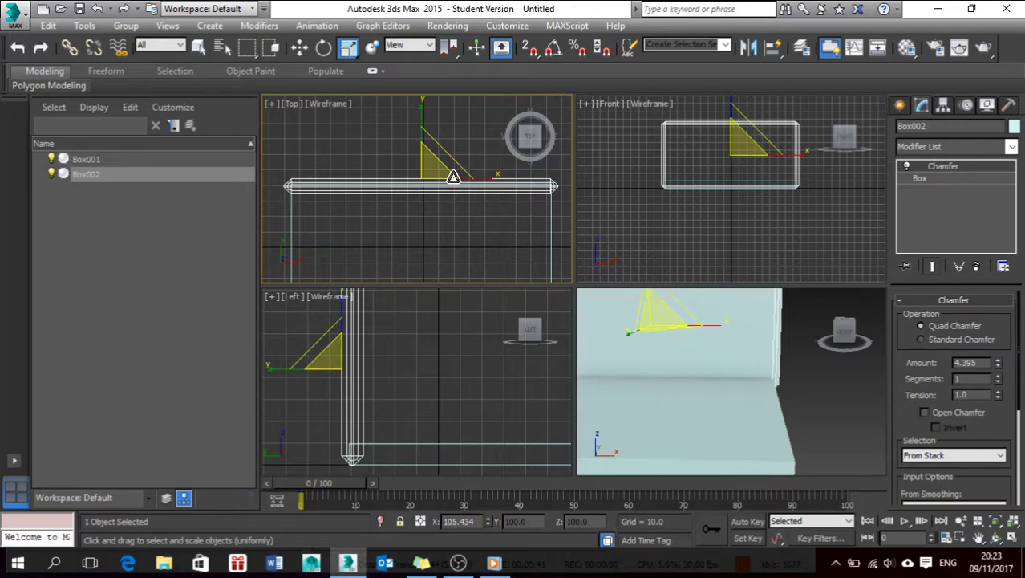
drag(483, 175, 491, 179)
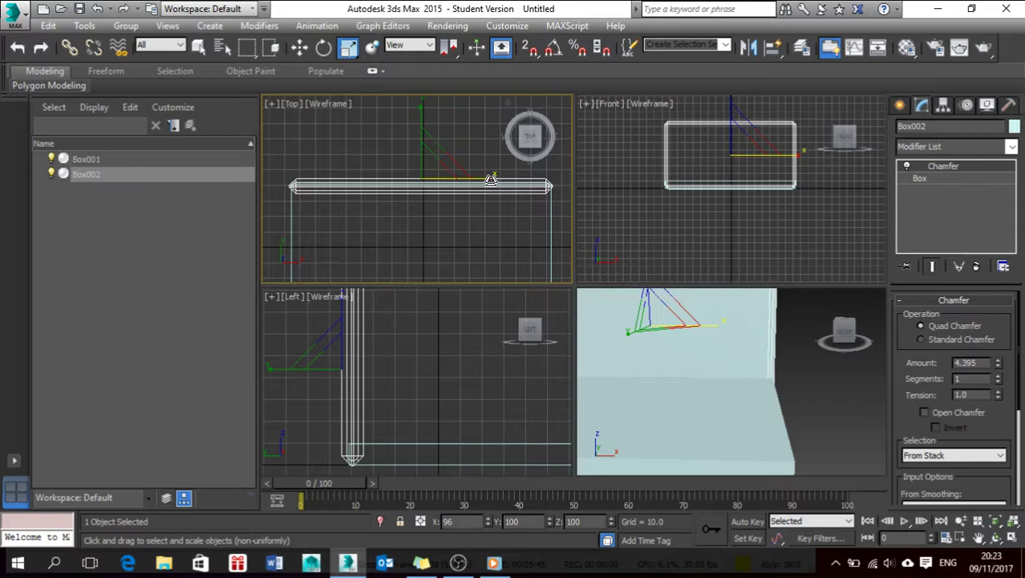
click(709, 406)
scroll(753, 374, down, 2)
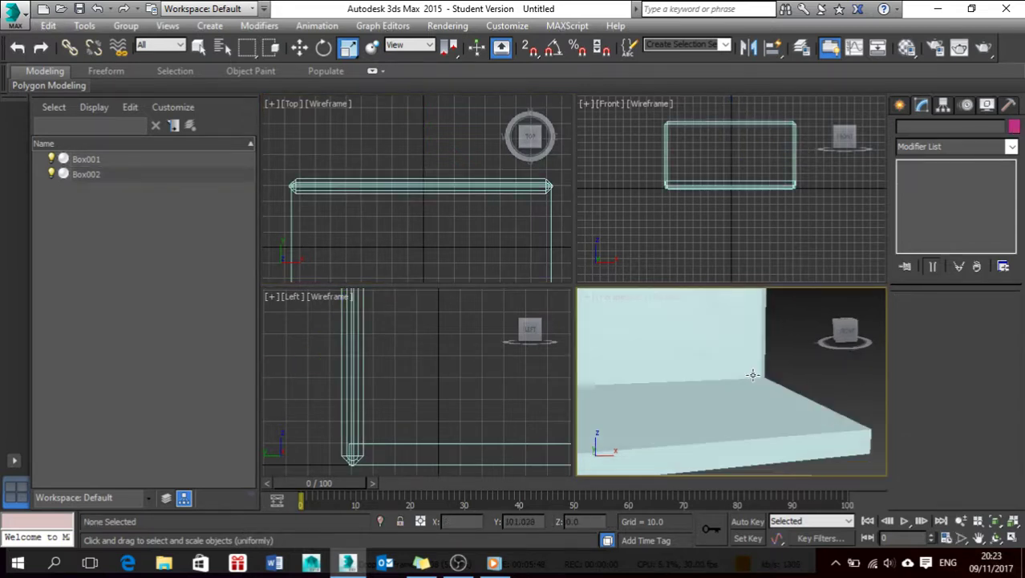
alt+middle_drag(752, 374, 668, 394)
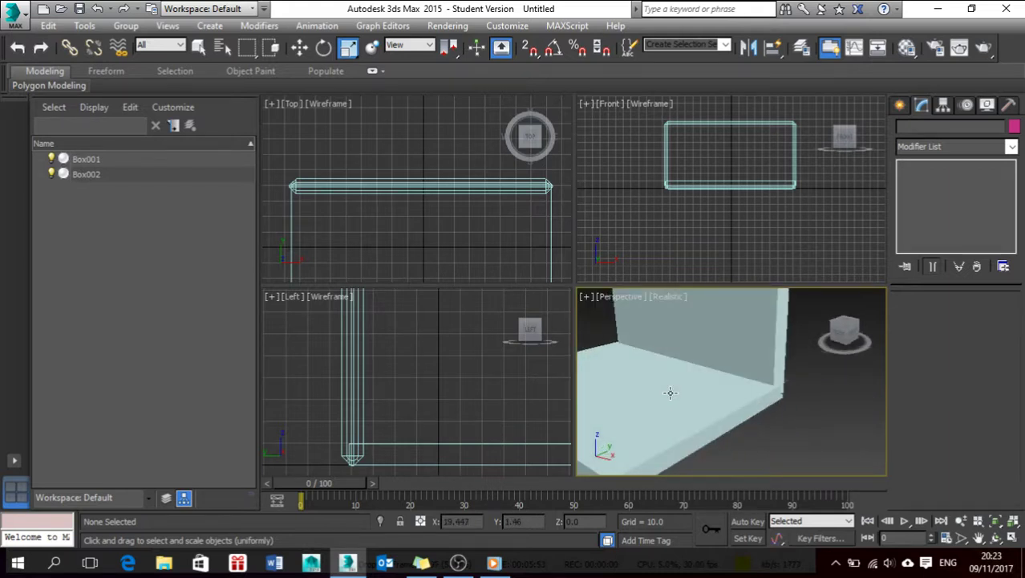
Step: Add a Chamfer modifier to the base and match its amount to the upright panel's, 4.395
click(671, 392)
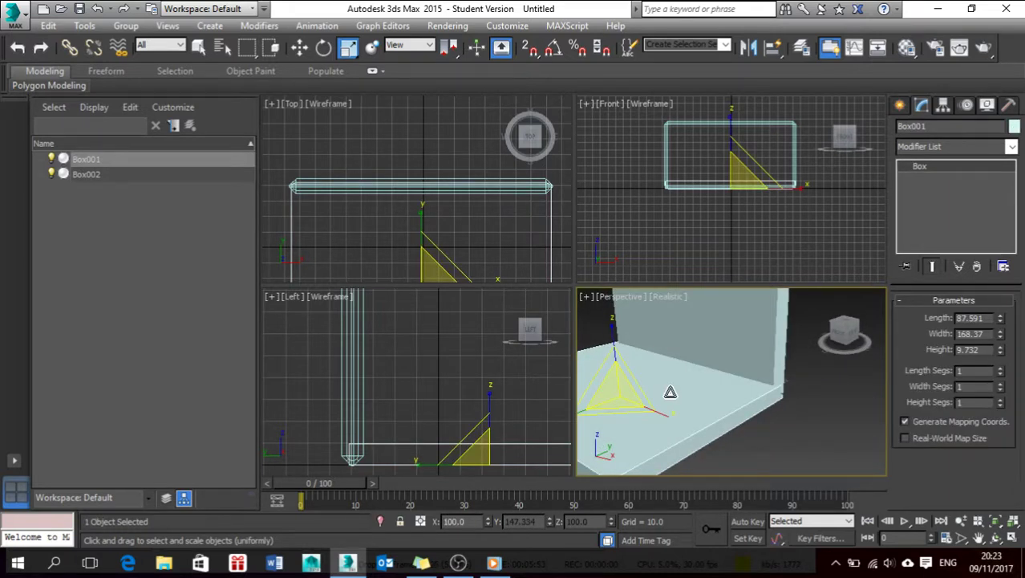
click(922, 146)
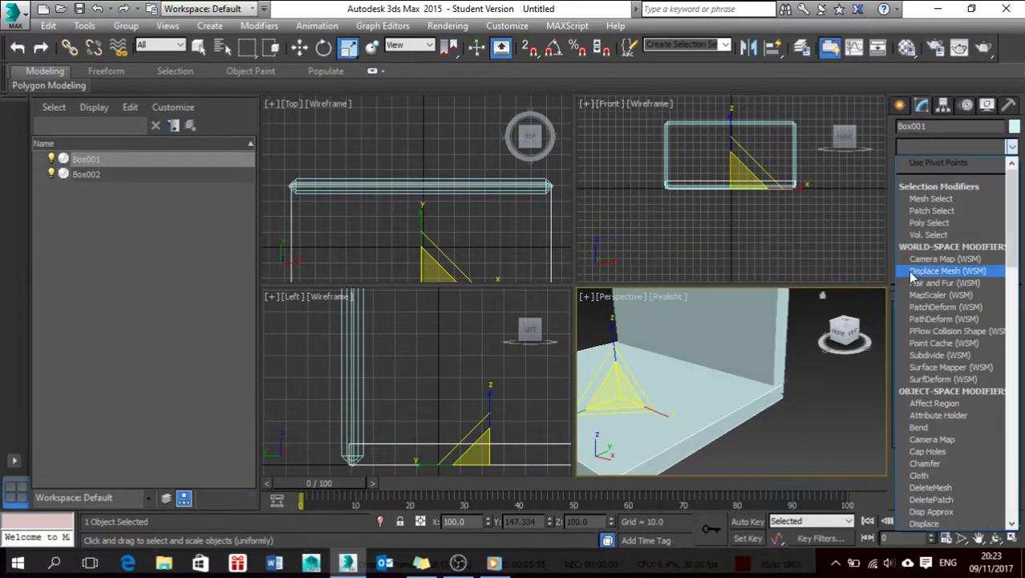
click(922, 462)
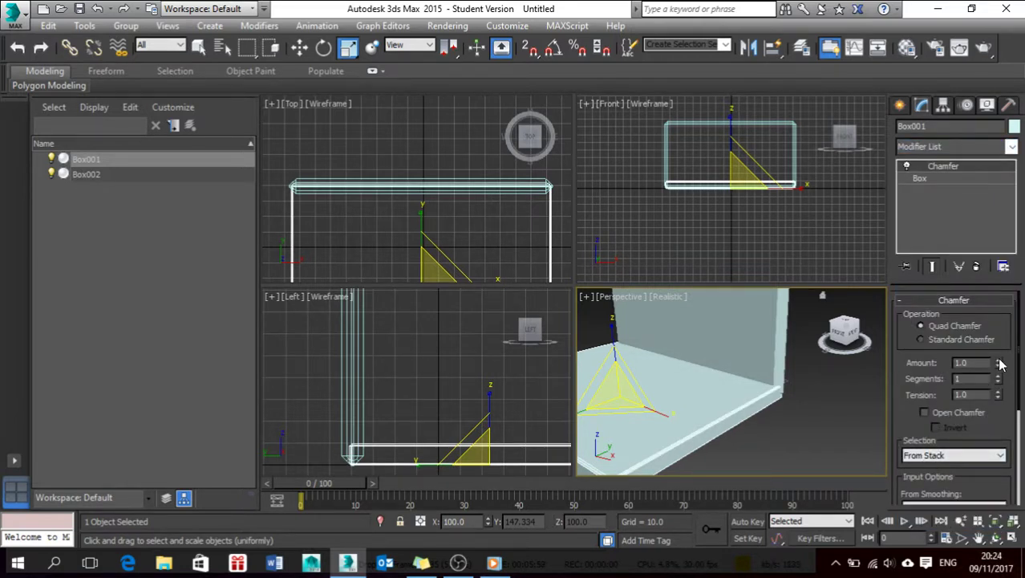
drag(978, 362, 919, 361)
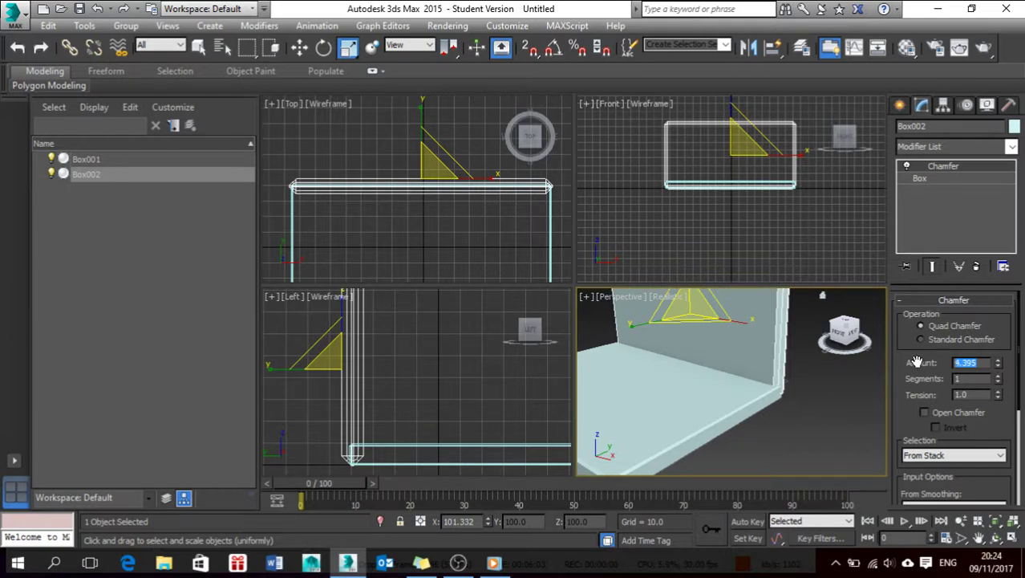
key(ctrl+z)
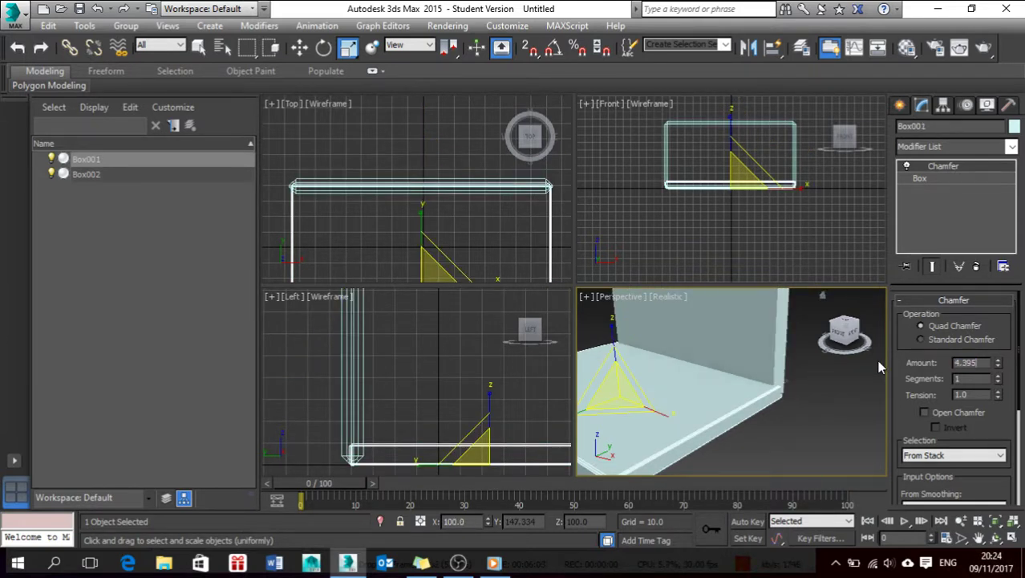
key(ctrl+y)
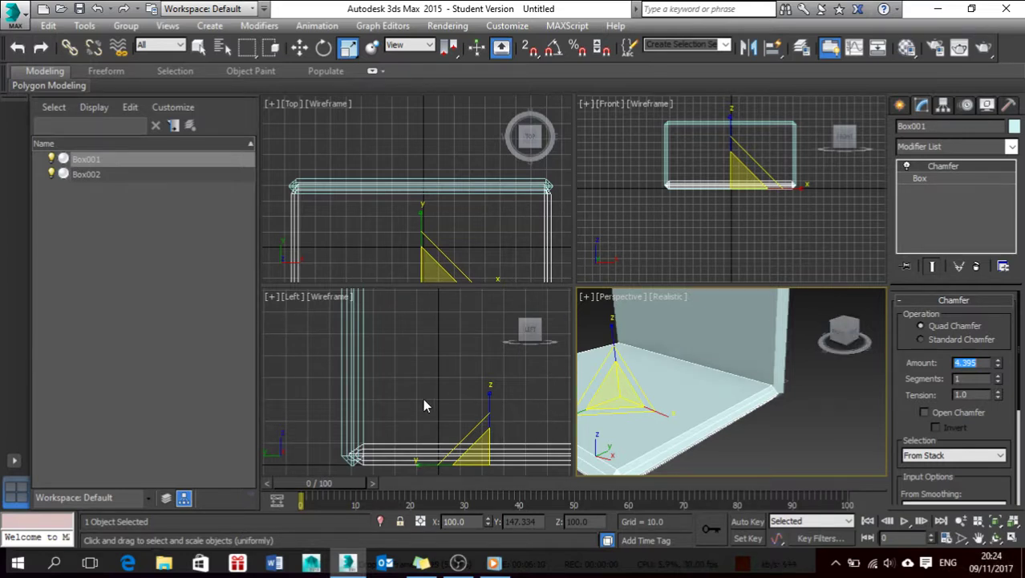
Step: In the Left view, move the upright panel about 3.2 units inward over the base's chamfered rear edge, and deselect it
key(w)
click(345, 385)
drag(397, 368, 404, 369)
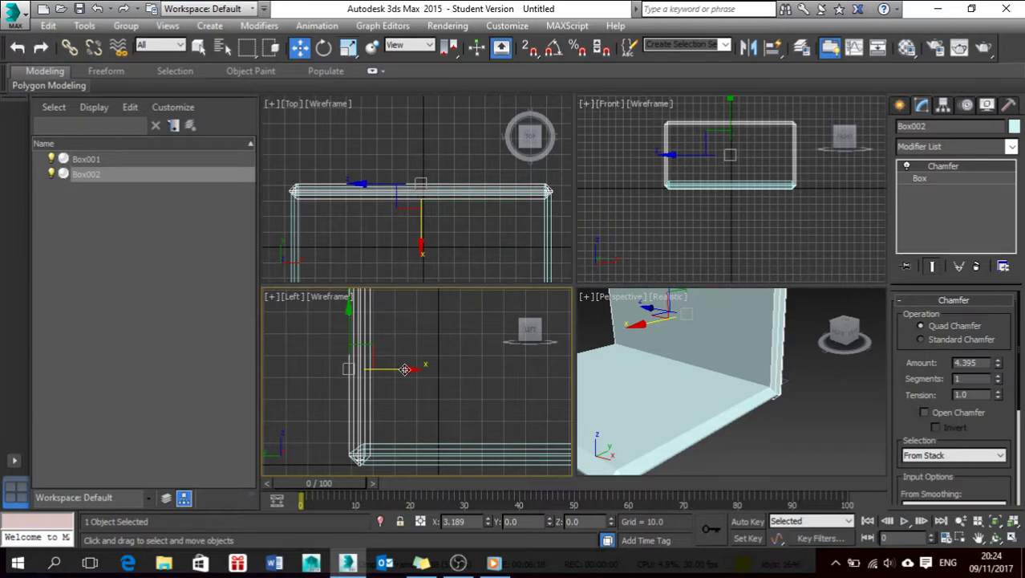
click(769, 385)
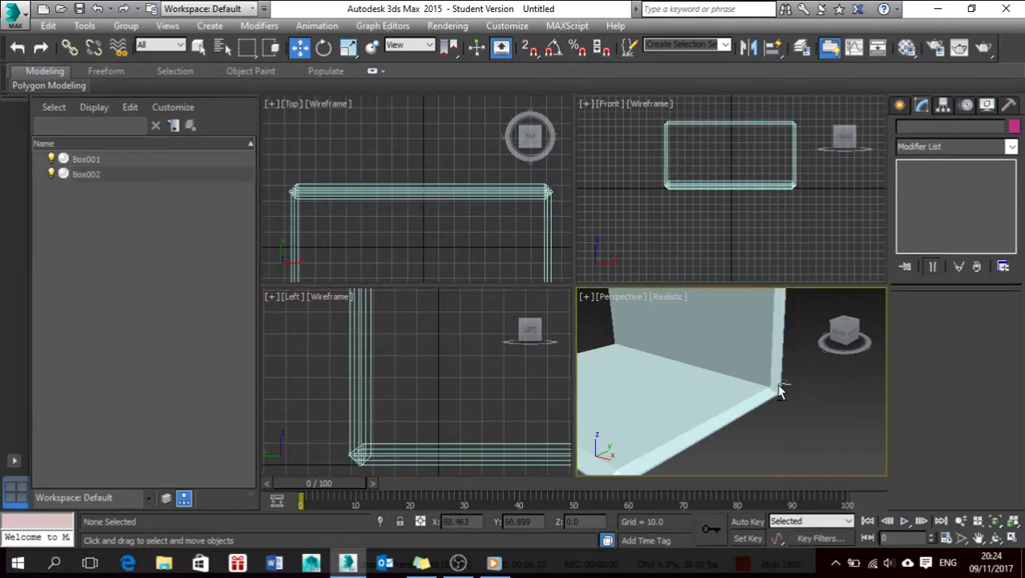
drag(780, 385, 725, 385)
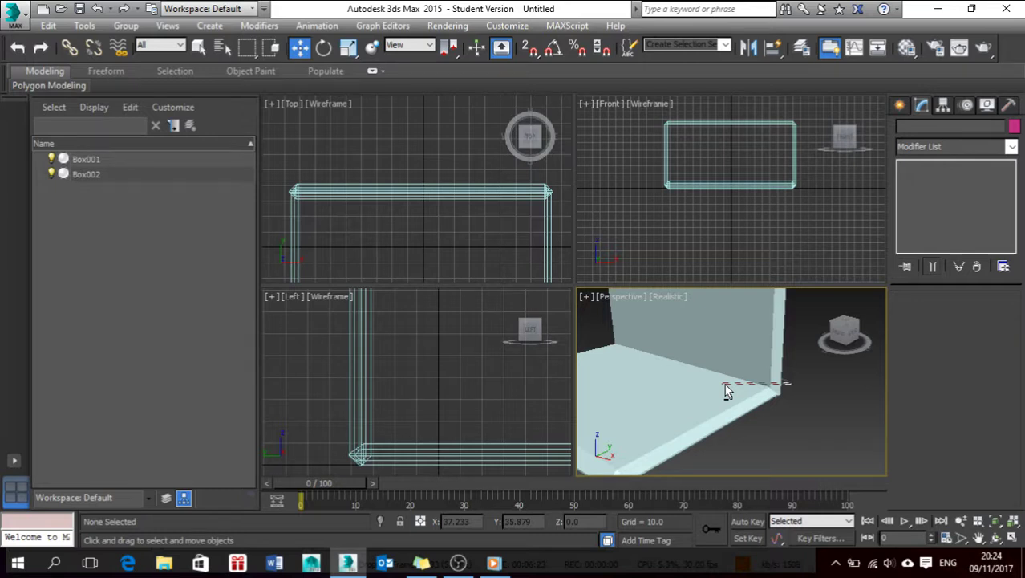
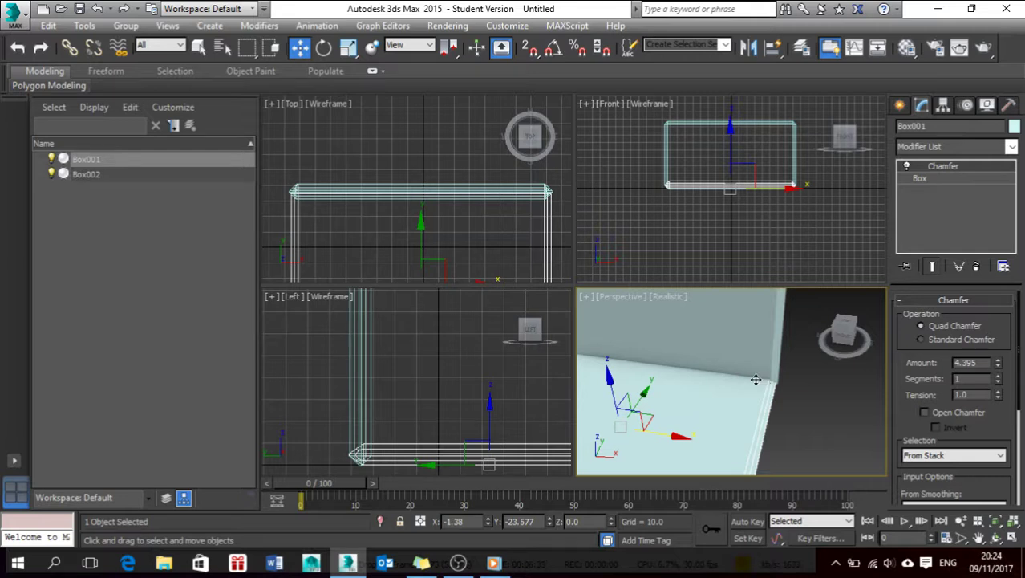
Step: Convert the base to an Editable Poly and select its large top polygon
right_click(755, 380)
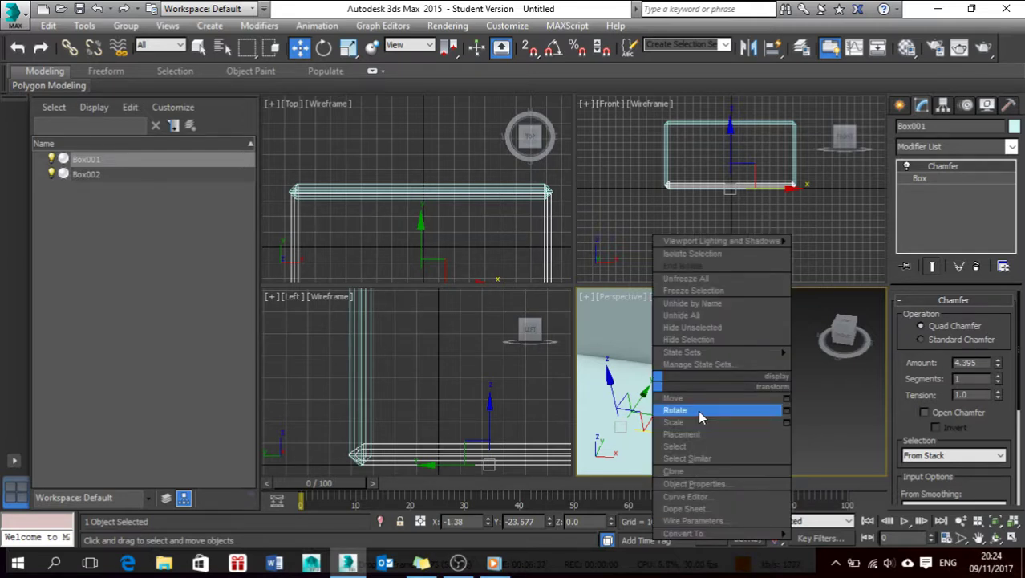
mouse_move(690, 534)
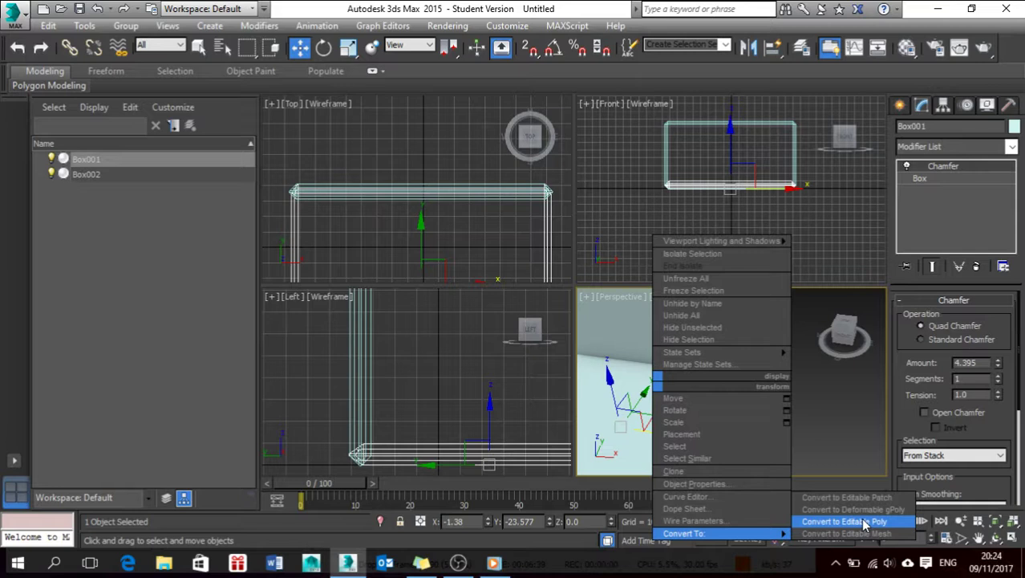
click(865, 522)
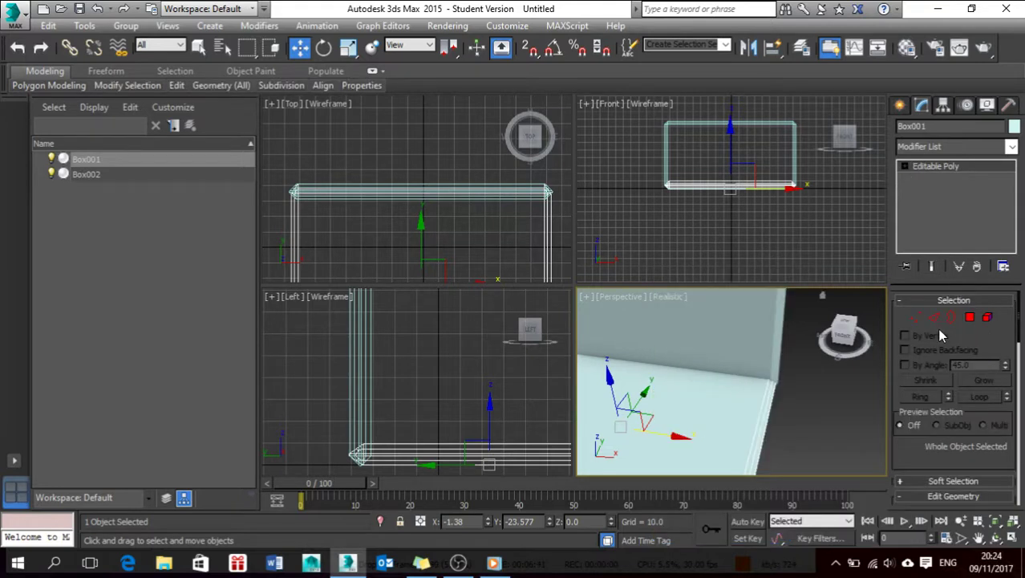
click(970, 317)
click(630, 407)
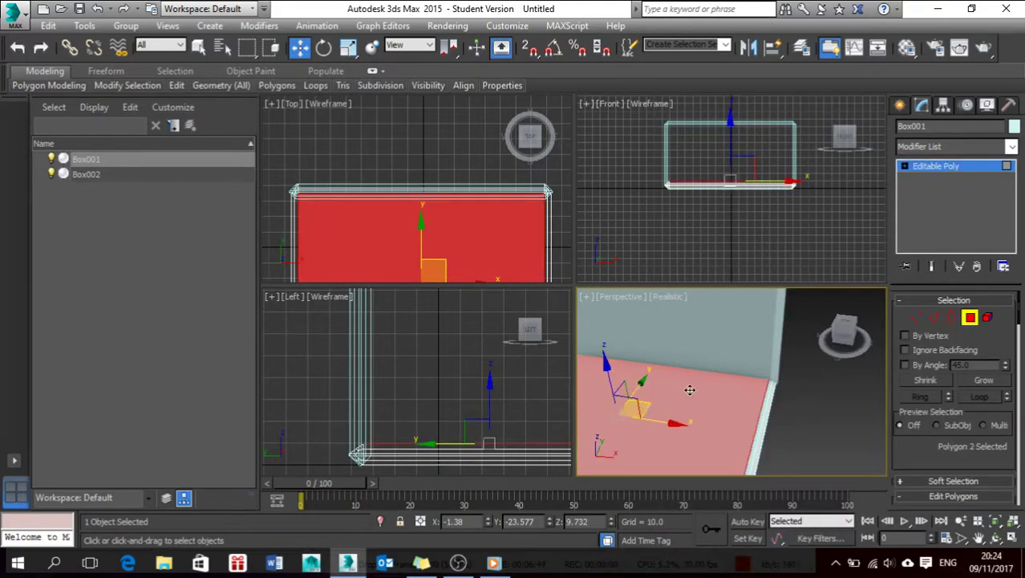
alt+middle_drag(680, 426, 756, 396)
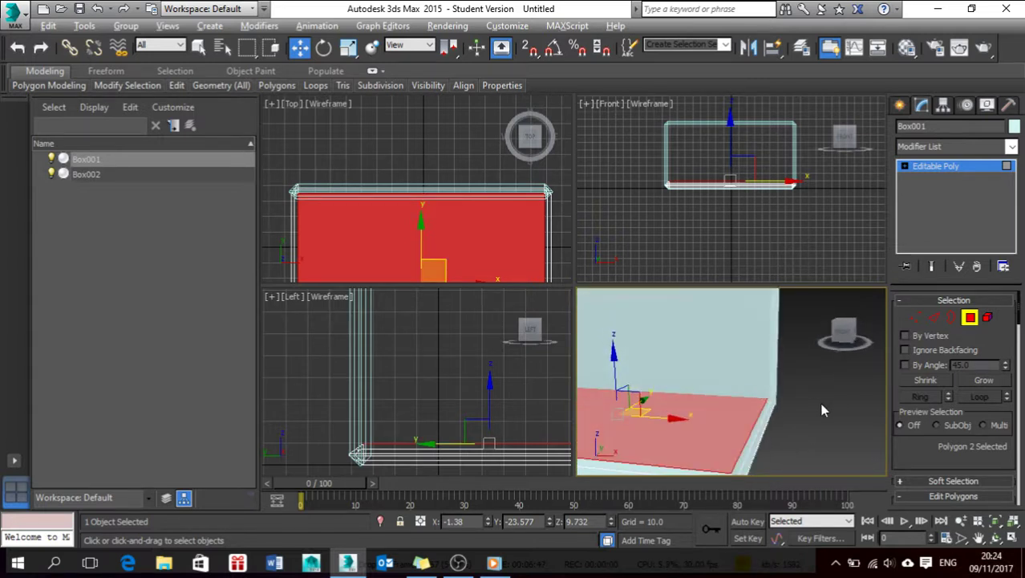
key(alt+w)
alt+middle_drag(726, 350, 796, 366)
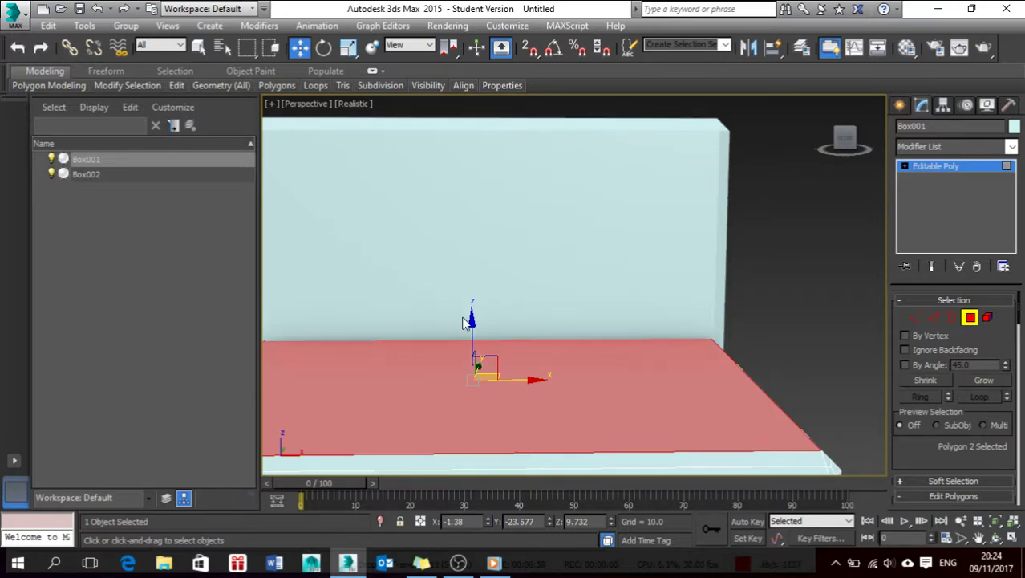
drag(472, 318, 493, 293)
right_click(494, 293)
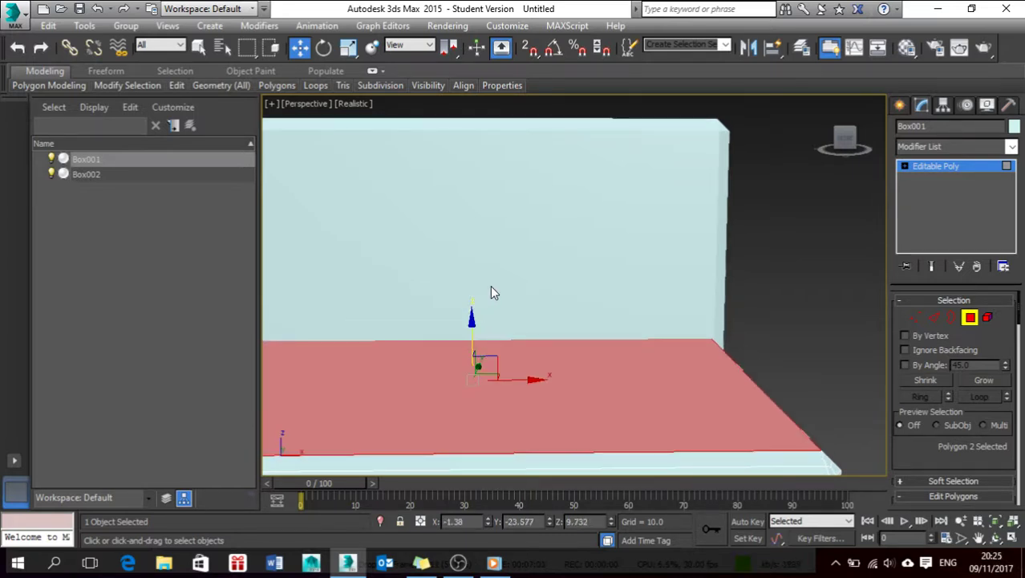
click(537, 239)
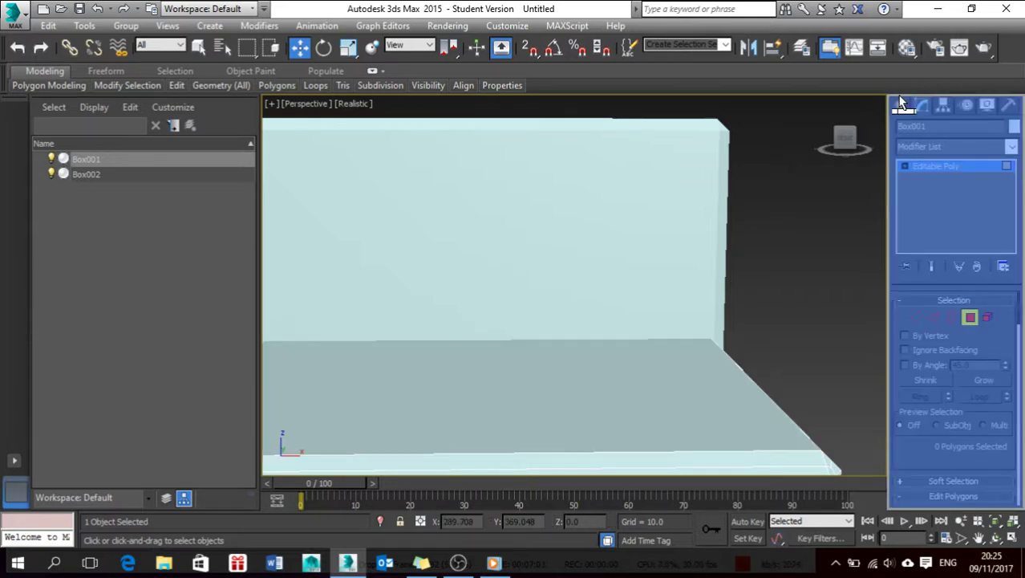
Step: Leave the base's polygon editing, convert the upright panel to an Editable Poly and select its large front polygon
click(900, 104)
click(558, 181)
right_click(562, 187)
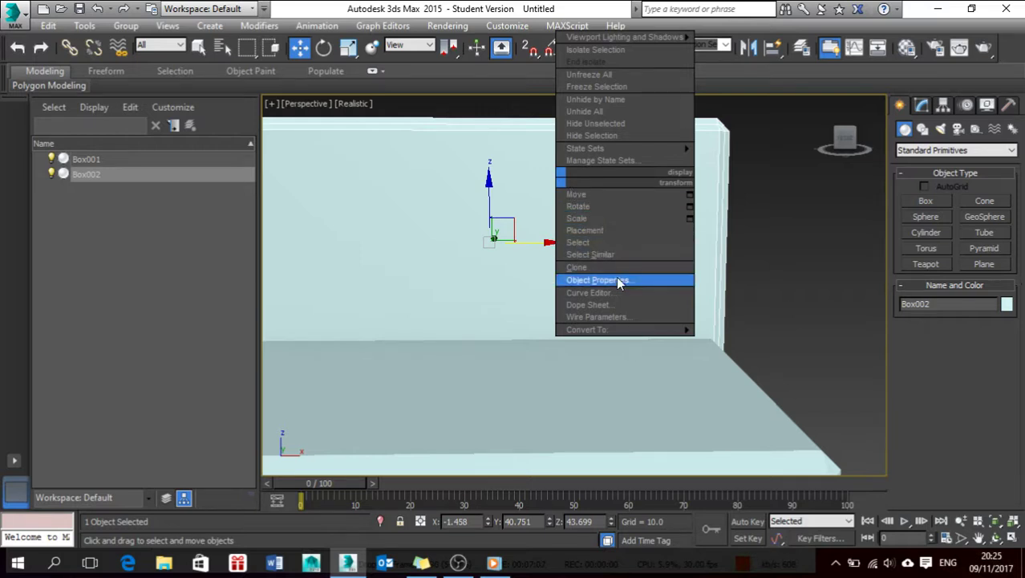
mouse_move(587, 329)
click(750, 342)
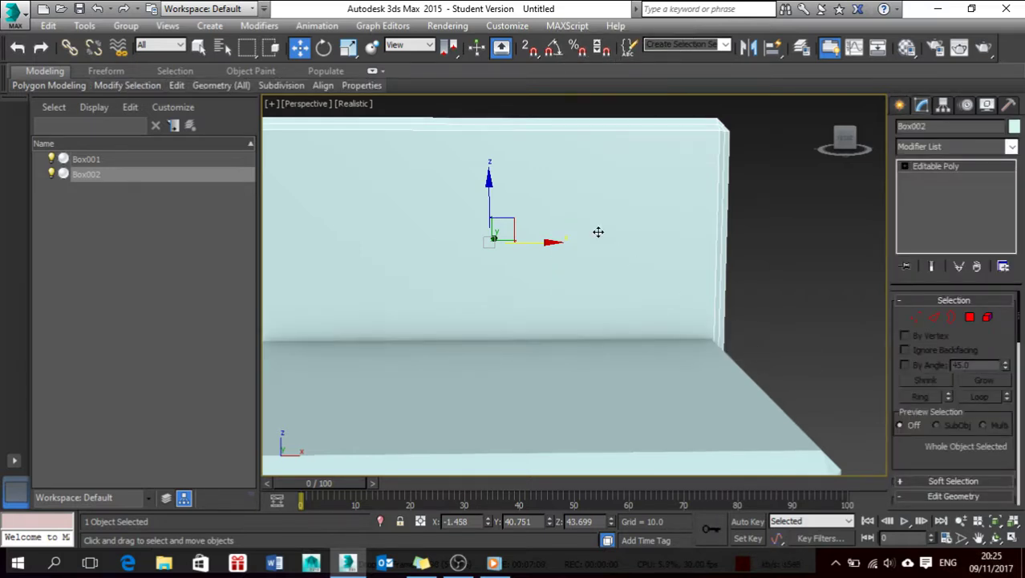
click(970, 318)
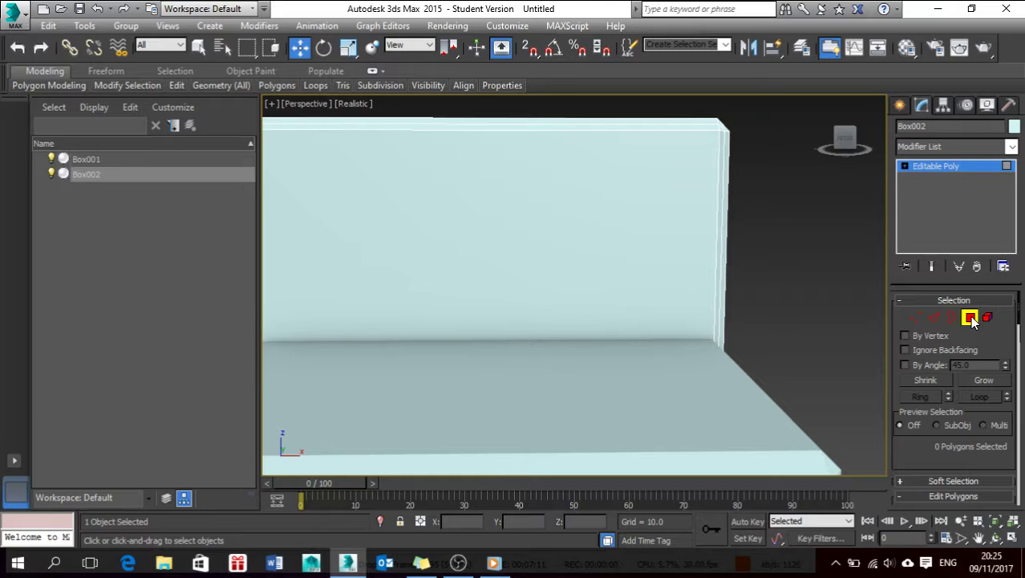
click(492, 231)
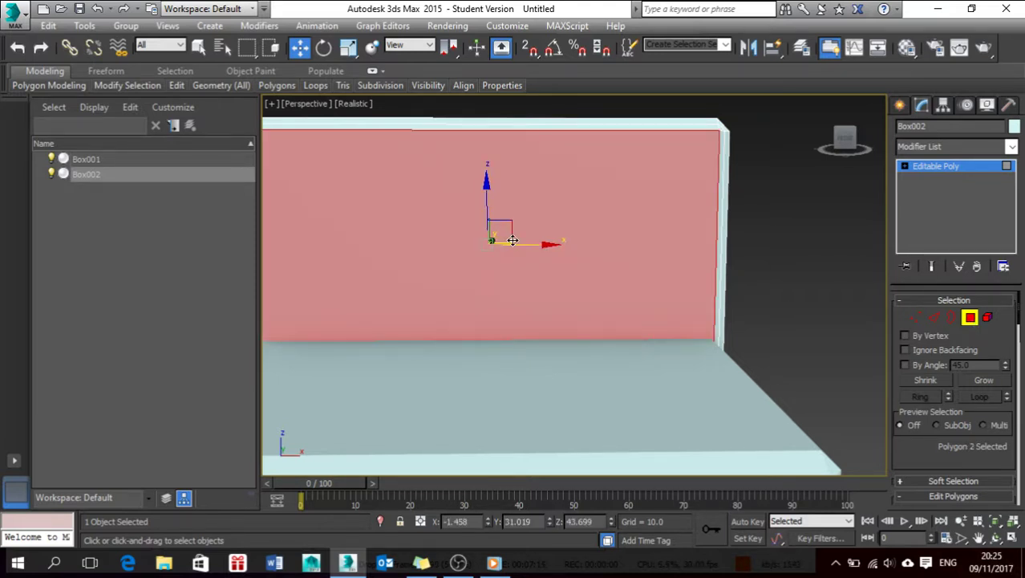
Step: Push the upright panel's large front polygon back about 3 units along Y, deselect it and leave polygon editing
key(ctrl+d)
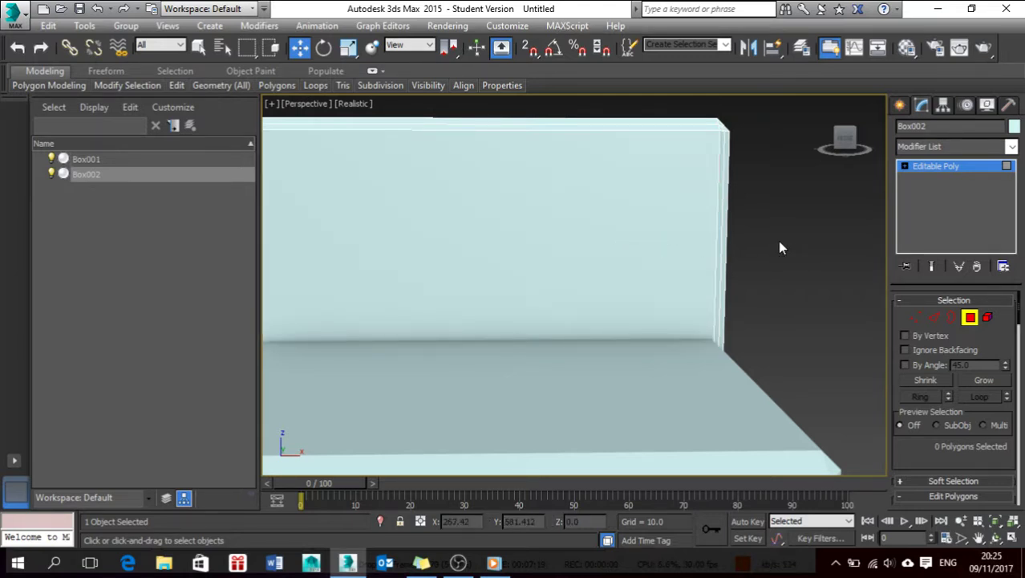
alt+middle_drag(777, 240, 472, 247)
click(472, 246)
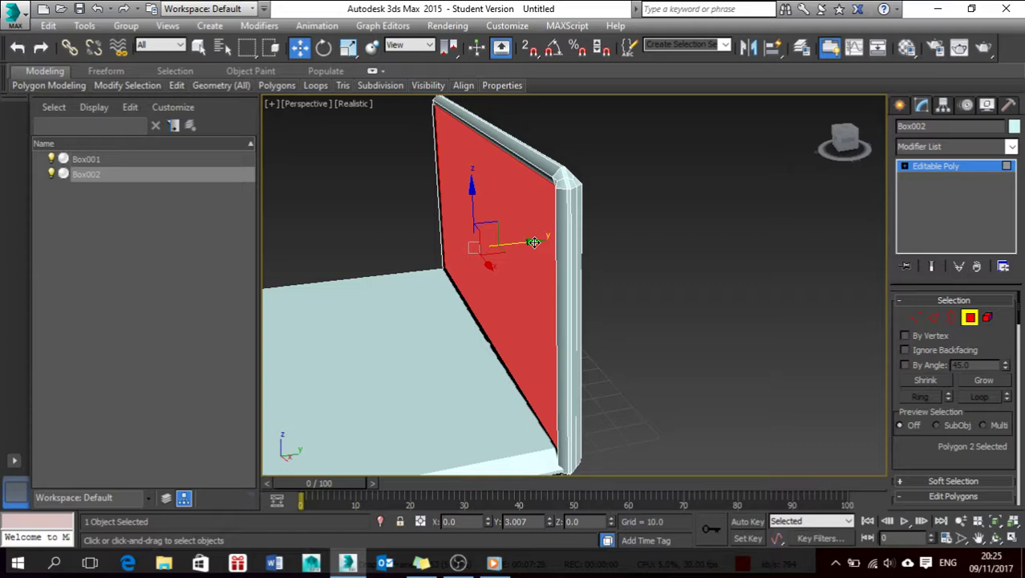
alt+middle_drag(485, 298, 469, 388)
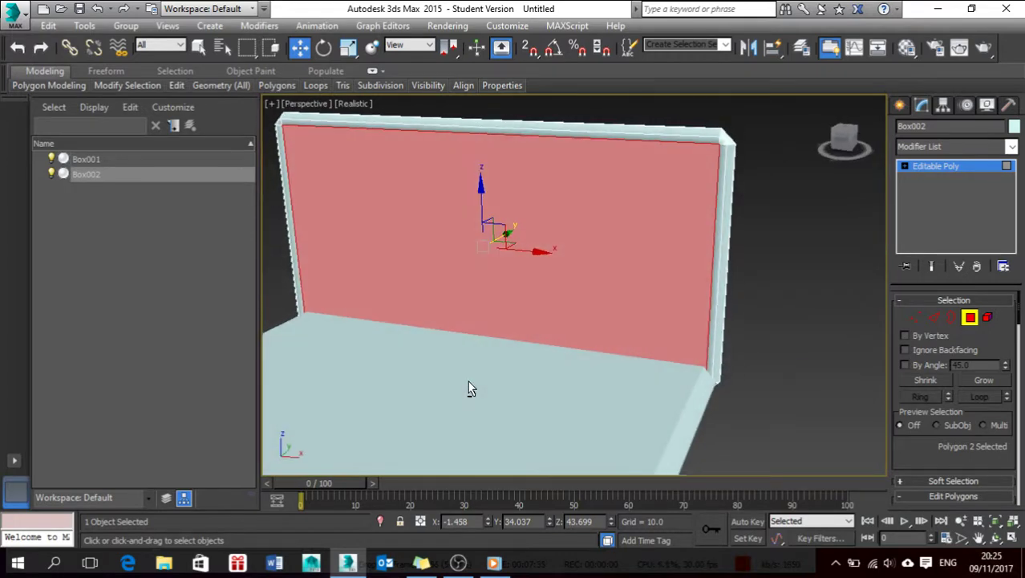
click(466, 387)
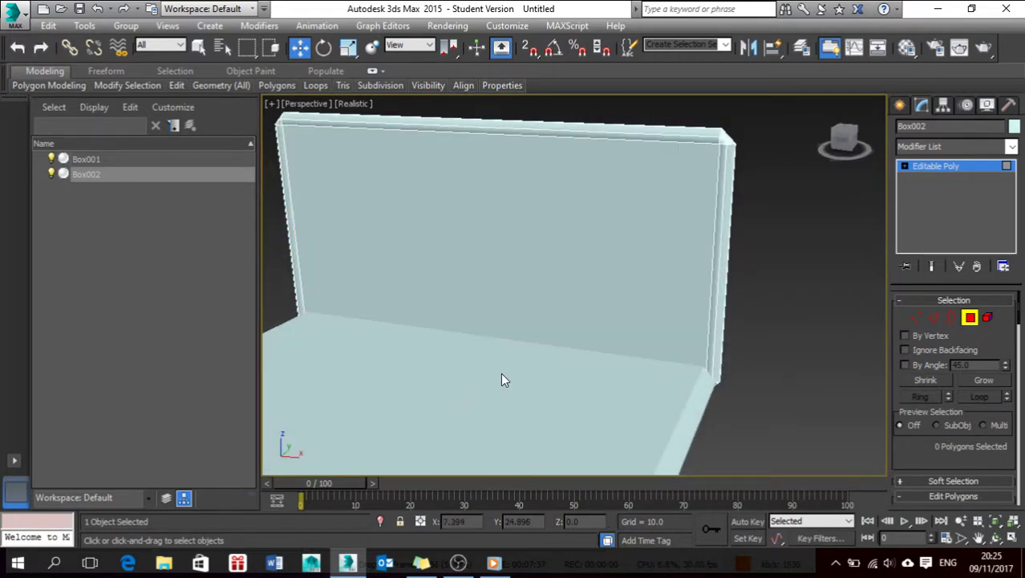
click(900, 105)
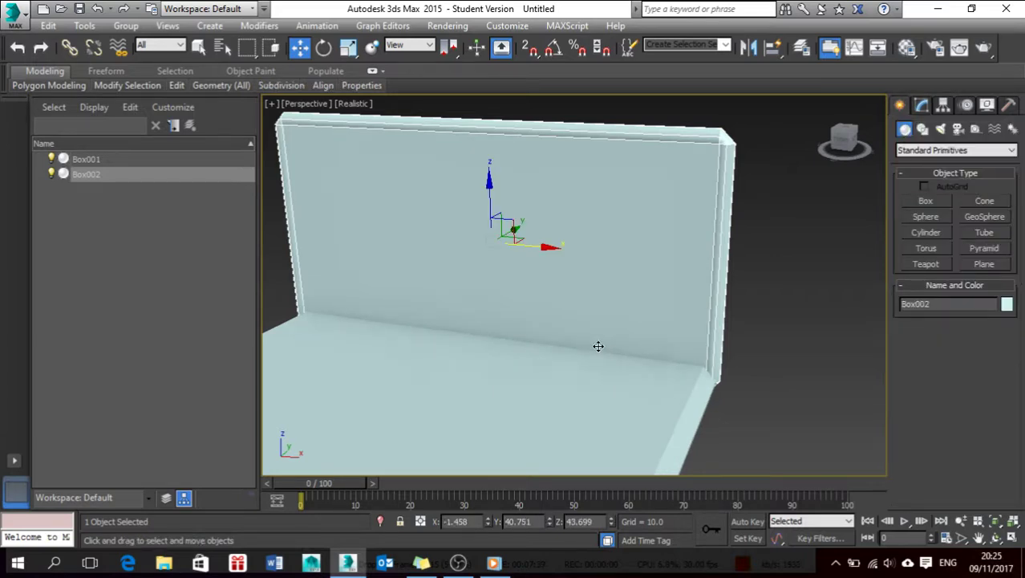
Step: Stretch the upright panel taller along Z, raise it about 7 units, and deselect it
alt+middle_drag(590, 332, 742, 323)
alt+middle_drag(540, 336, 599, 257)
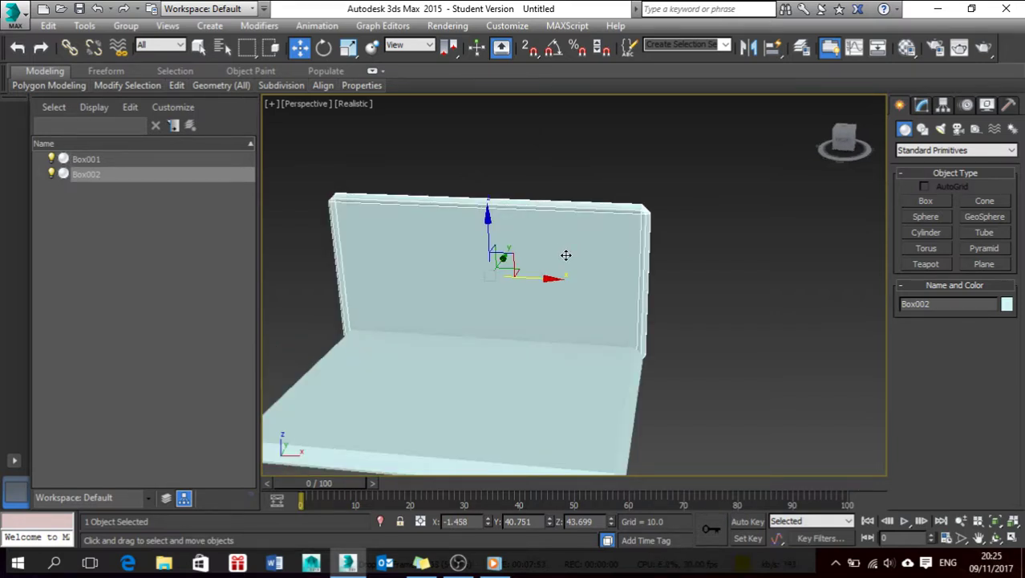
key(r)
drag(489, 225, 494, 197)
key(w)
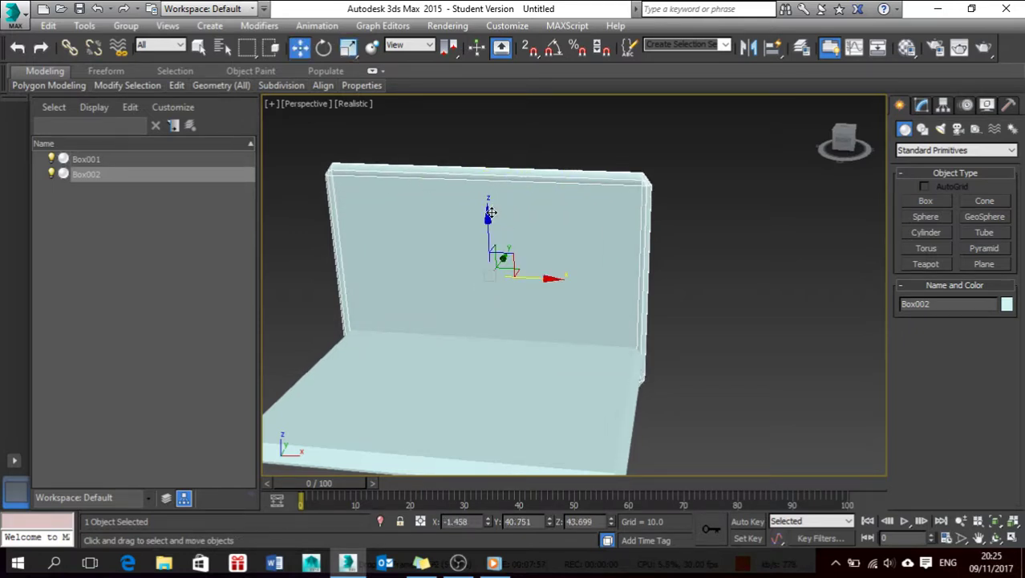
drag(491, 212, 491, 202)
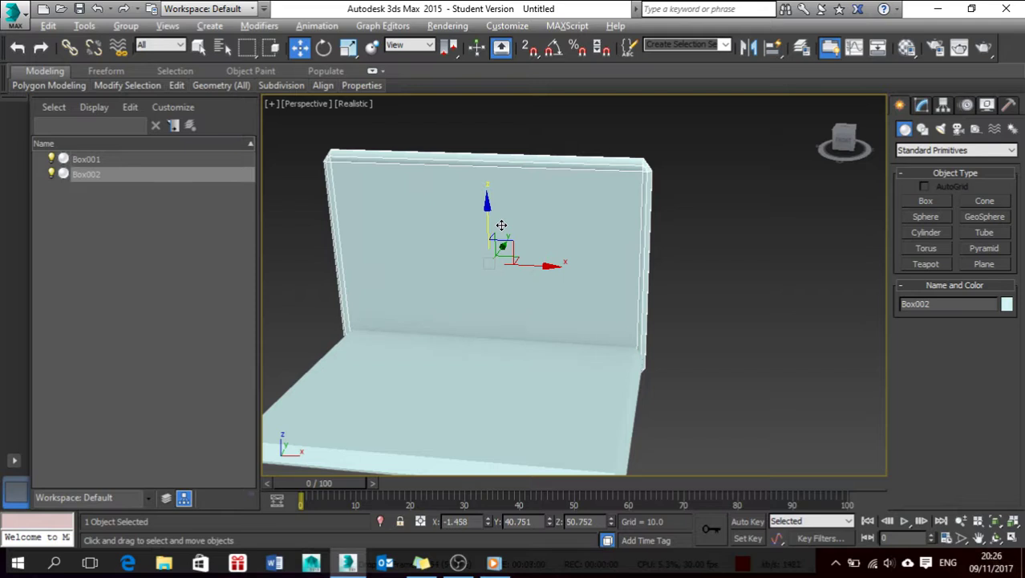
key(alt+w)
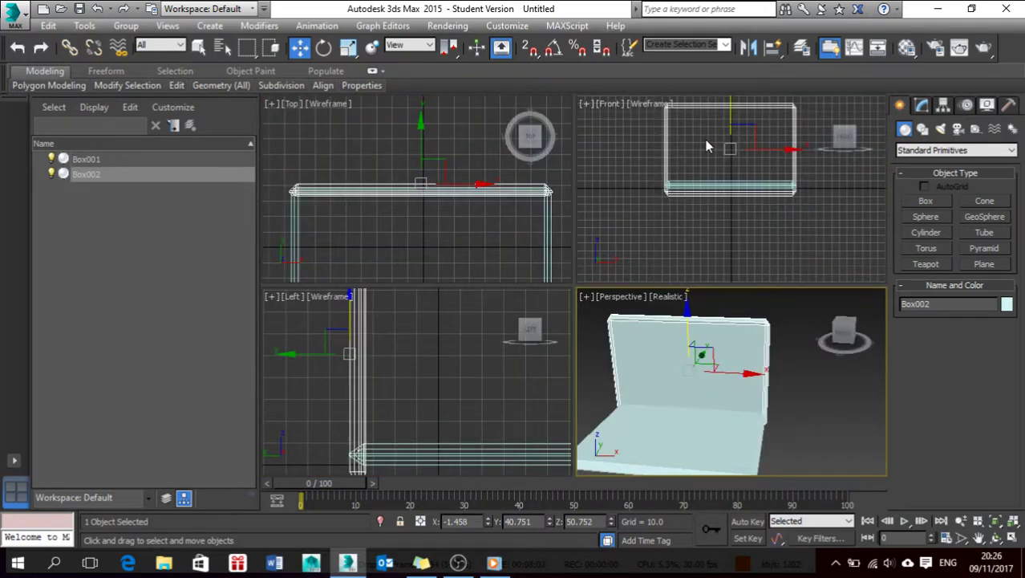
click(635, 161)
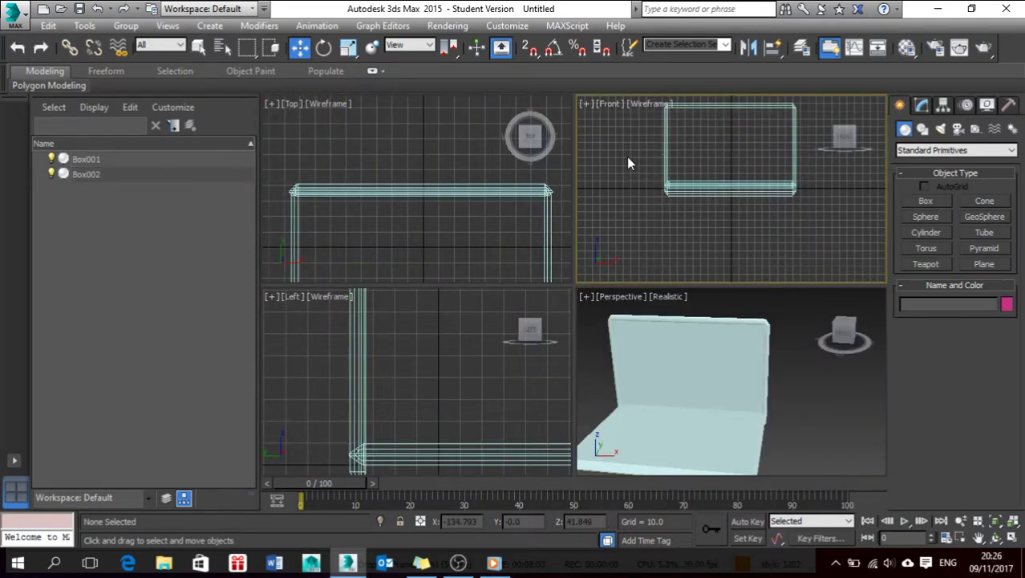
Step: In the Left view, raise the upright panel about 8.2 units so its lower end fits the base's chamfered rear edge, leaving the panel selected
click(432, 395)
key(alt+w)
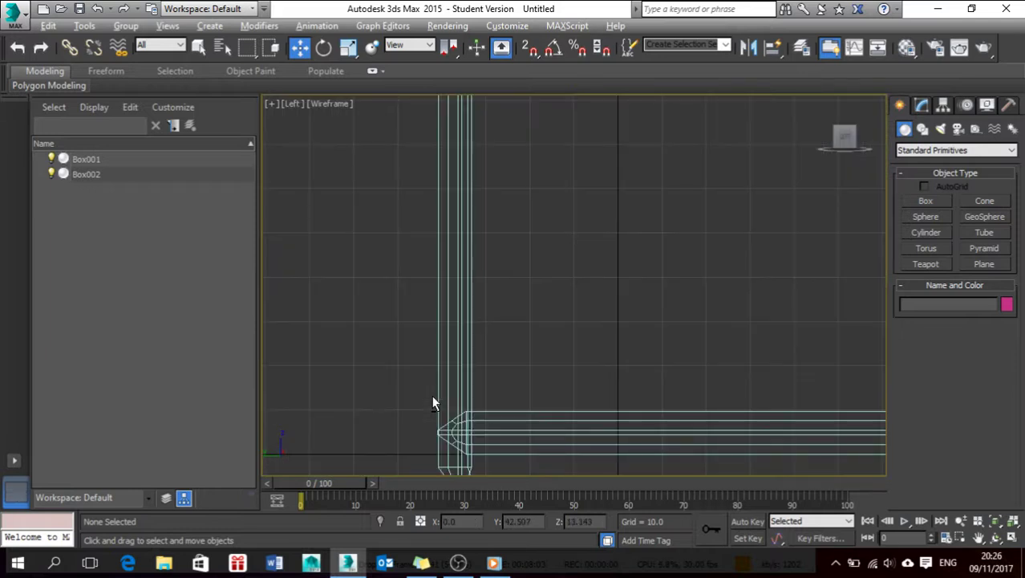
click(459, 328)
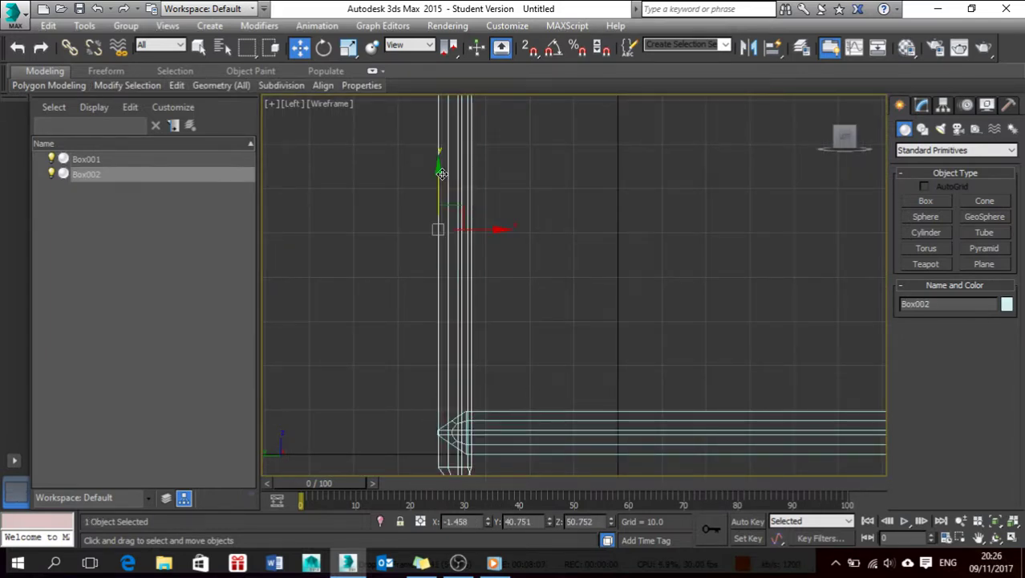
drag(442, 173, 455, 138)
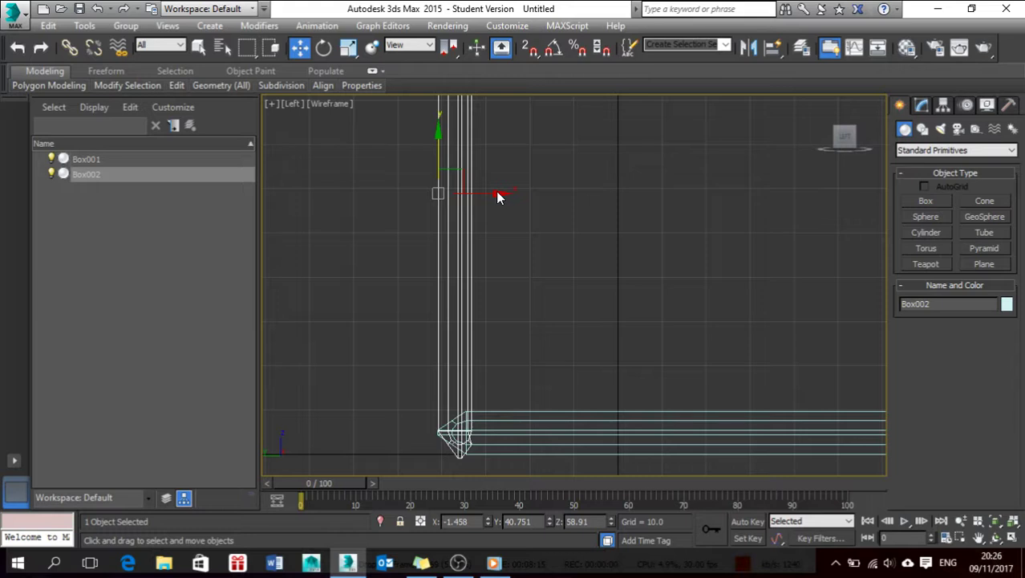
key(space)
key(space)
key(alt+w)
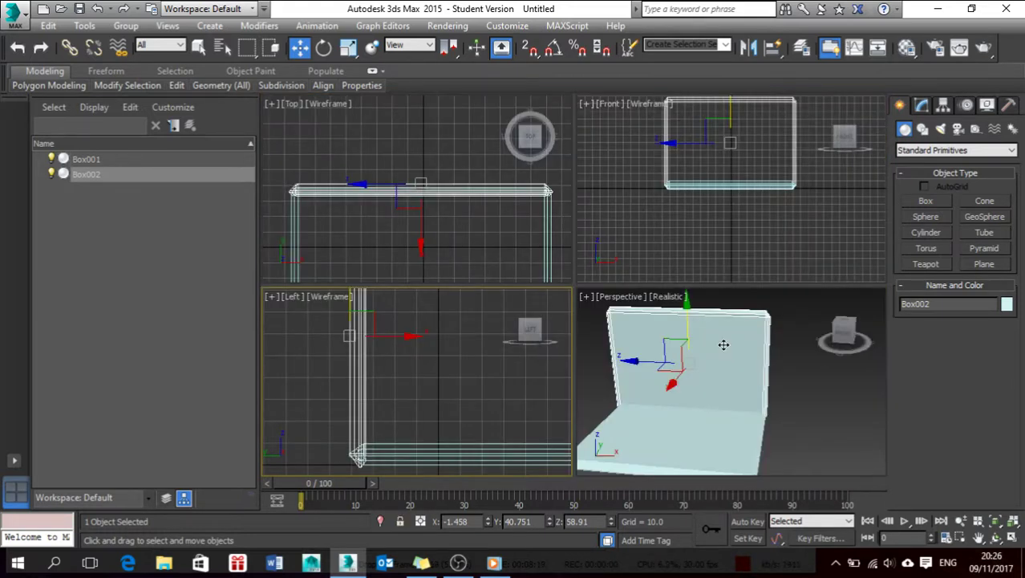
click(798, 391)
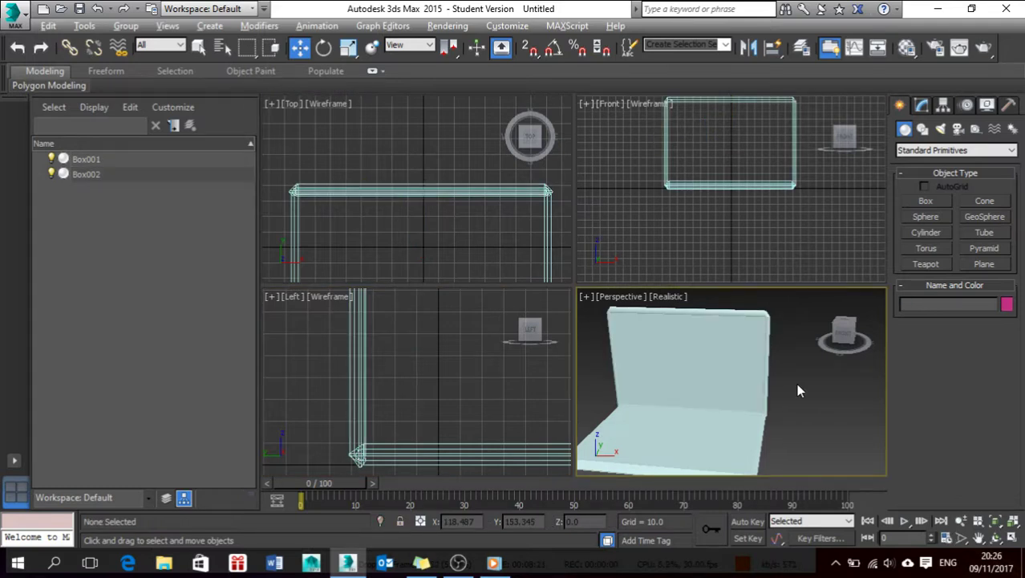
alt+middle_drag(798, 391, 709, 368)
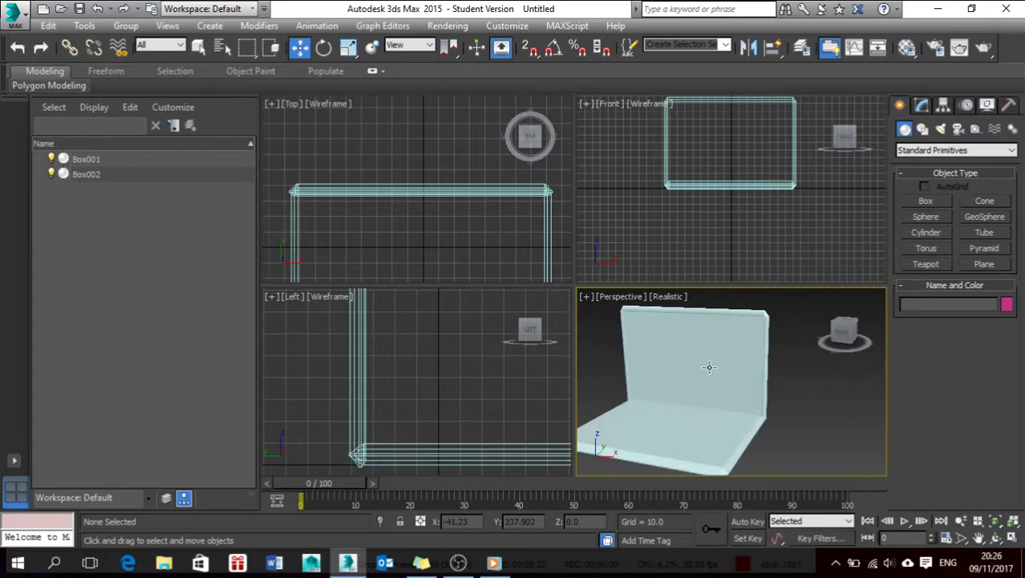
click(709, 367)
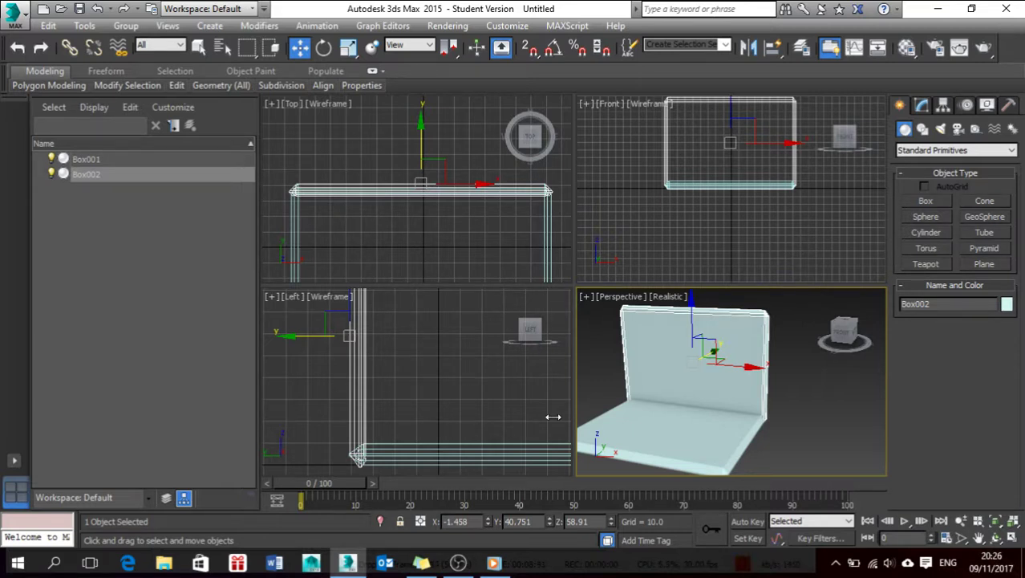
Step: Switch to Microsoft Edge and open google.com
click(128, 562)
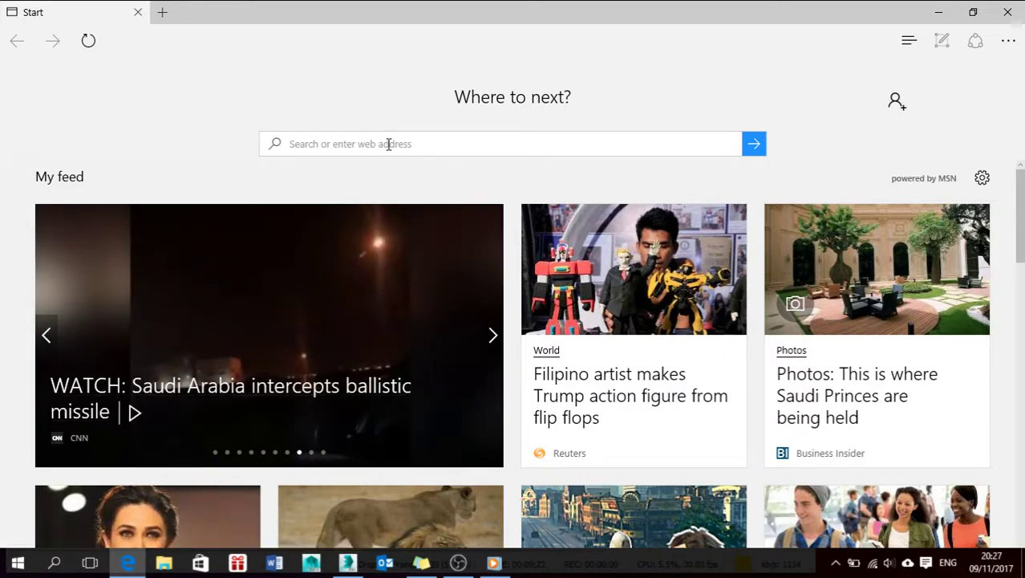
text(google.com)
key(Return)
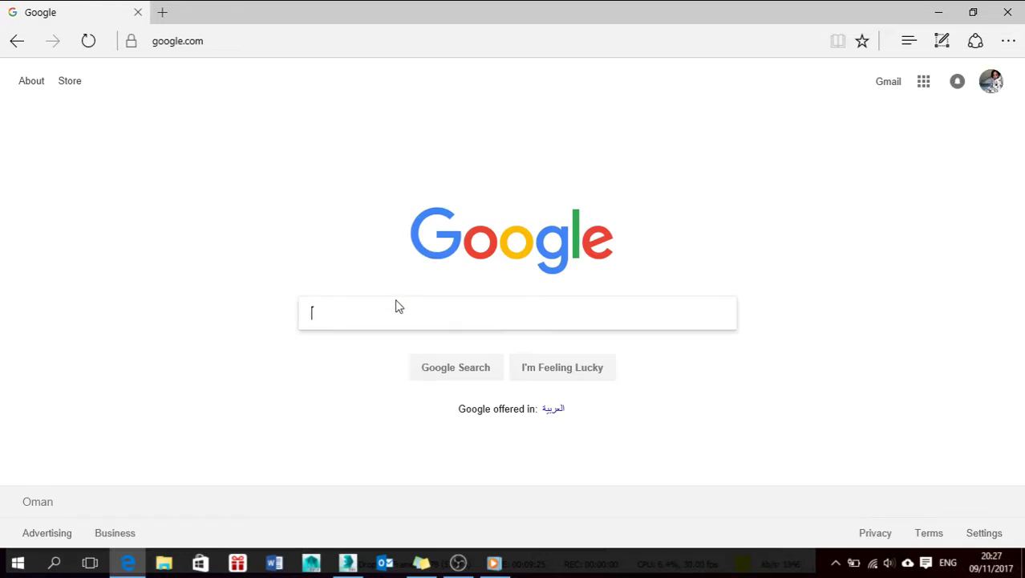
Step: Search Google for "windows wall paper" and show the image results
click(393, 314)
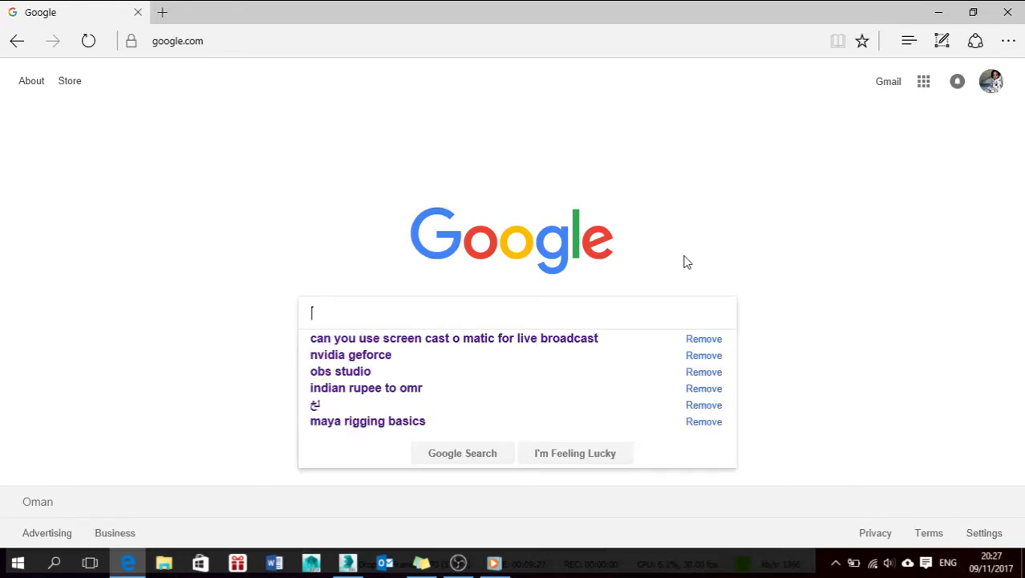
text(windows )
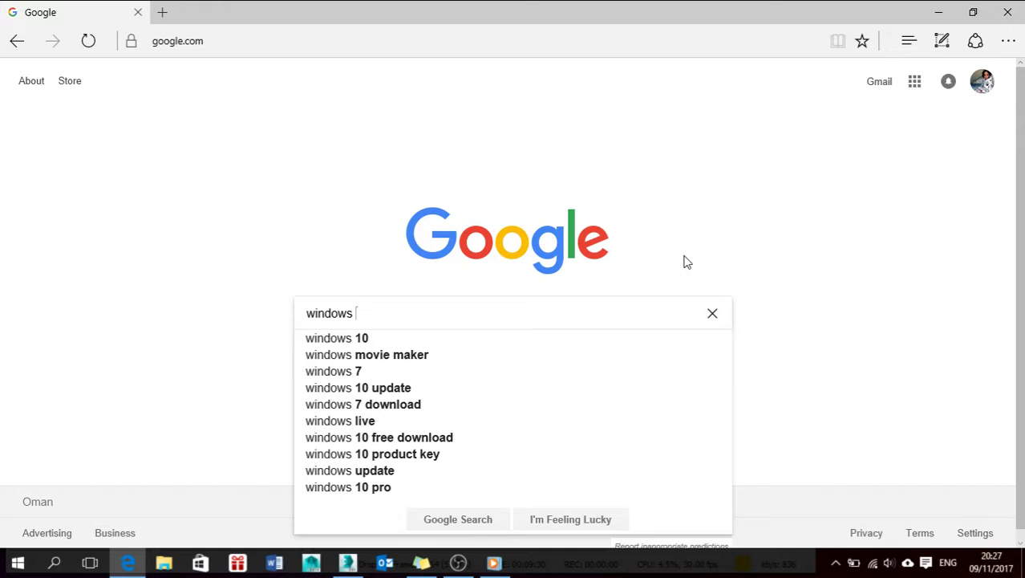
text(wall pala)
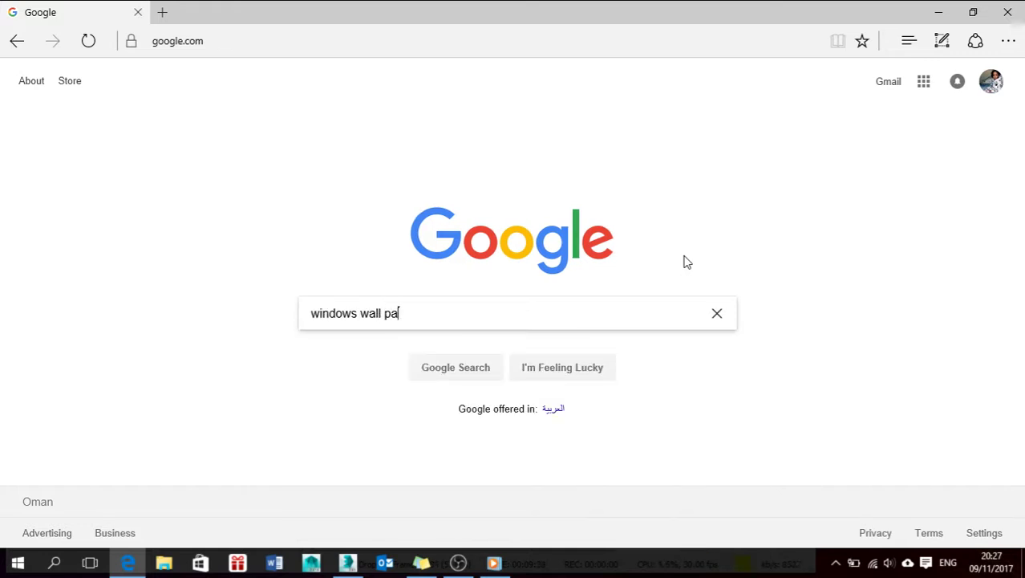
key(BackSpace)
key(BackSpace)
text(per)
key(Return)
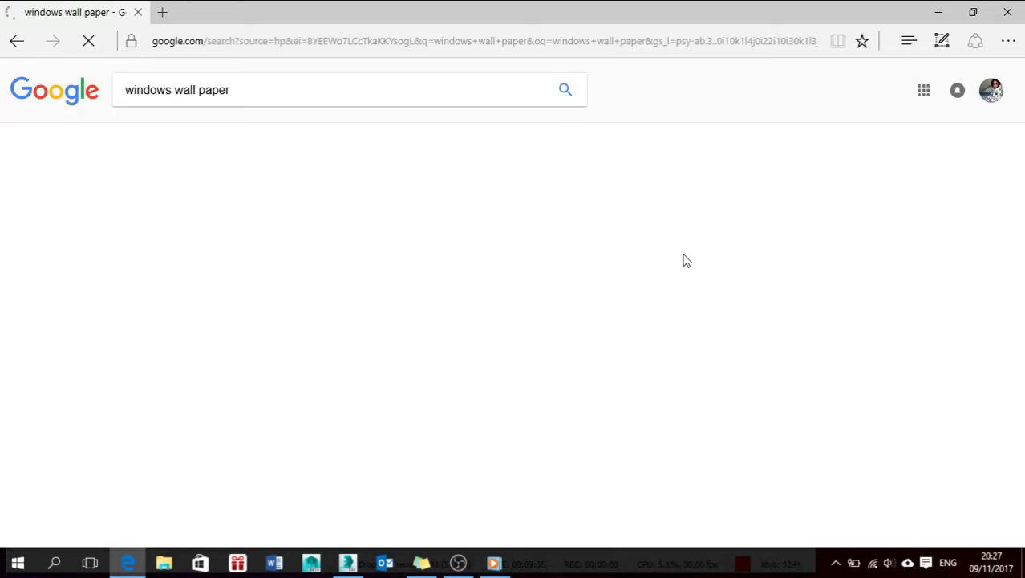
click(178, 135)
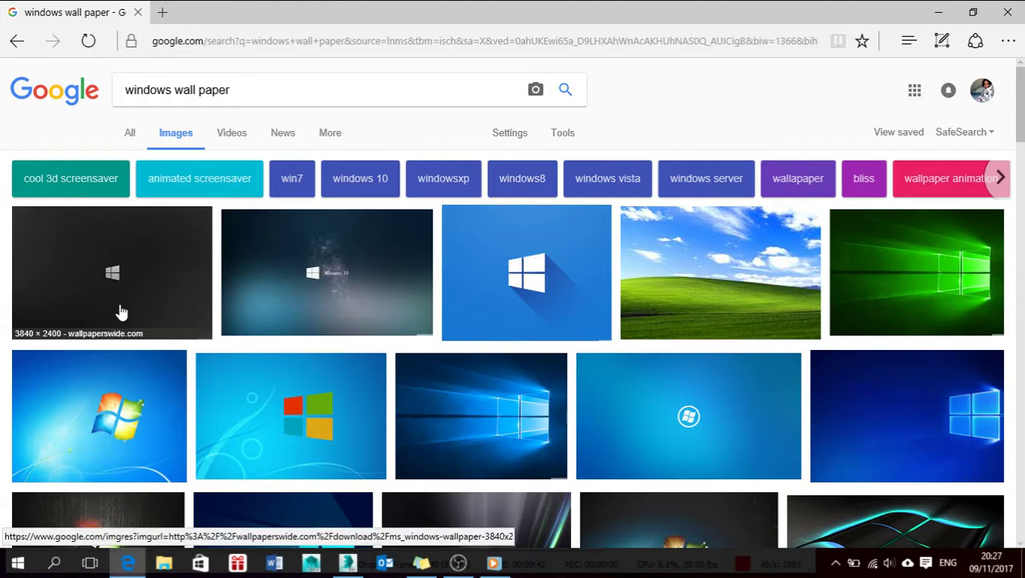
Step: Open the Windows 7 logo wallpaper from the image results and save it to the DATA (D:) drive as JPEG win7-wall
click(99, 395)
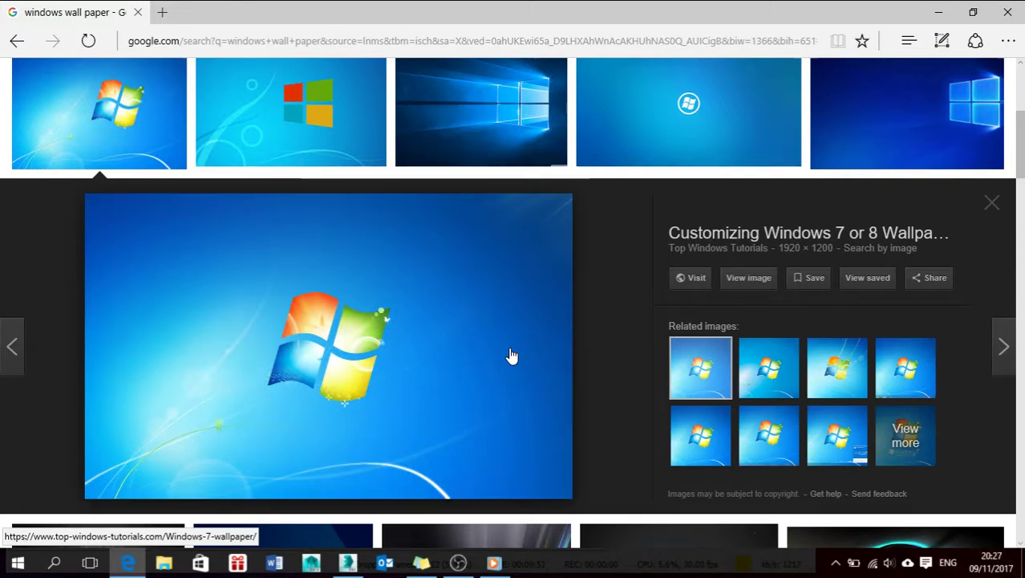
right_click(365, 353)
click(372, 406)
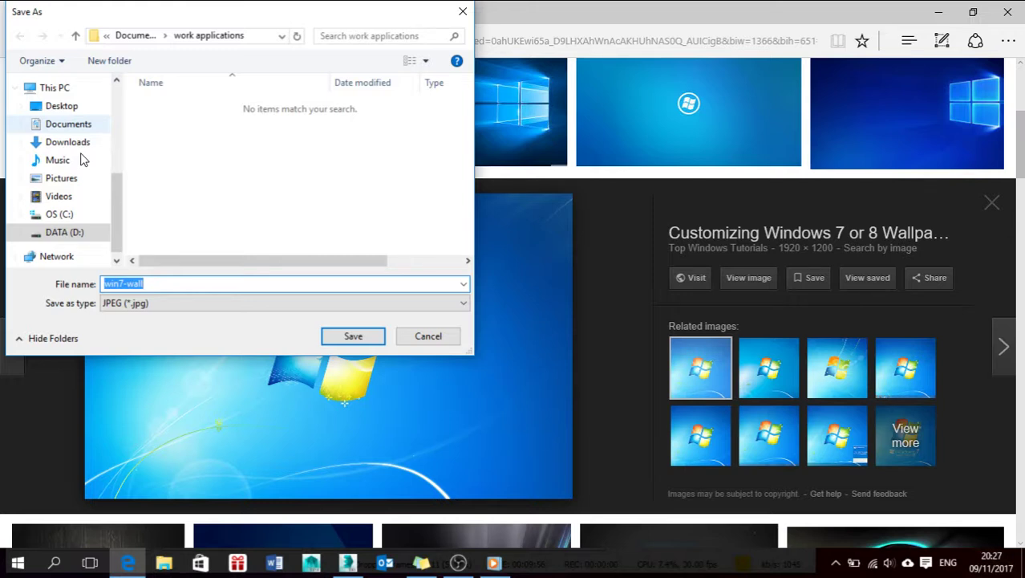
mouse_move(119, 215)
mouse_down()
mouse_move(123, 153)
mouse_move(123, 217)
mouse_up()
click(65, 232)
click(160, 283)
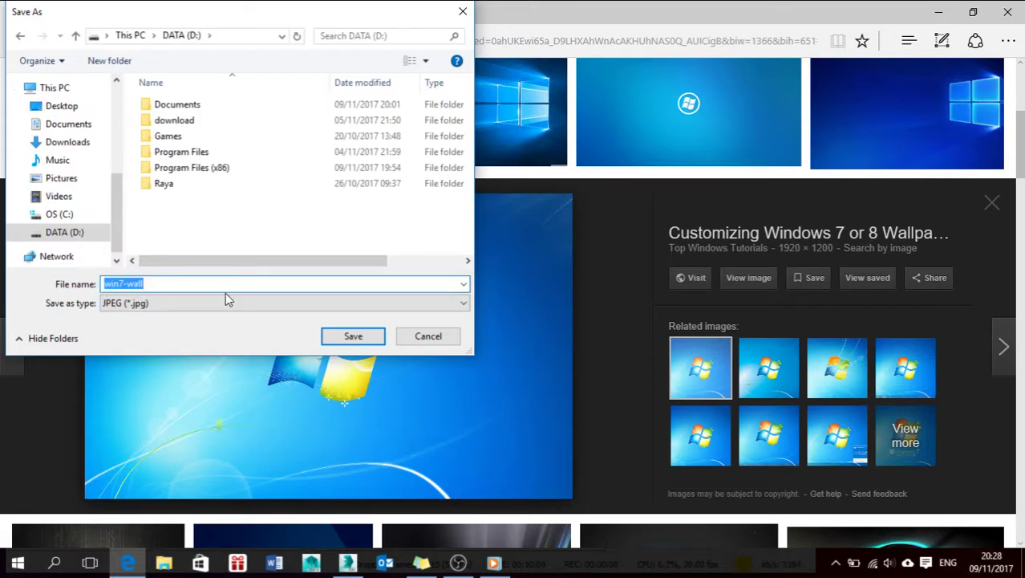
click(353, 336)
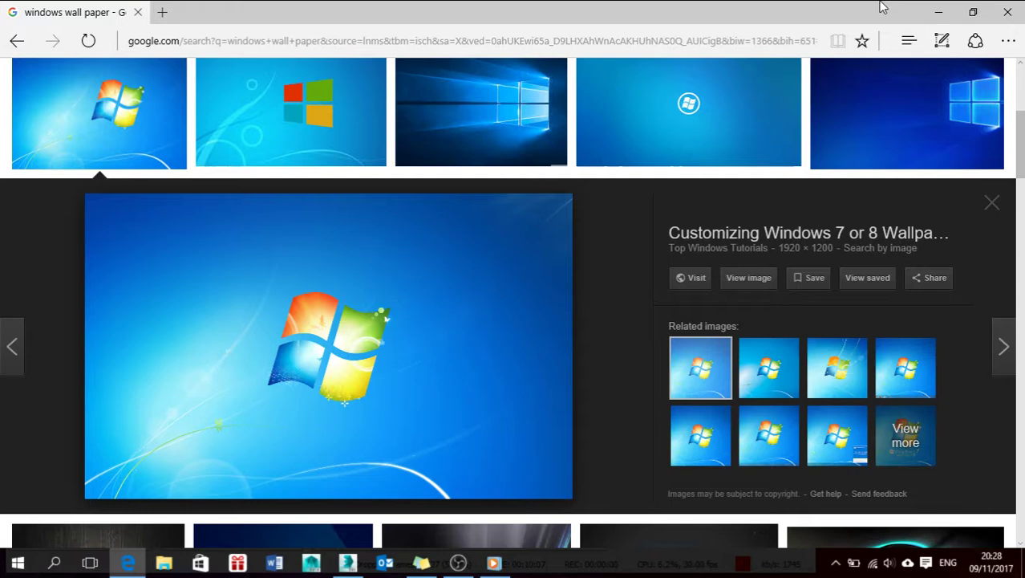
Step: Replace the wallpaper search in Google Images with "keyboard images"
click(938, 12)
click(130, 560)
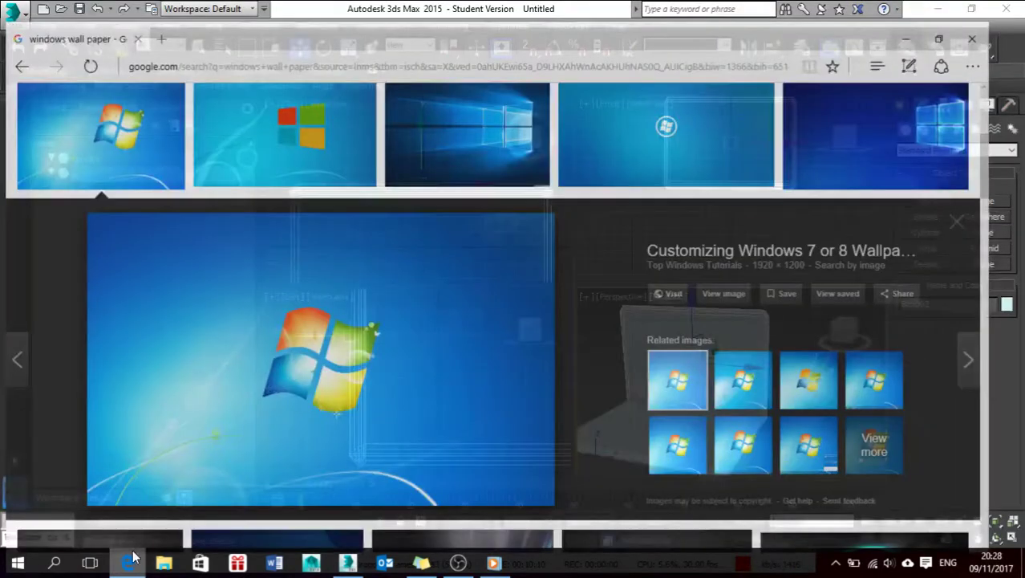
text(/)
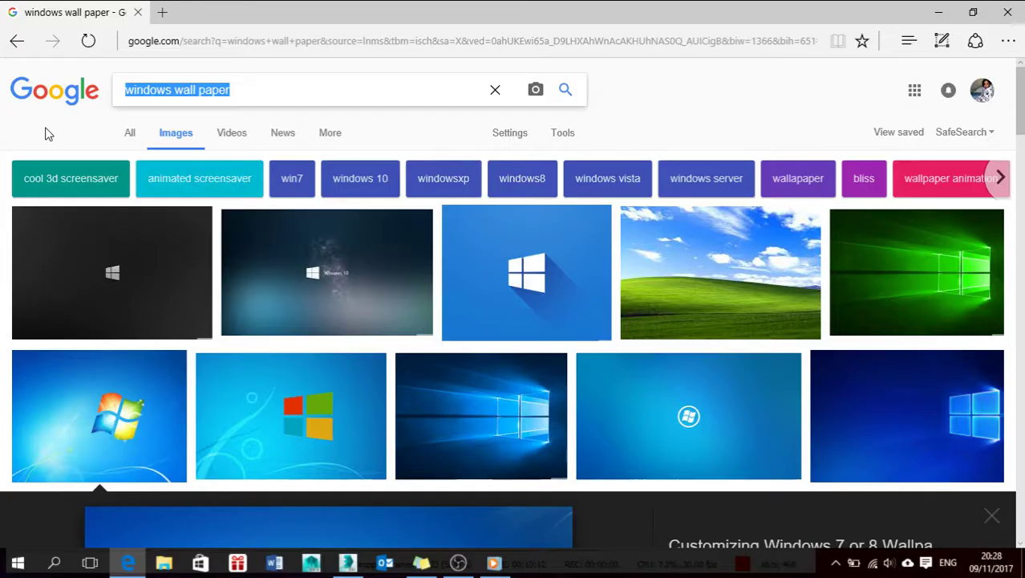
text(keyboard)
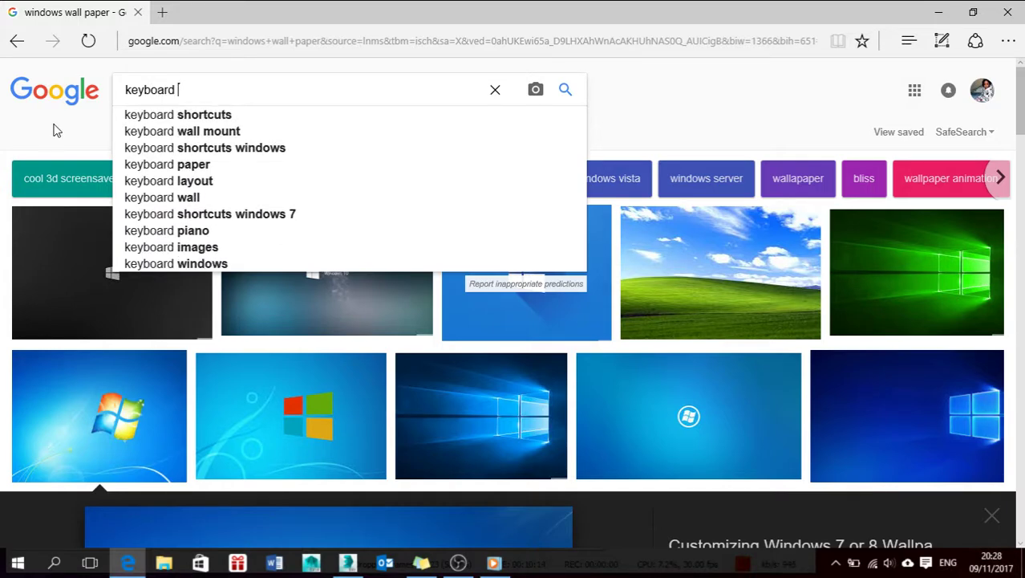
click(171, 246)
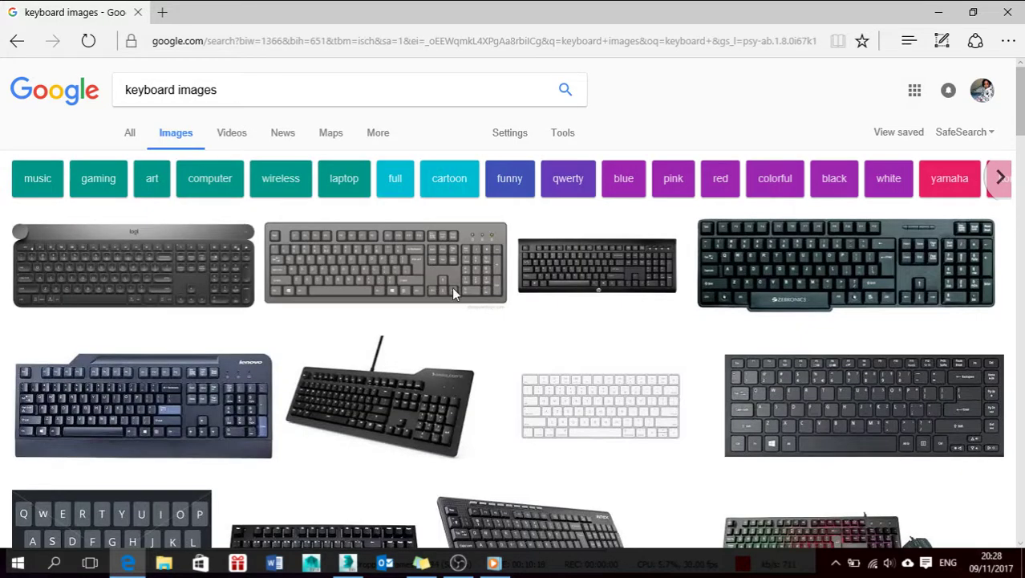
Step: Open the white Apple Magic Keyboard image and save it to the DATA (D:) drive as JPEG MLA22LL
scroll(645, 411, down, 1)
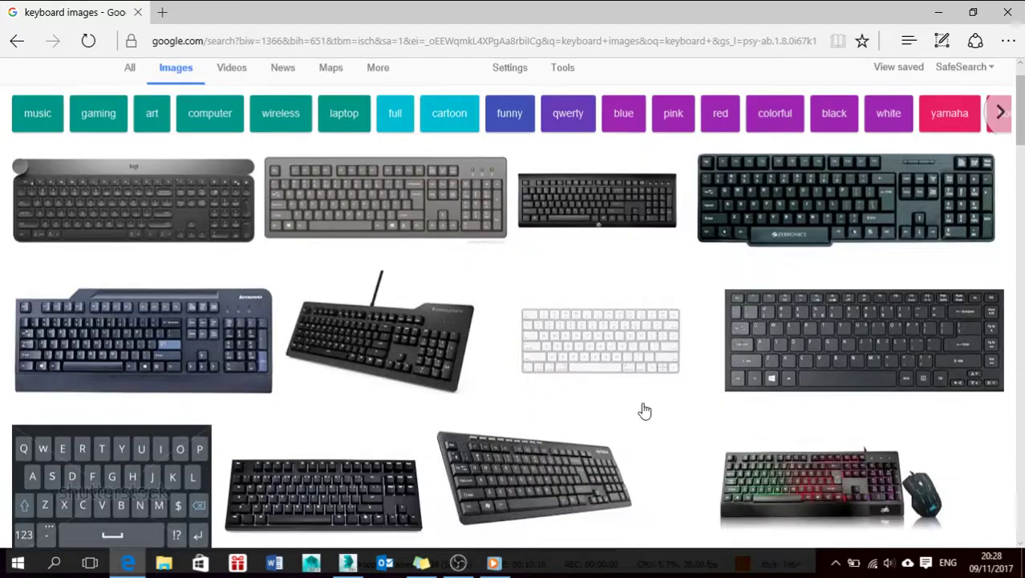
click(600, 341)
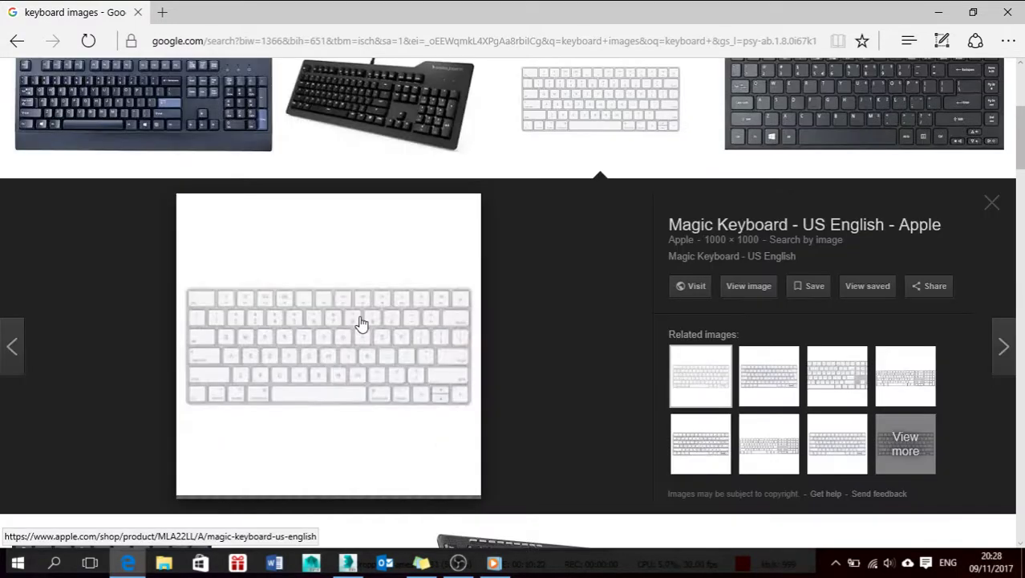
right_click(346, 324)
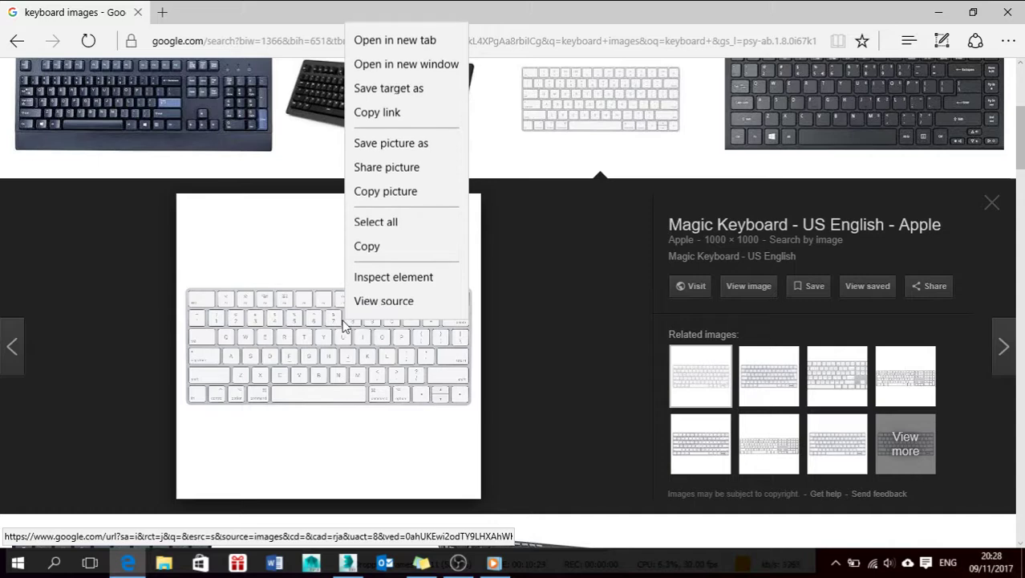
click(391, 143)
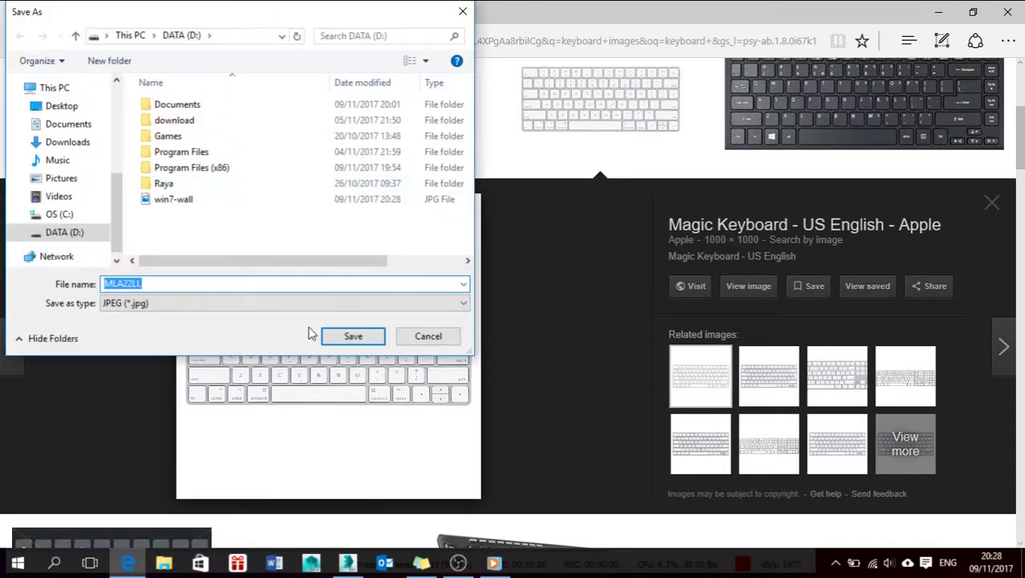
click(351, 334)
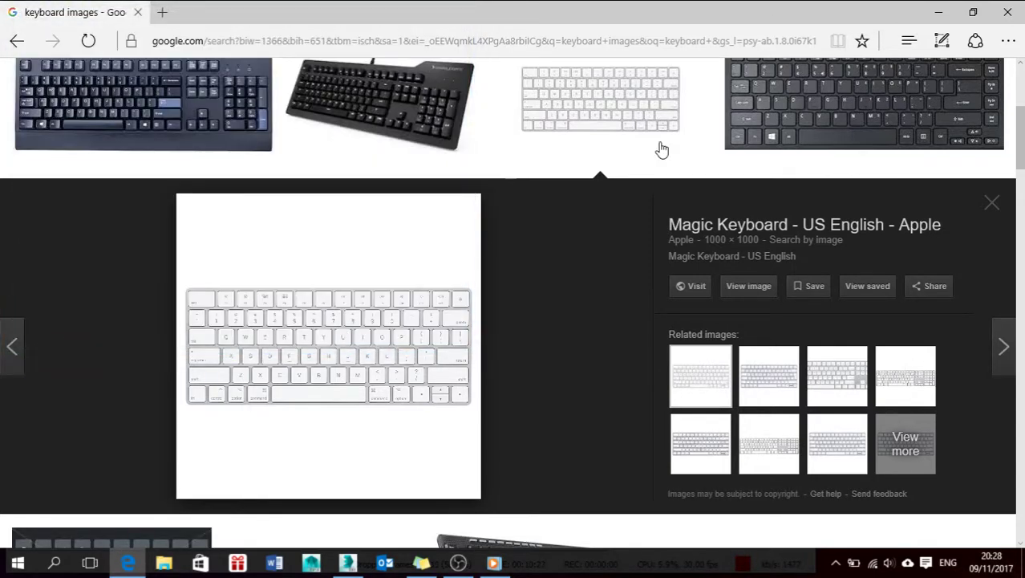
Step: Extend the Google Images search to "keyboard images .png"
click(944, 9)
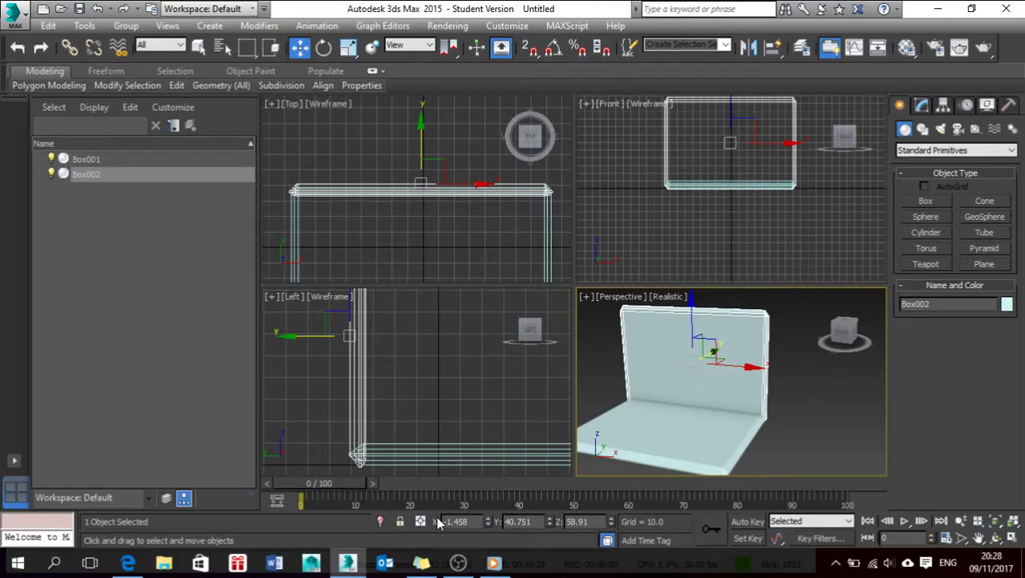
click(127, 564)
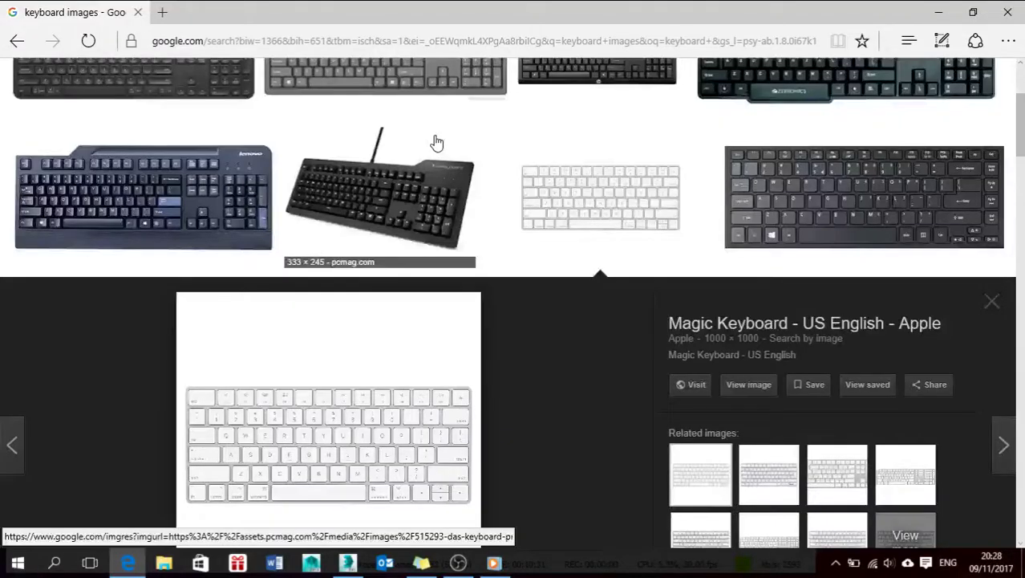
scroll(437, 142, up, 3)
click(449, 99)
text(.png)
key(Return)
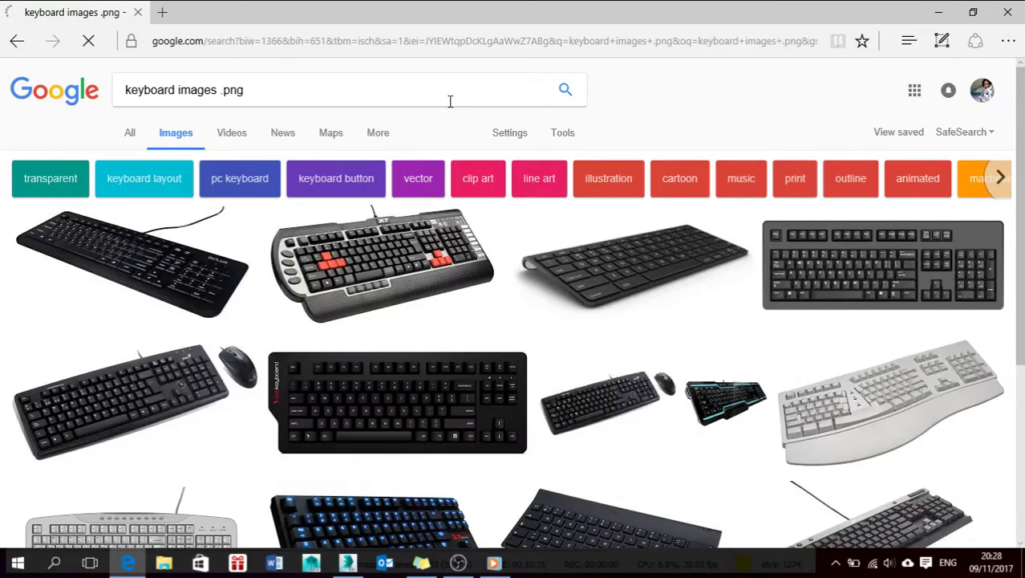
Step: Look through the PNG keyboard image results for a flat, front-facing keyboard, and switch back to 3ds Max
scroll(595, 280, down, 7)
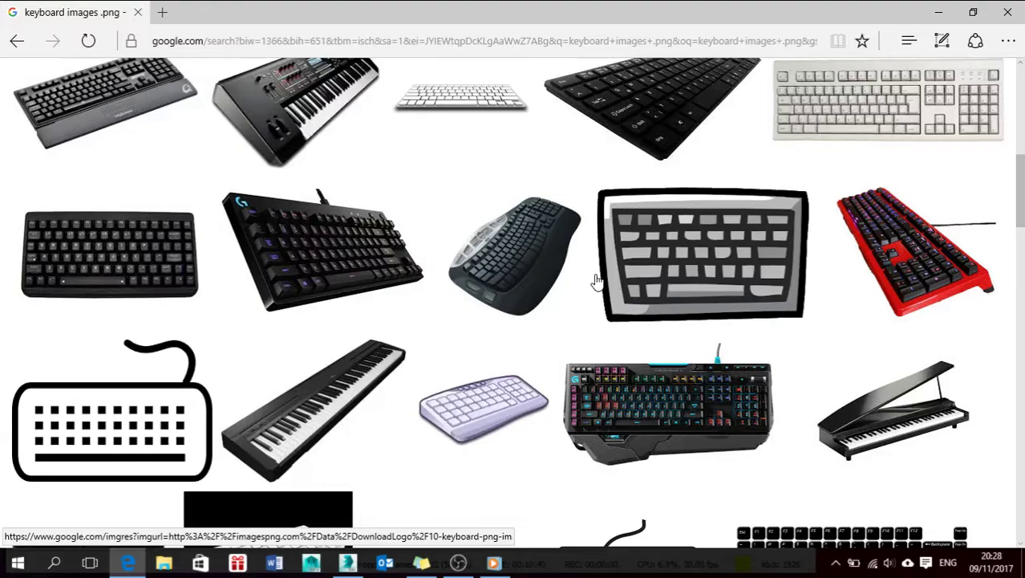
scroll(595, 281, down, 2)
scroll(595, 280, down, 5)
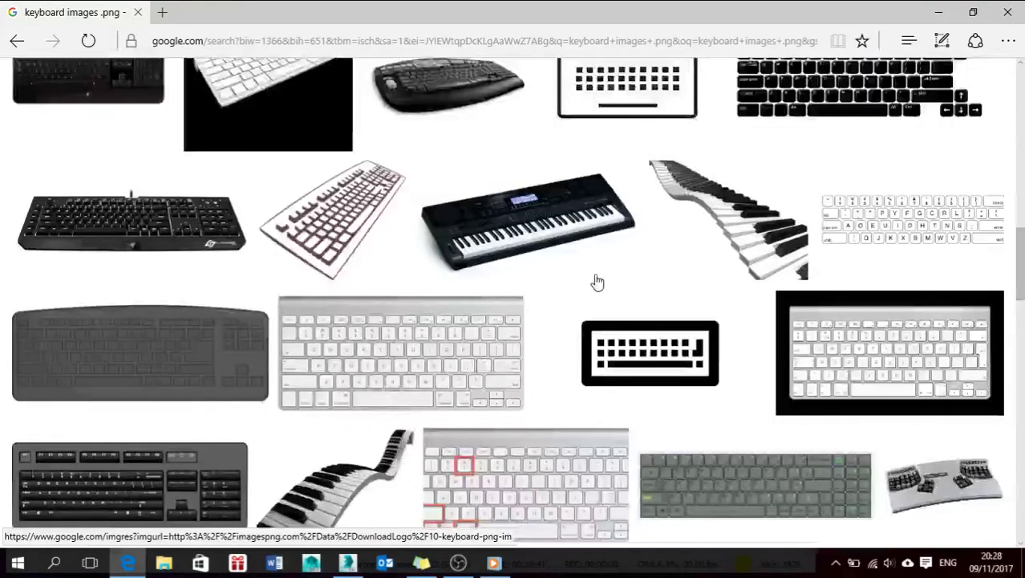
scroll(595, 280, down, 5)
scroll(597, 281, down, 3)
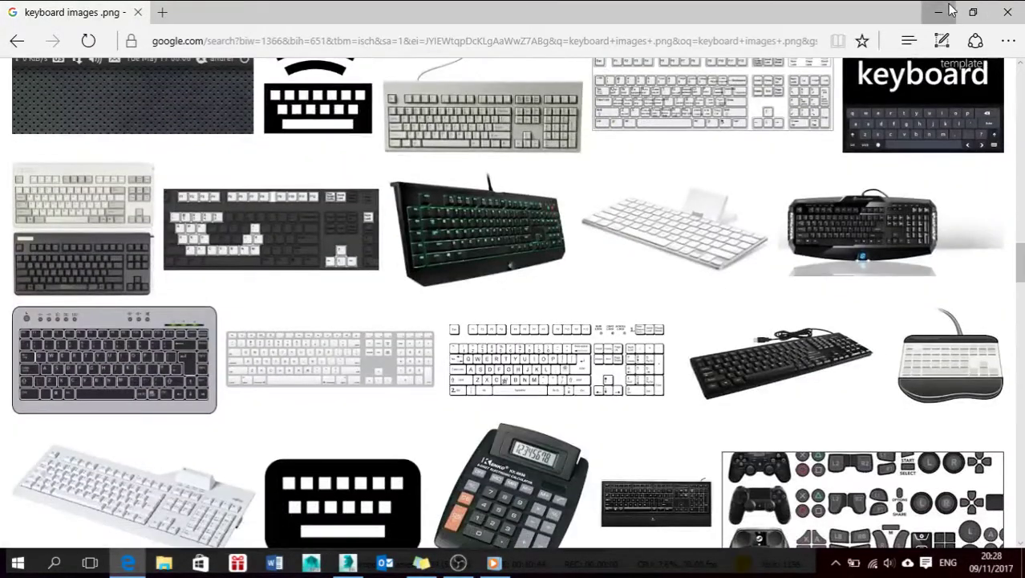
click(946, 10)
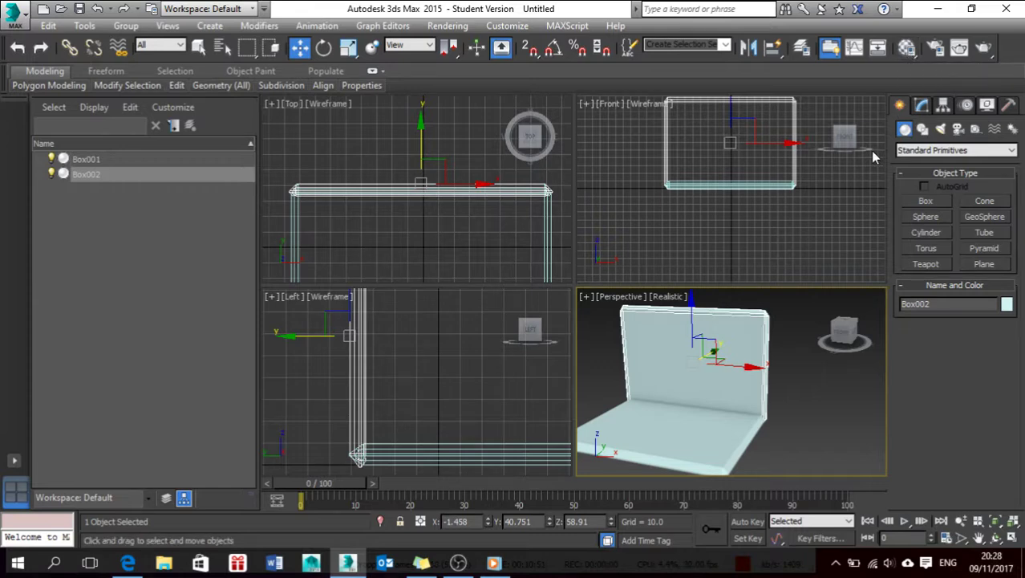
Step: In the Material Editor, load the saved keyboard image from DATA (D:) as the first material's diffuse bitmap
click(907, 47)
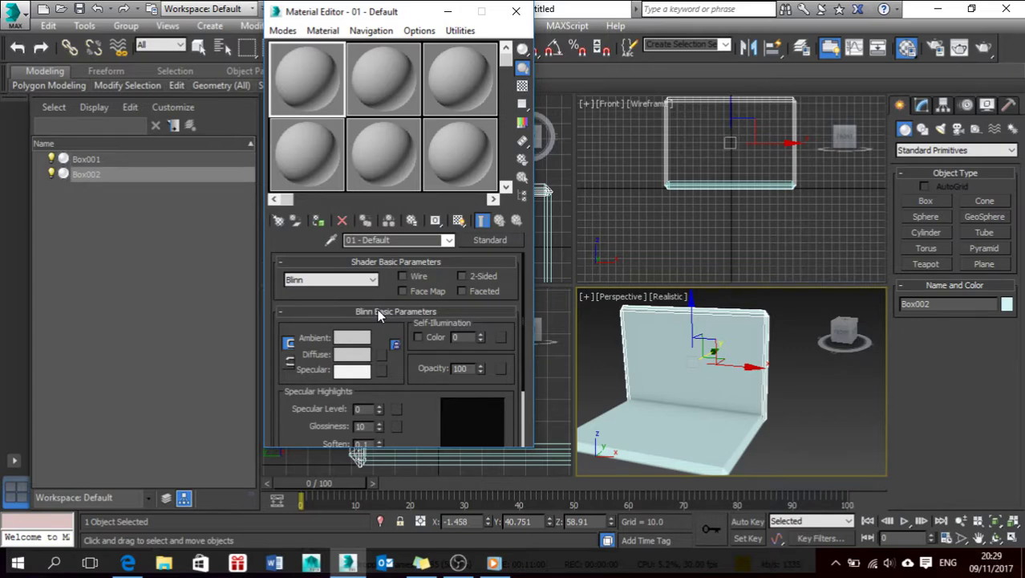
click(381, 354)
double_click(376, 90)
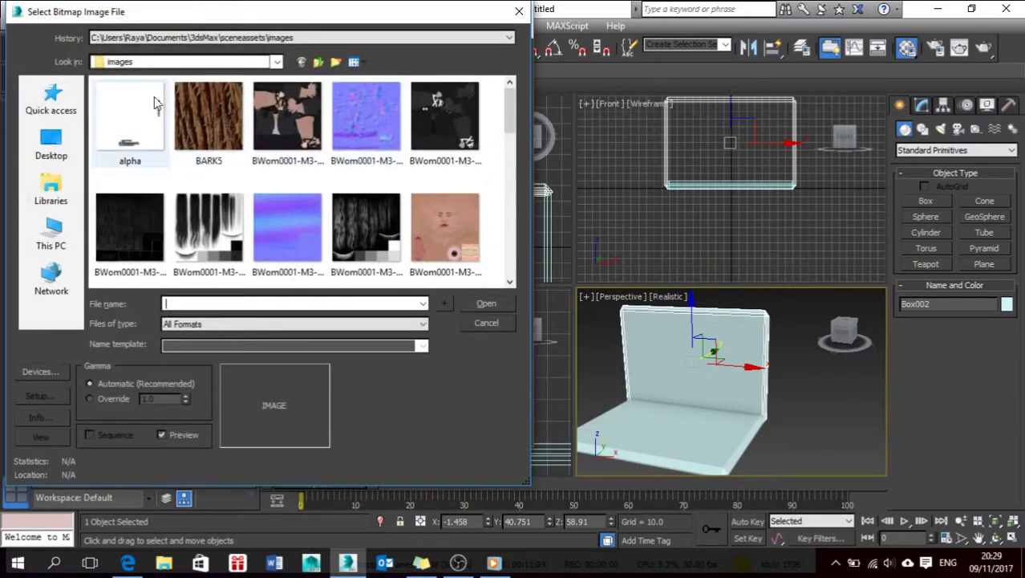
click(55, 233)
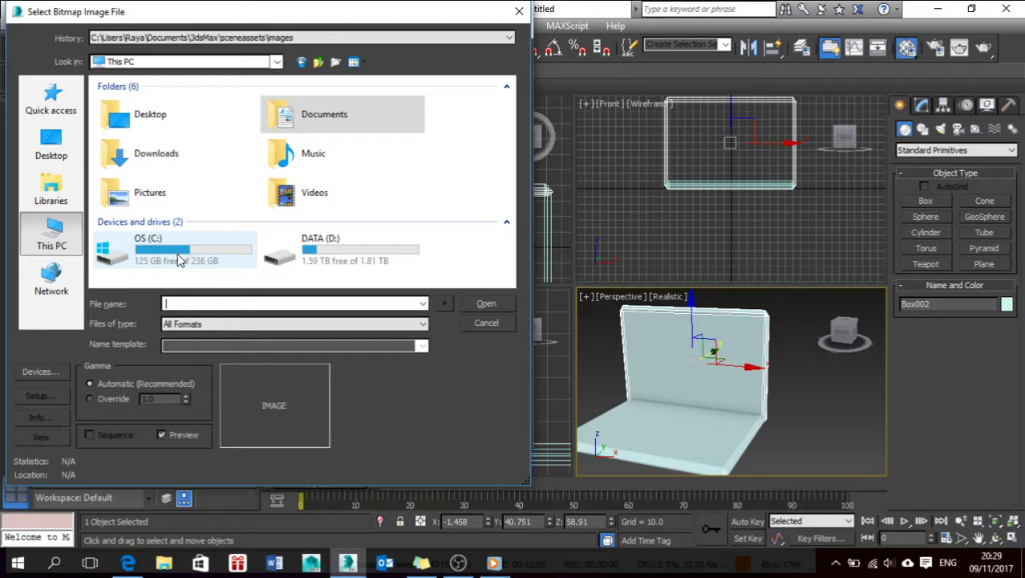
double_click(320, 248)
click(125, 186)
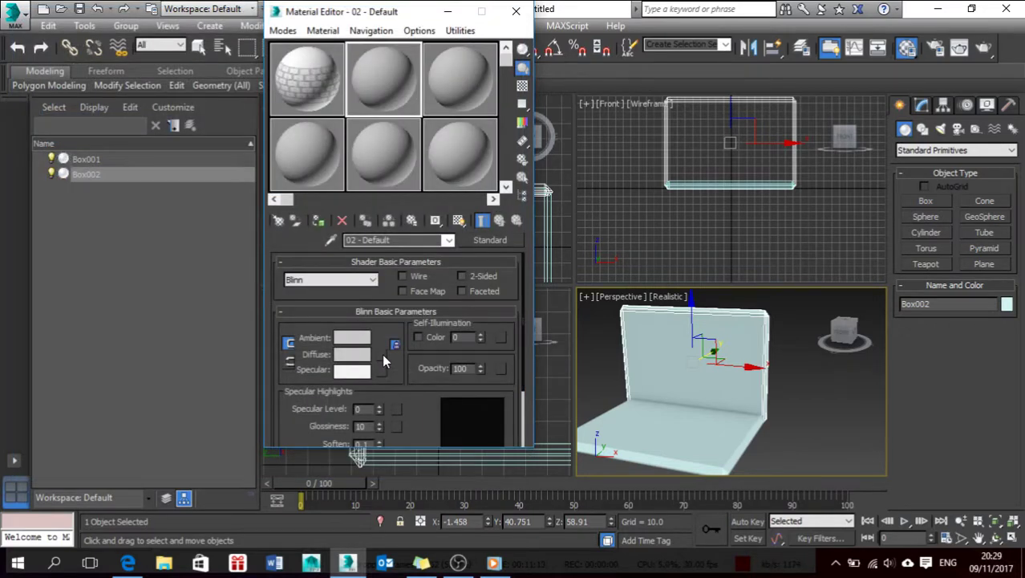
Step: Load the win7-wall image as the diffuse bitmap of the second material
click(382, 354)
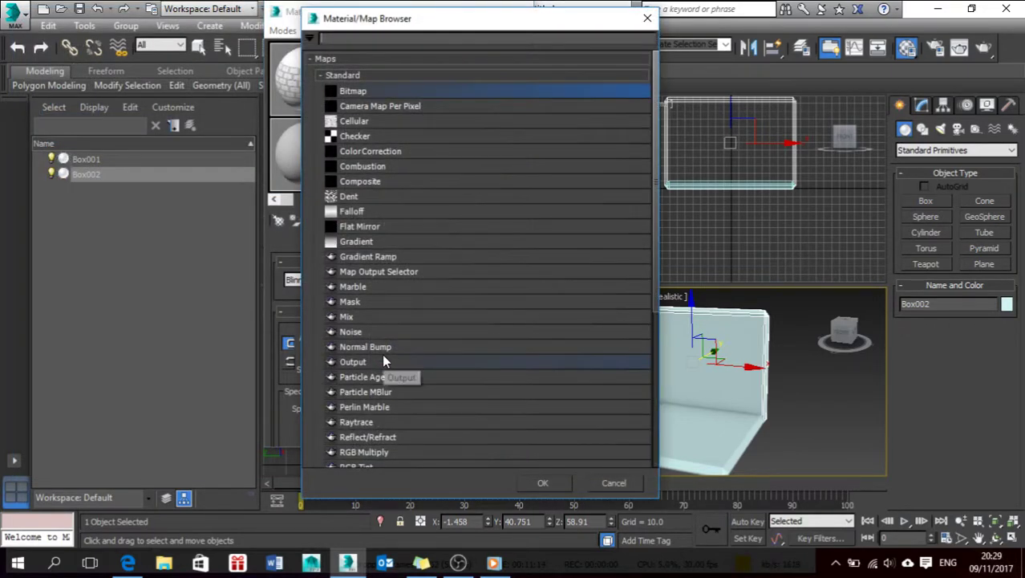
double_click(392, 90)
click(133, 217)
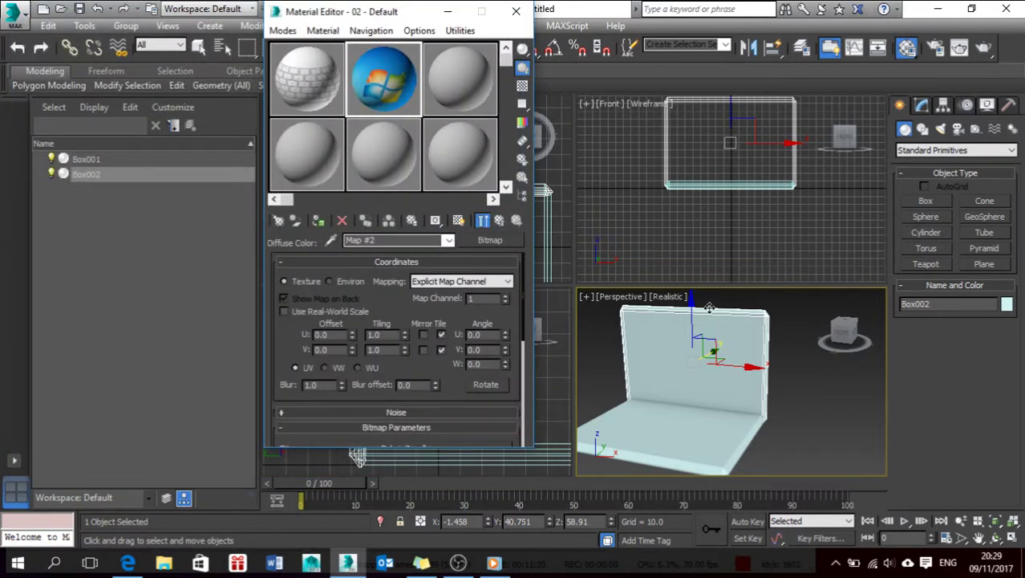
Step: Assign the Windows wallpaper material to the upright panel and show its texture in the Perspective view
drag(401, 79, 746, 345)
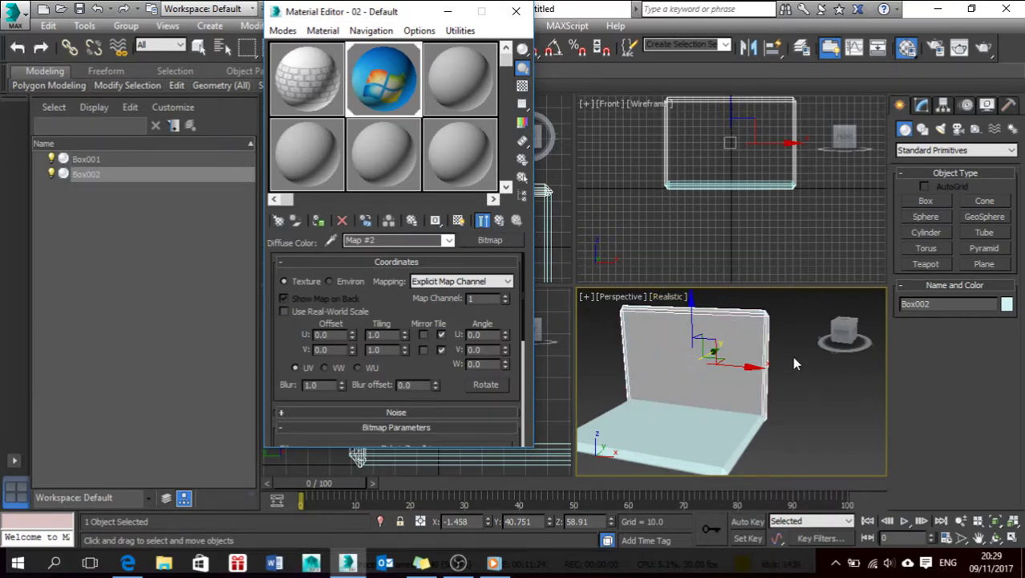
click(792, 357)
alt+middle_drag(800, 372, 784, 401)
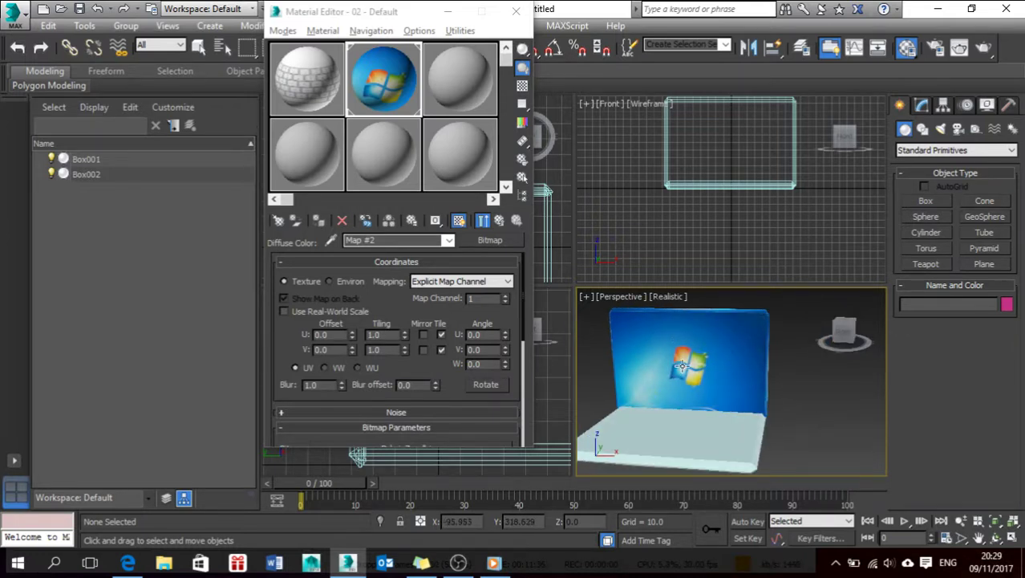
scroll(682, 367, up, 5)
alt+middle_drag(719, 373, 660, 405)
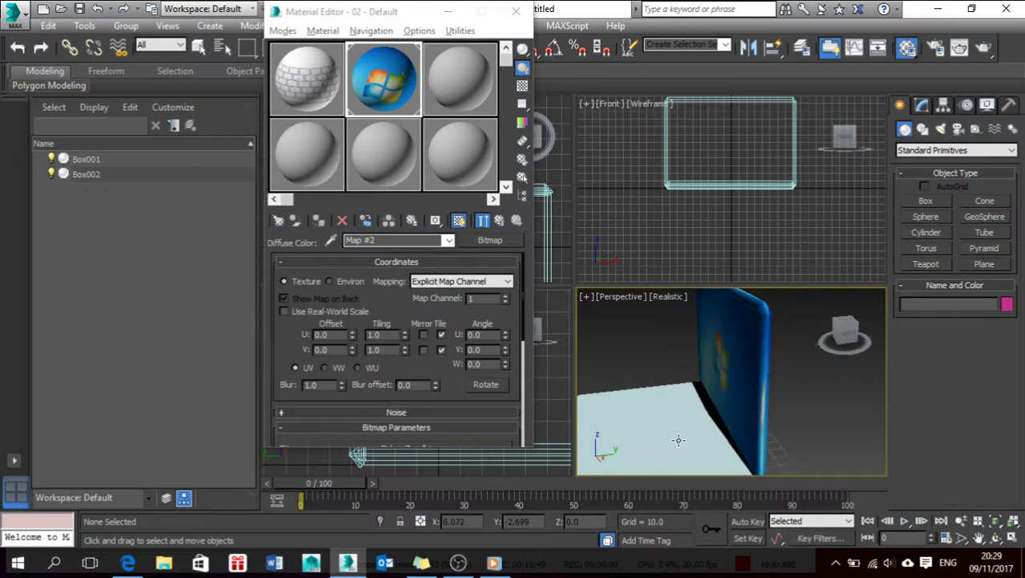
Step: Select the laptop base and change the third sample material to the Architectural type
click(669, 399)
scroll(725, 338, up, 3)
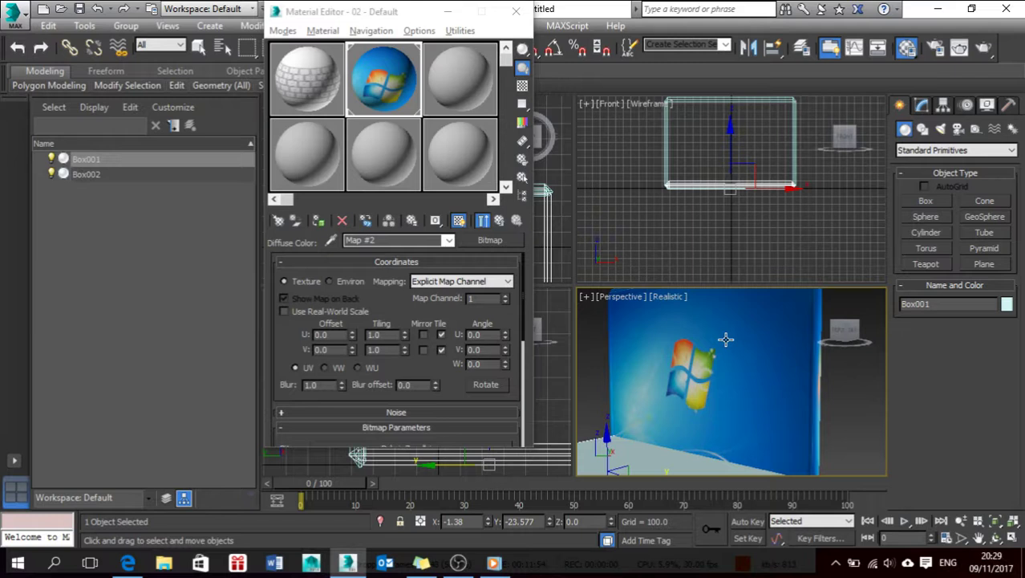
click(452, 80)
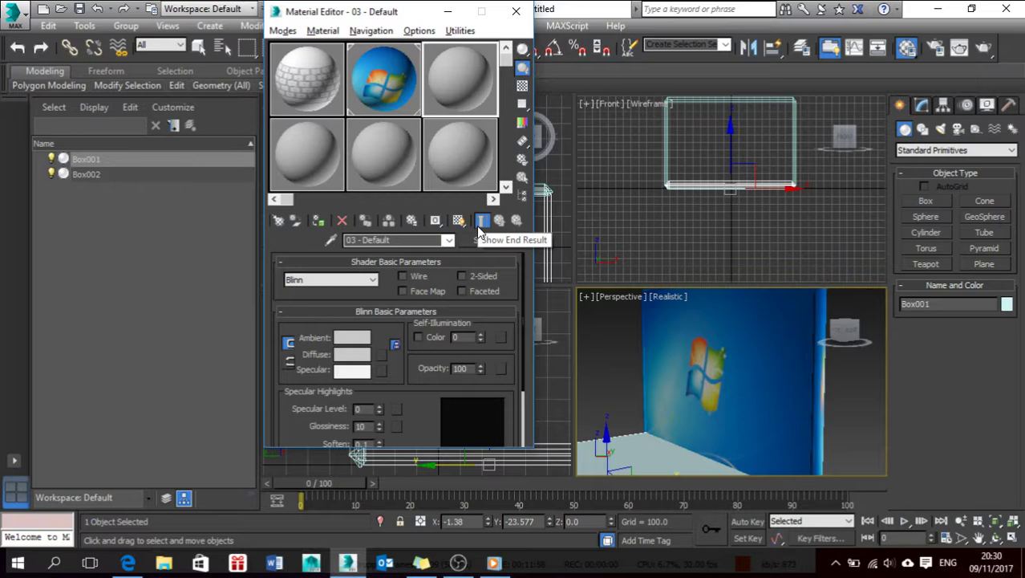
click(483, 239)
key(Escape)
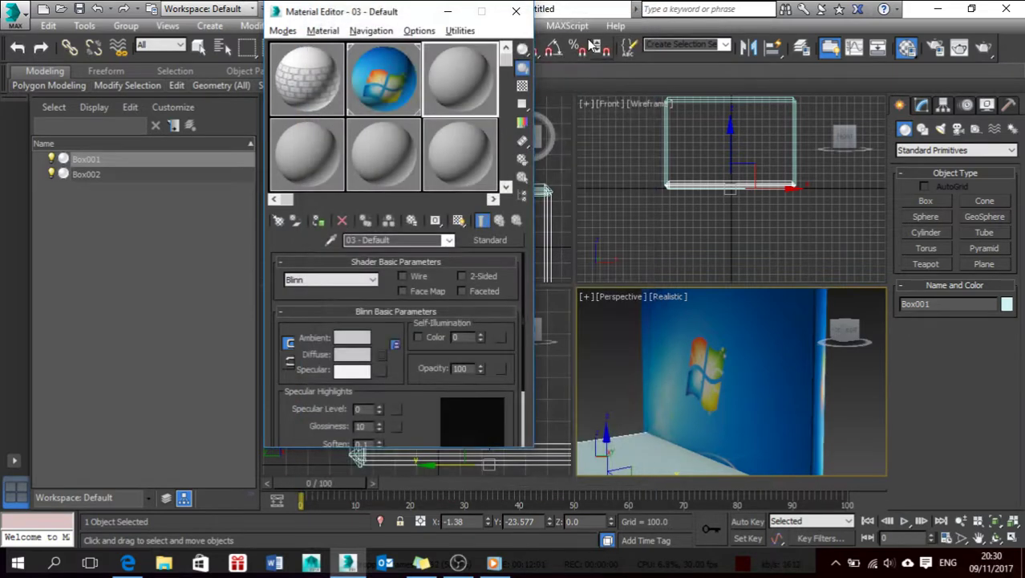
click(476, 245)
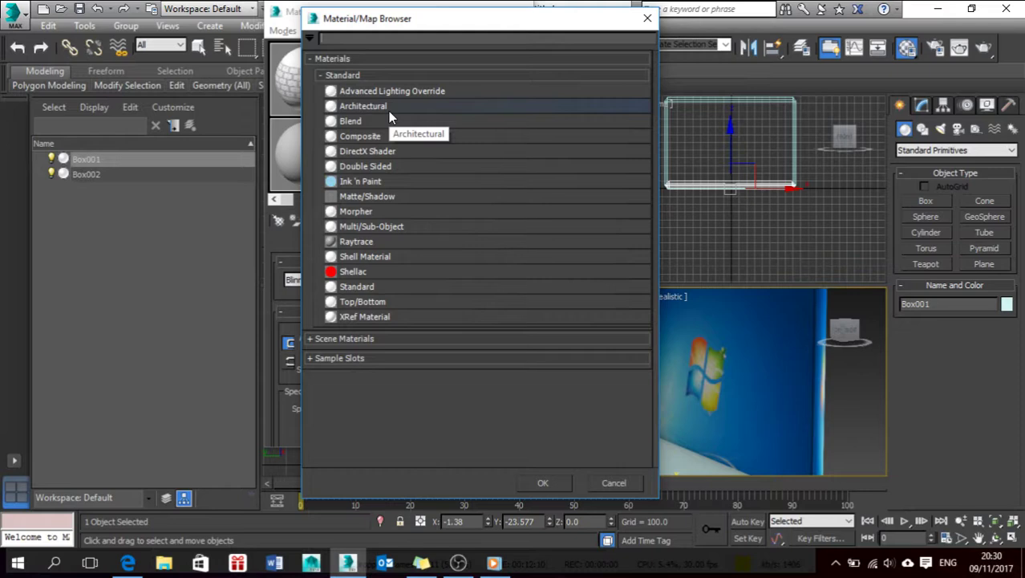
double_click(388, 110)
Step: Give the third material the Fabric template and a dark grey diffuse colour of RGB 25, 25, 25, and show it on the laptop base
click(433, 279)
click(423, 303)
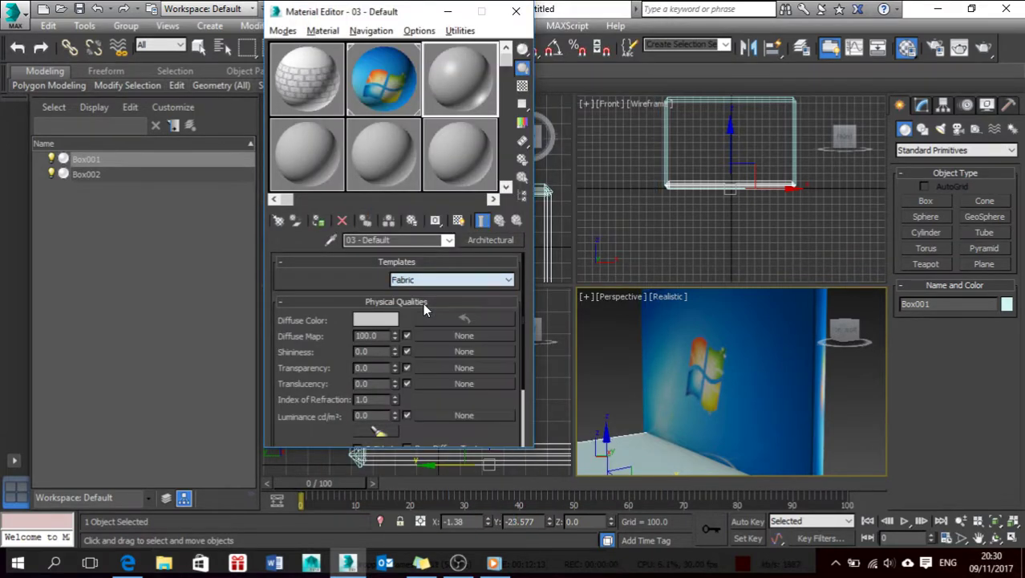
click(379, 319)
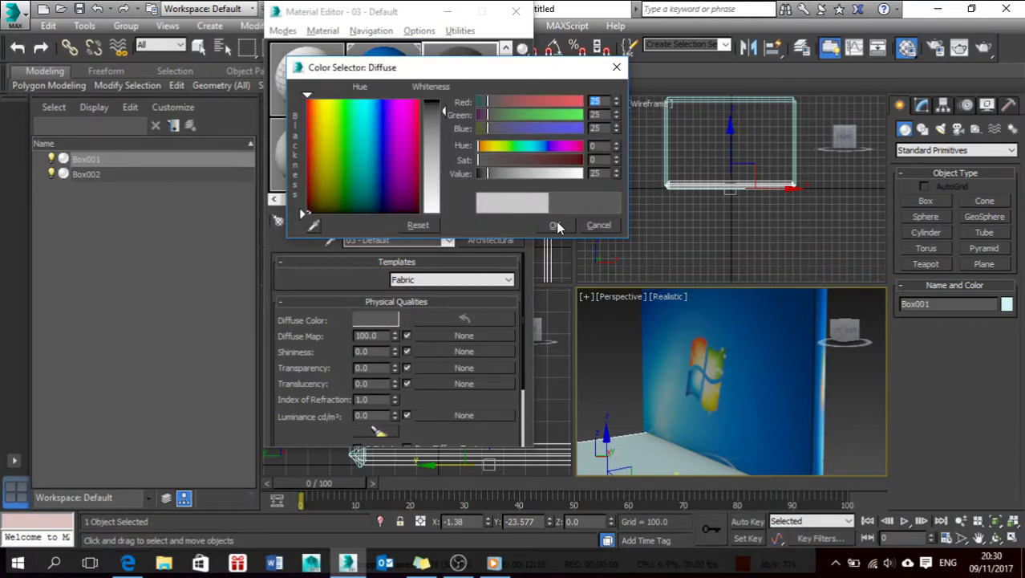
click(557, 227)
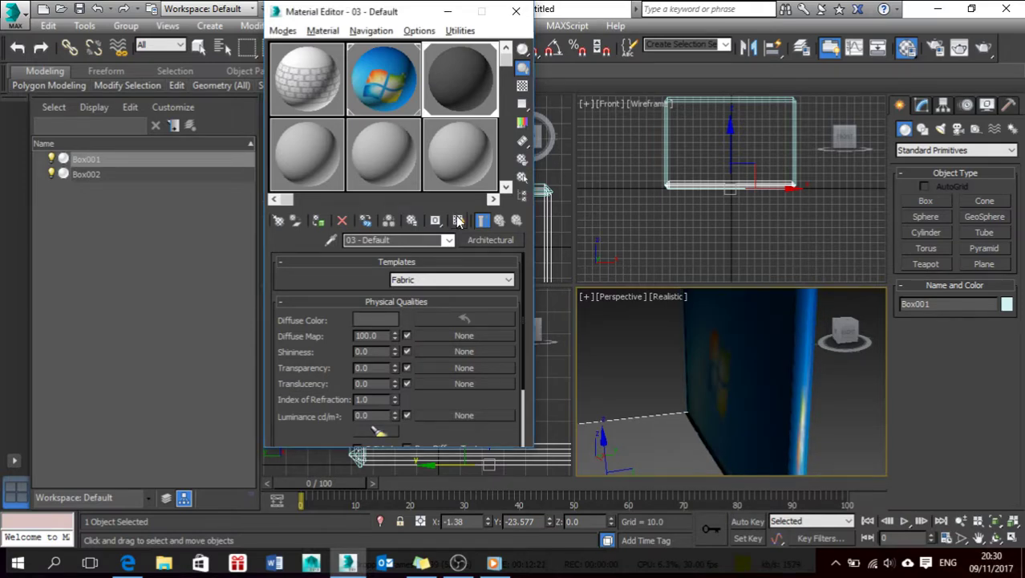
click(458, 222)
Step: Assign NVIDIA mental ray as the production renderer in the render setup
click(936, 47)
click(935, 47)
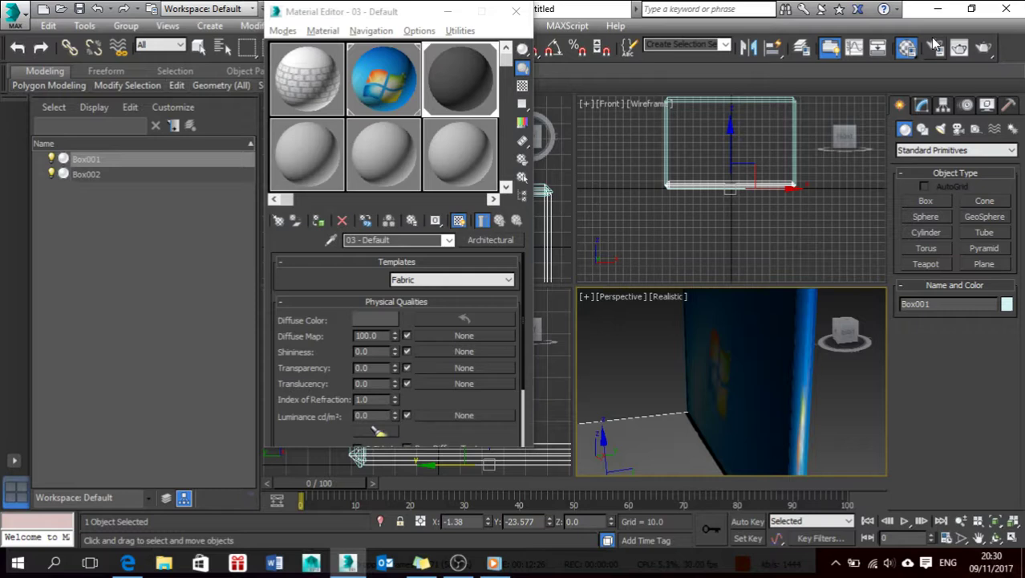
click(936, 48)
scroll(722, 409, down, 3)
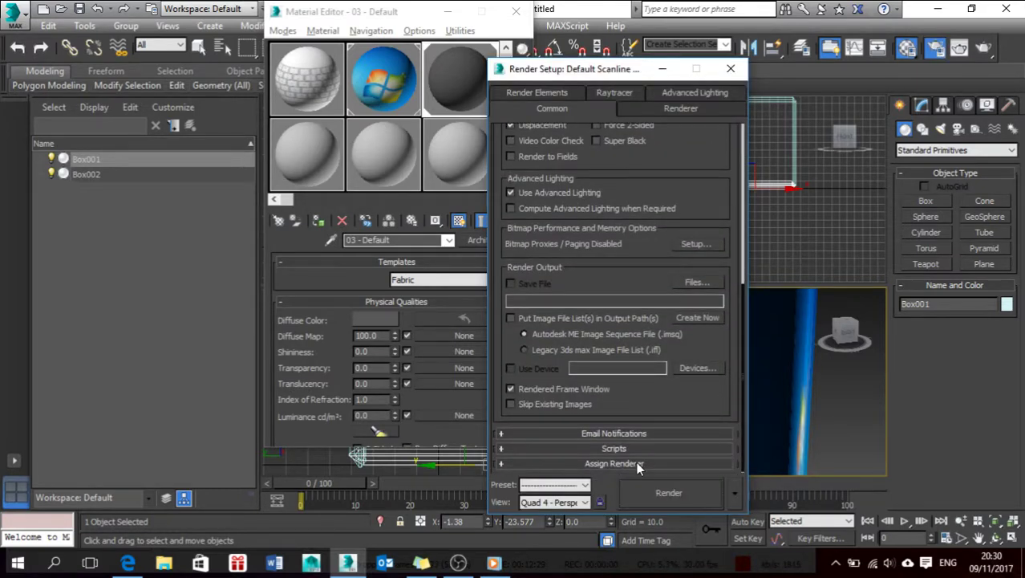
click(638, 463)
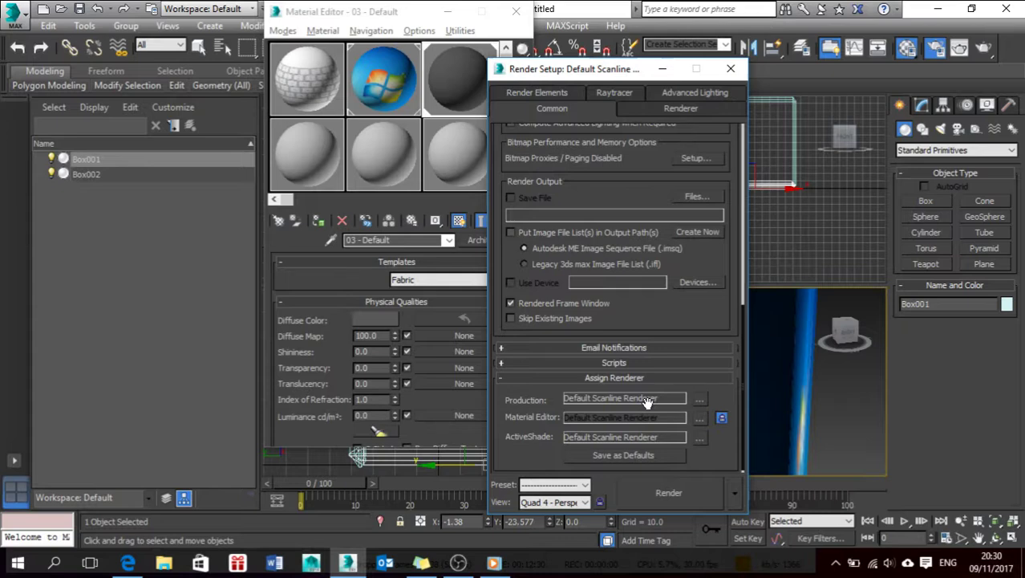
click(699, 399)
double_click(570, 208)
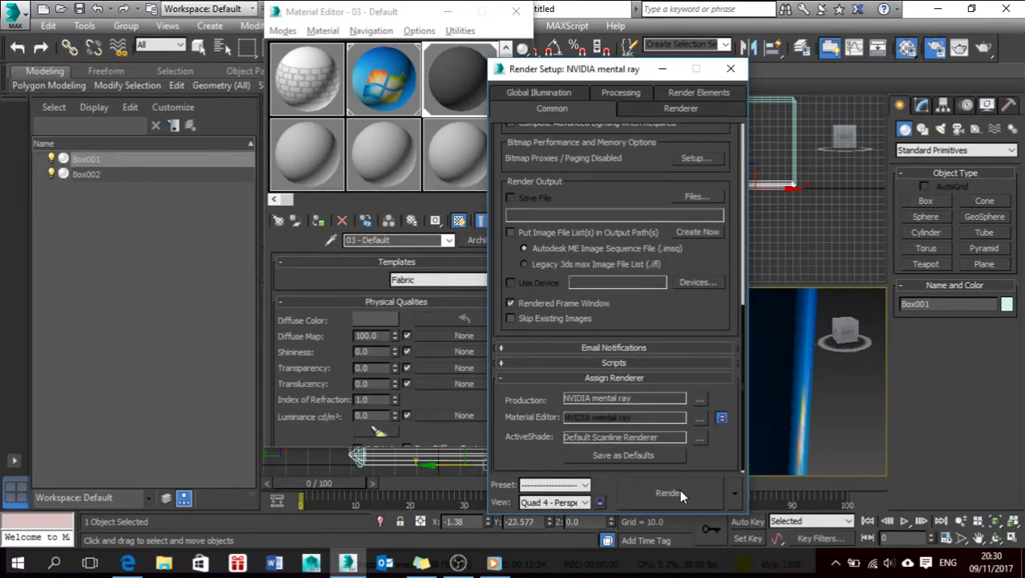
Step: Render the Perspective view with mental ray, then close the render and its setup
click(669, 492)
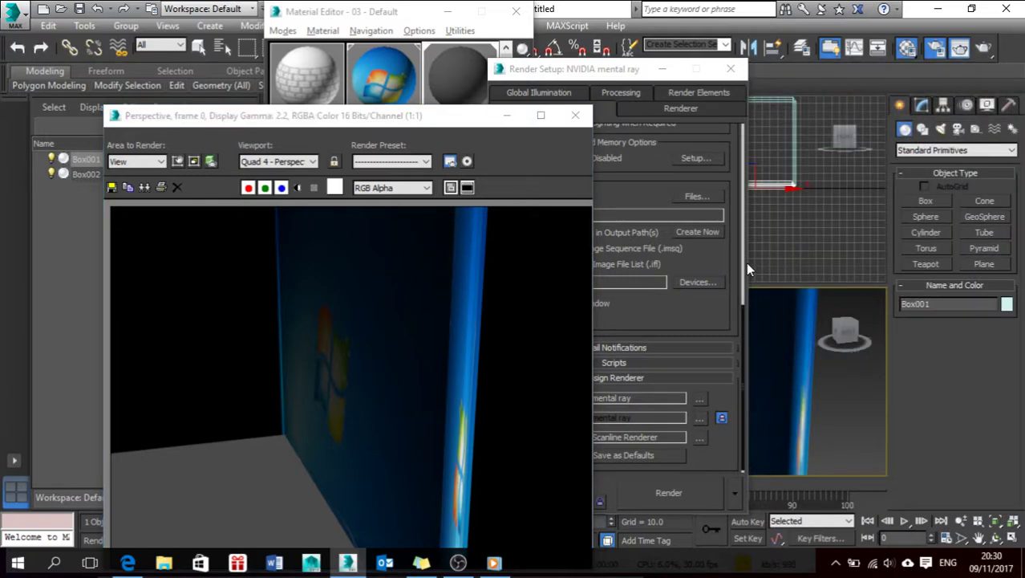
click(575, 115)
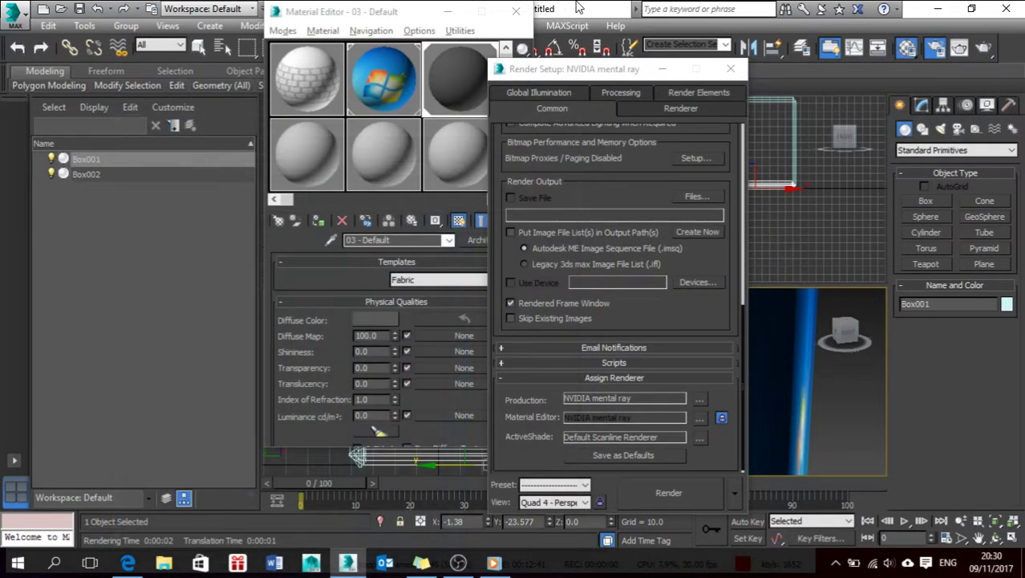
click(728, 71)
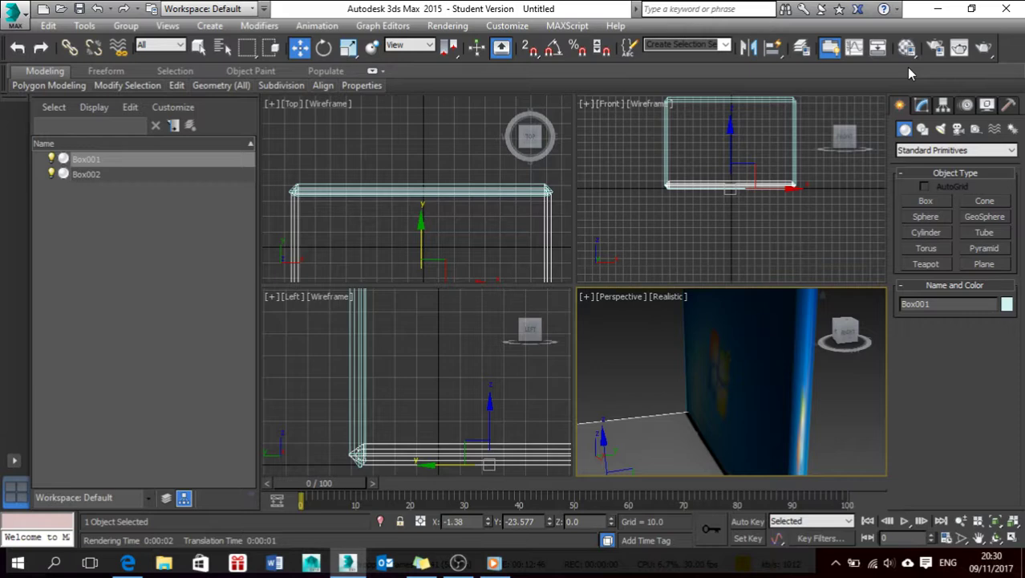
Step: Set the environment background colour to white and test-render the Perspective and Front views
key(shift+q)
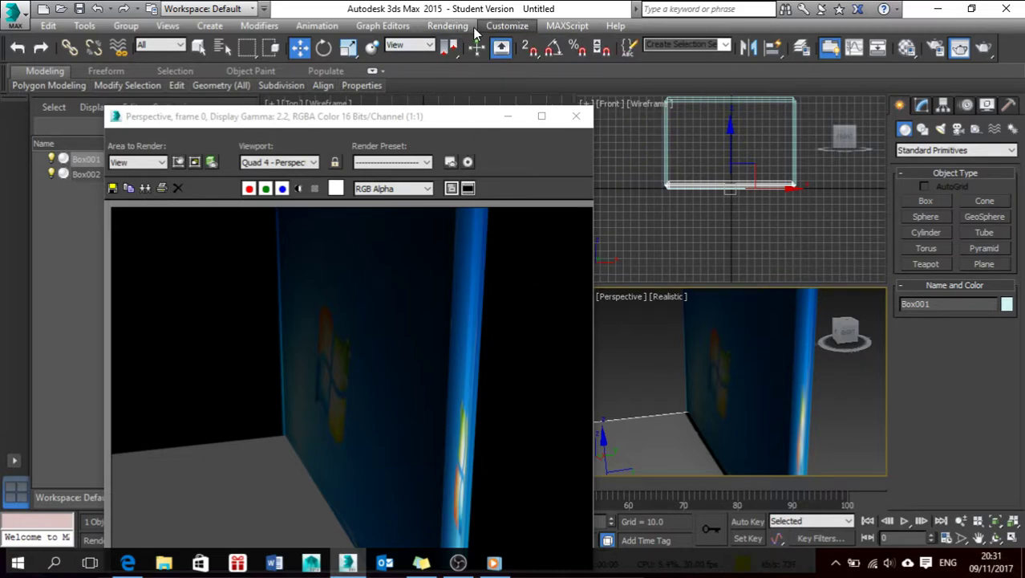
click(445, 25)
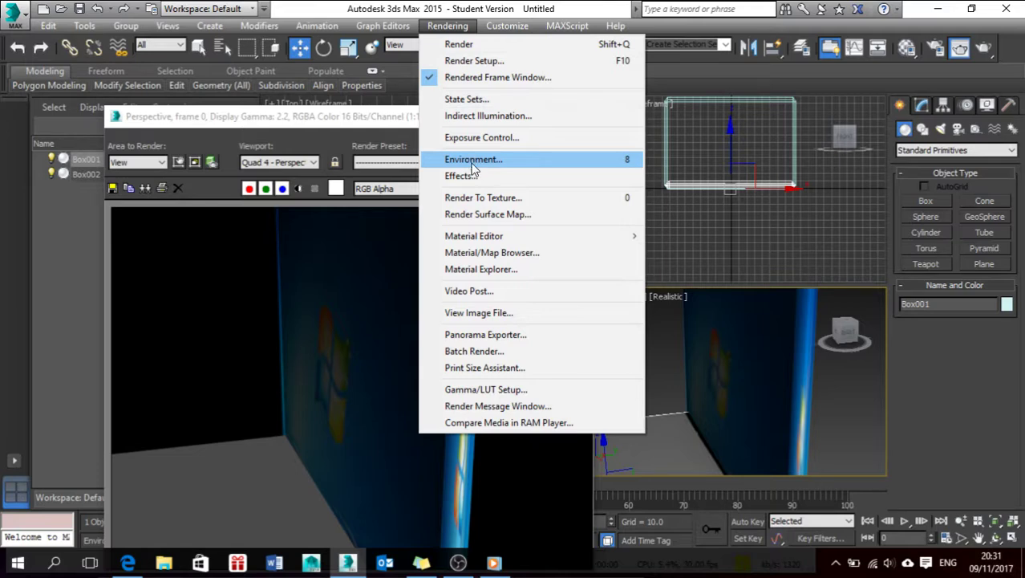
click(636, 164)
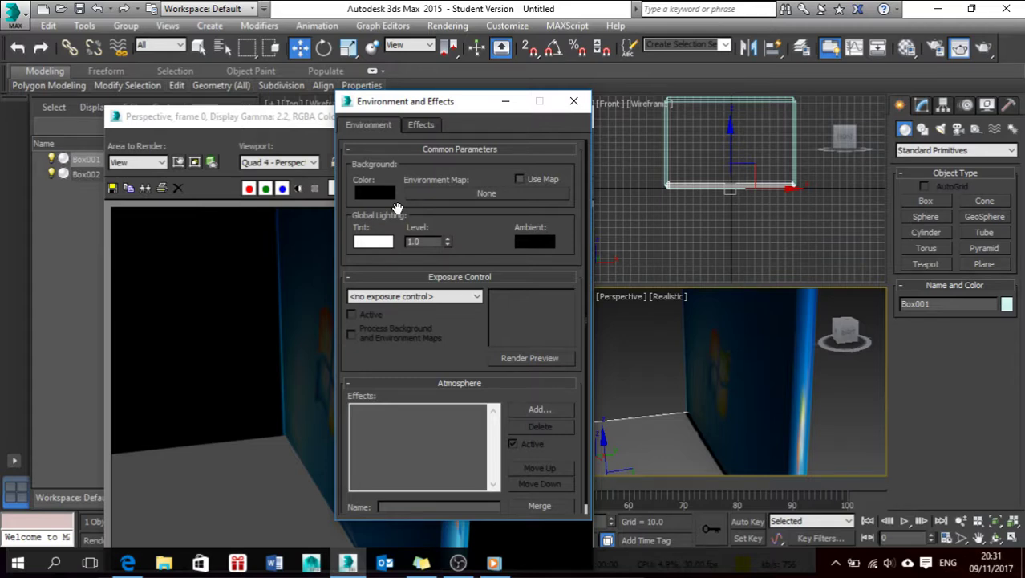
click(391, 197)
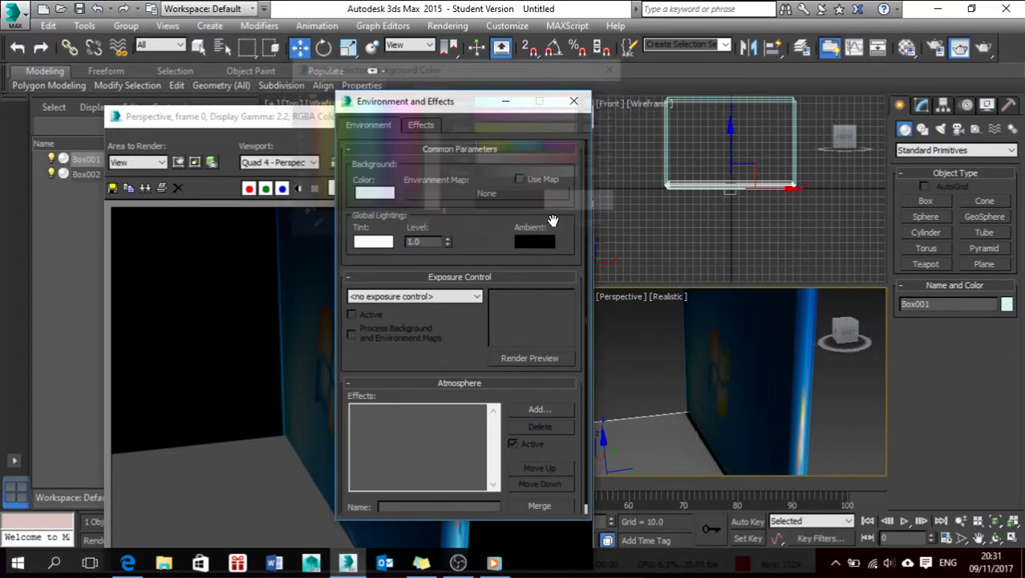
click(575, 103)
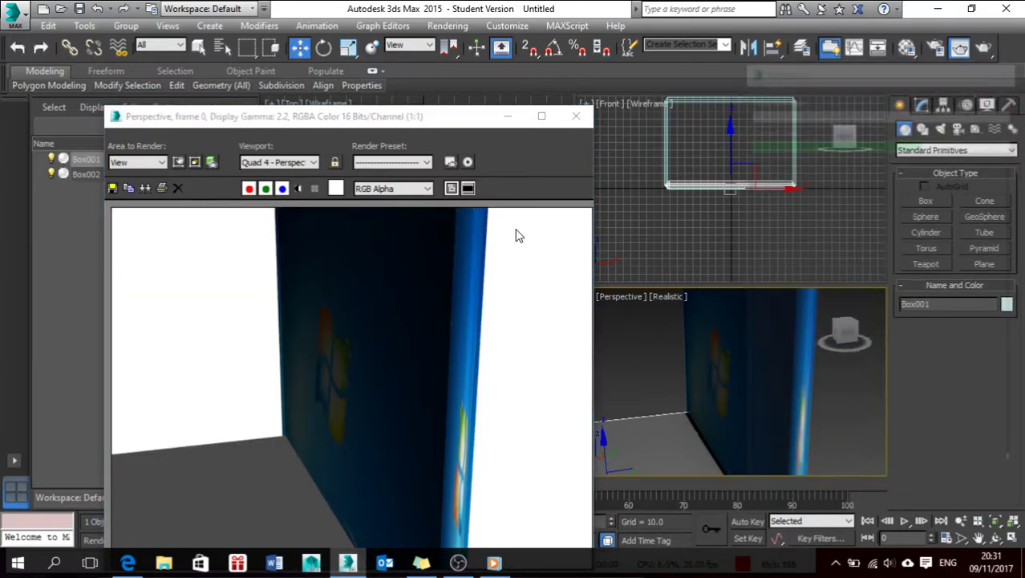
click(576, 116)
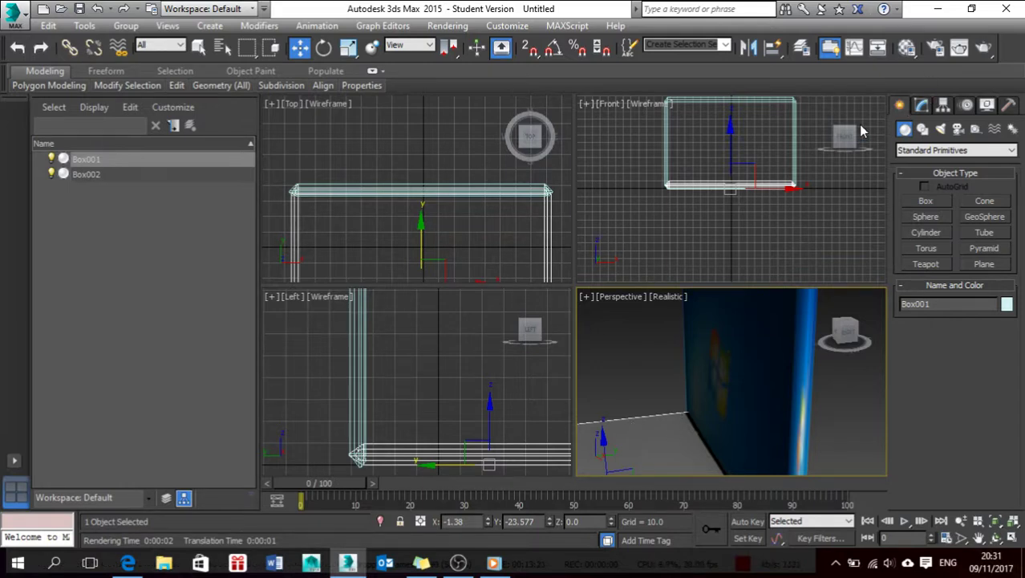
key(shift+q)
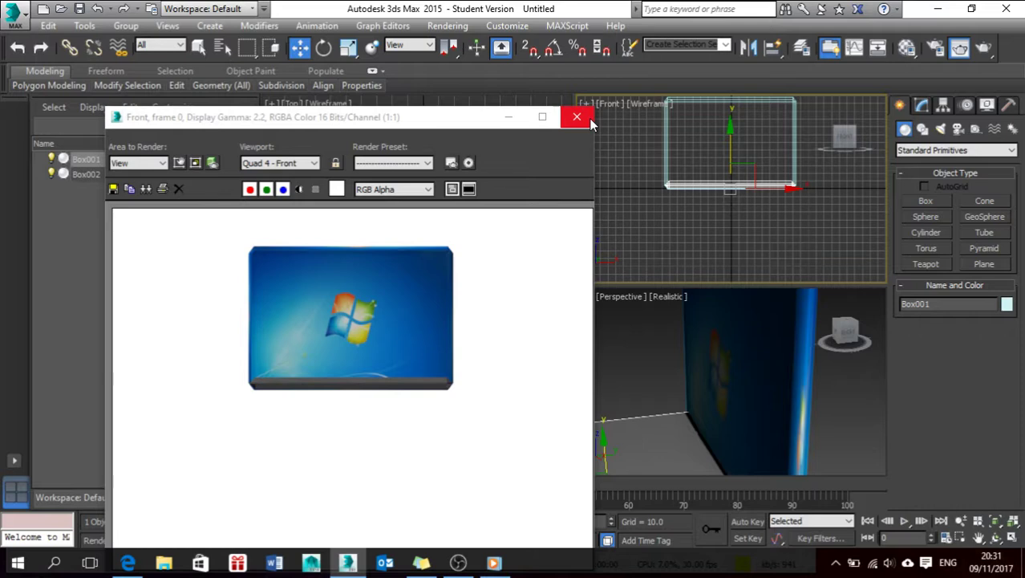
click(577, 117)
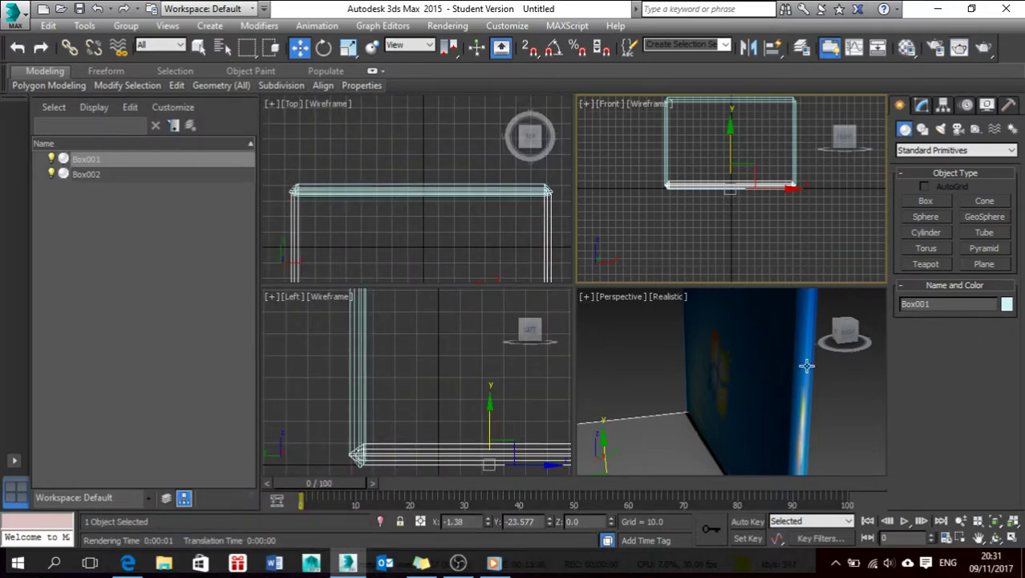
Step: Assign the dark third material to the whole upright screen panel
click(806, 365)
click(906, 46)
drag(469, 77, 757, 336)
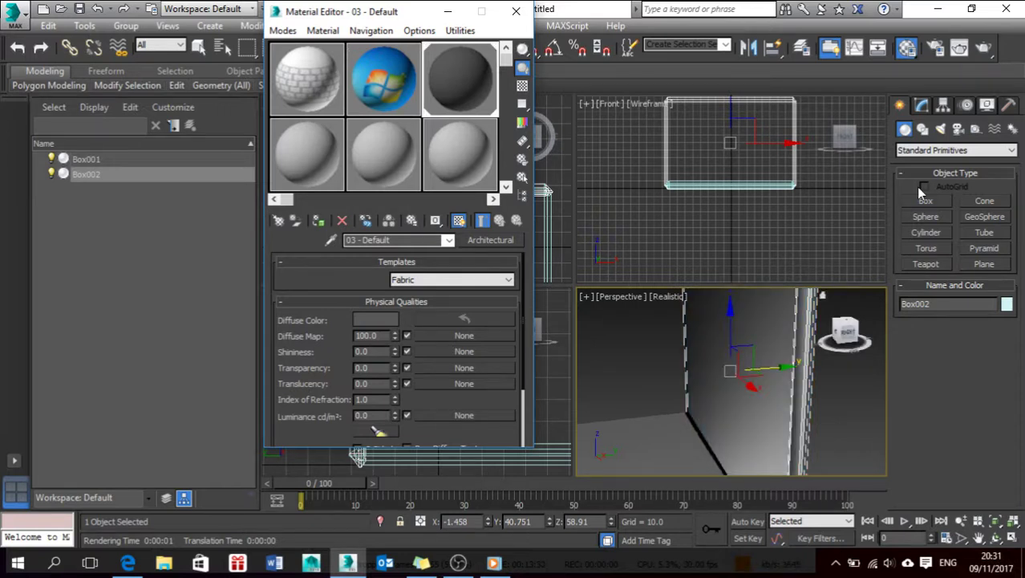
Step: Select the upright panel's large front polygon and assign the Windows wallpaper material to that face only
click(922, 105)
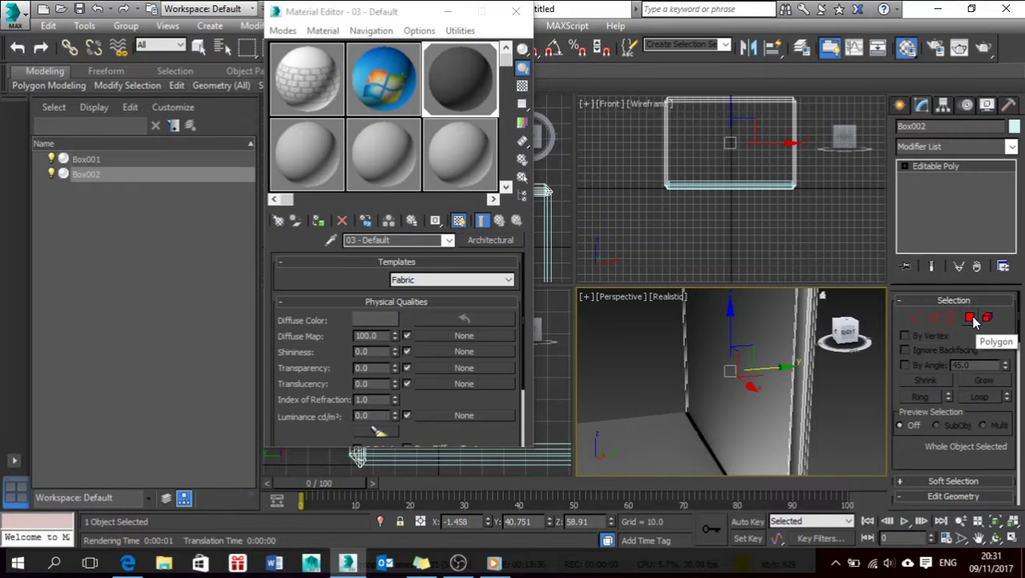
click(969, 317)
click(753, 343)
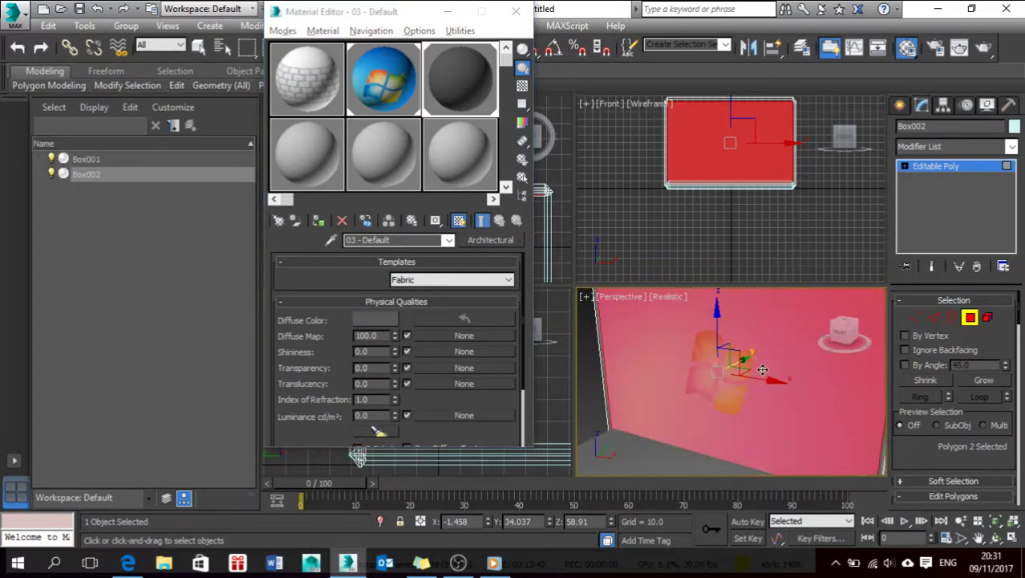
alt+middle_drag(762, 370, 725, 364)
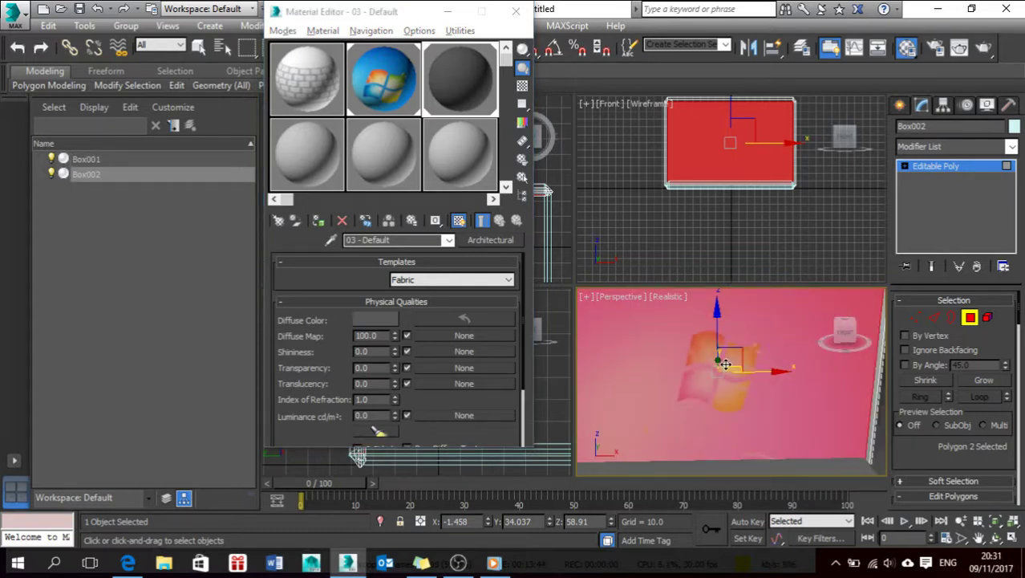
key(z)
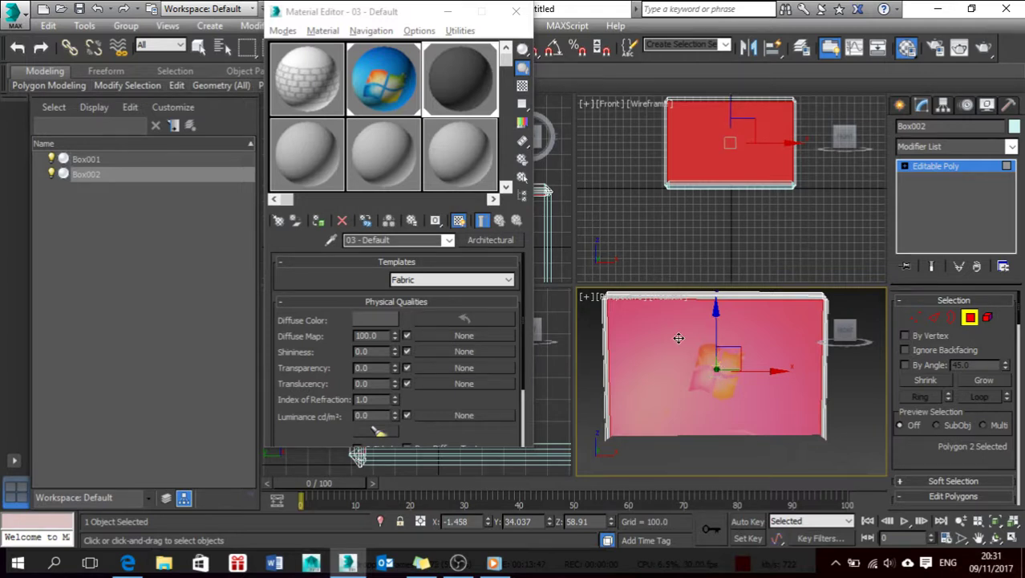
click(699, 438)
click(900, 106)
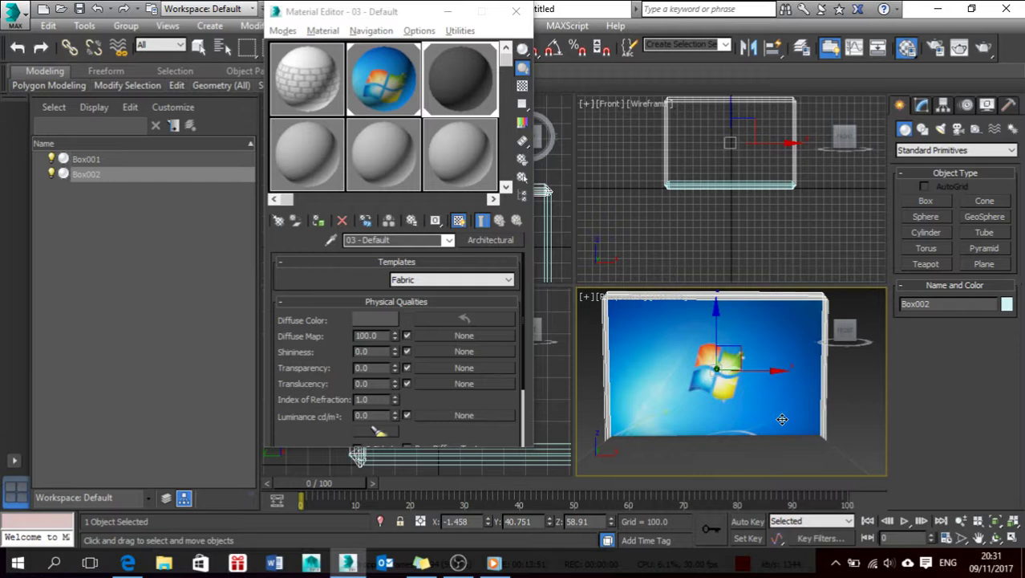
Step: Select the laptop base's top polygon, assign the keyboard material to it and show its texture in the viewport
click(775, 457)
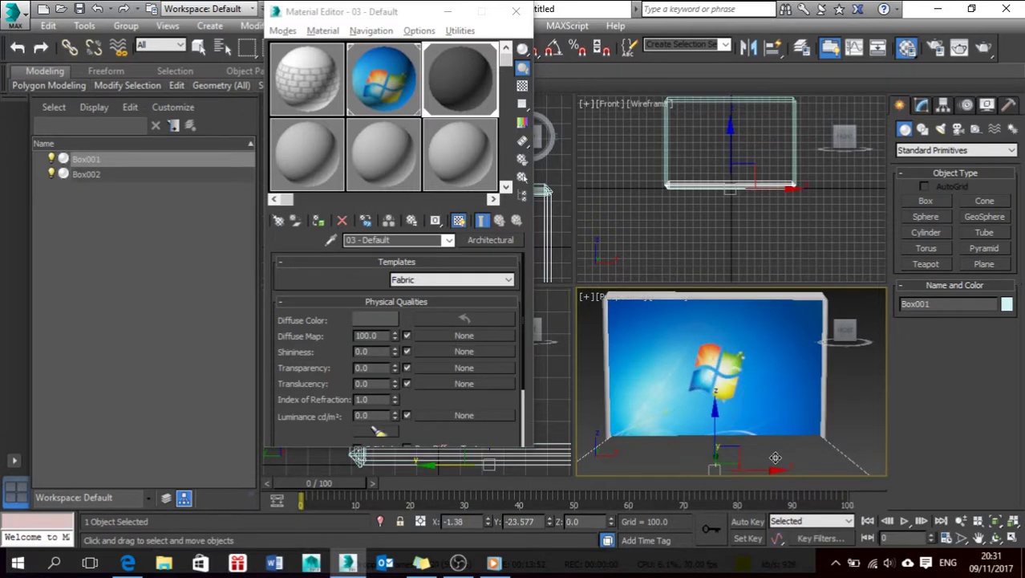
key(4)
click(674, 434)
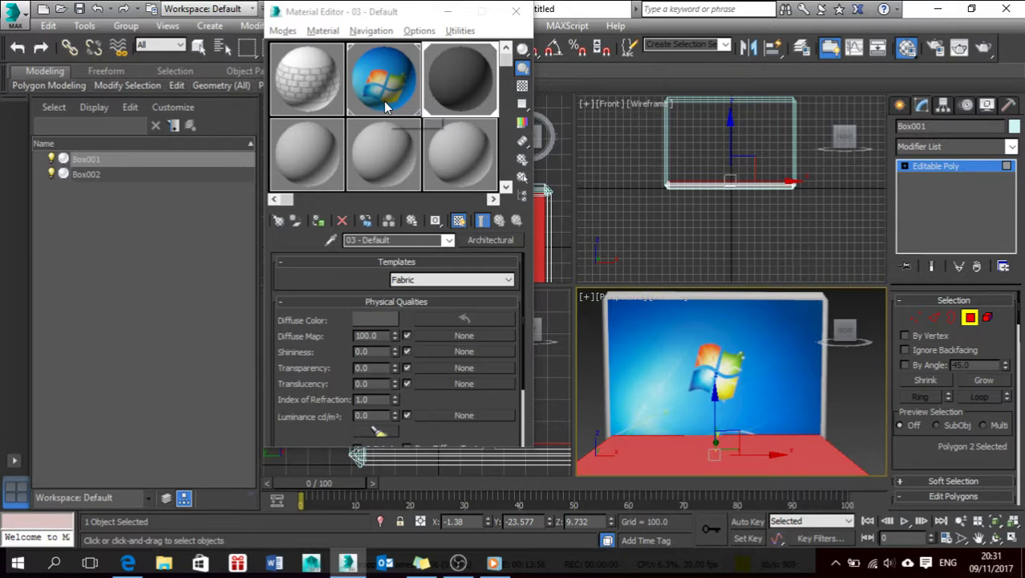
drag(386, 107, 656, 345)
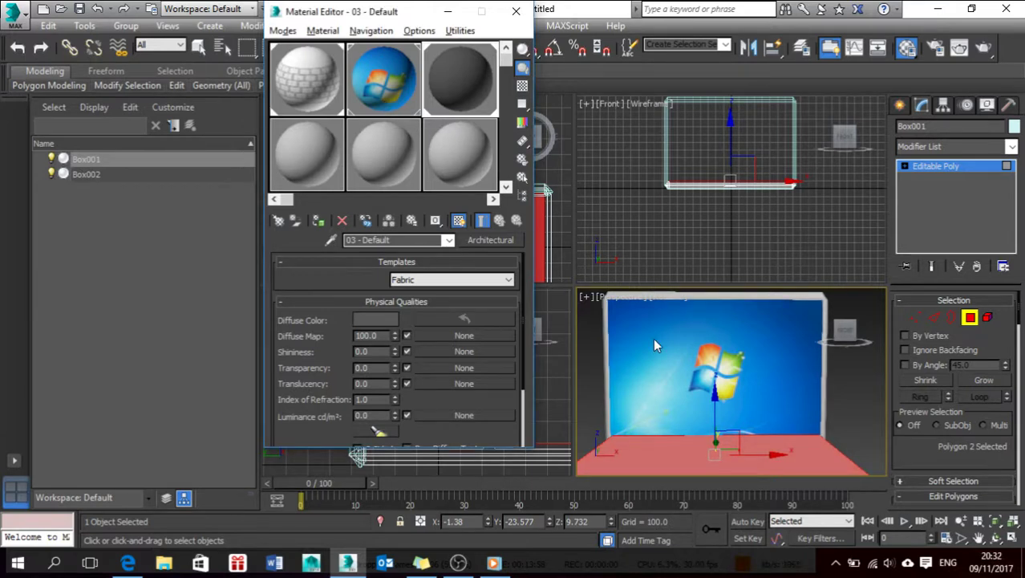
click(382, 78)
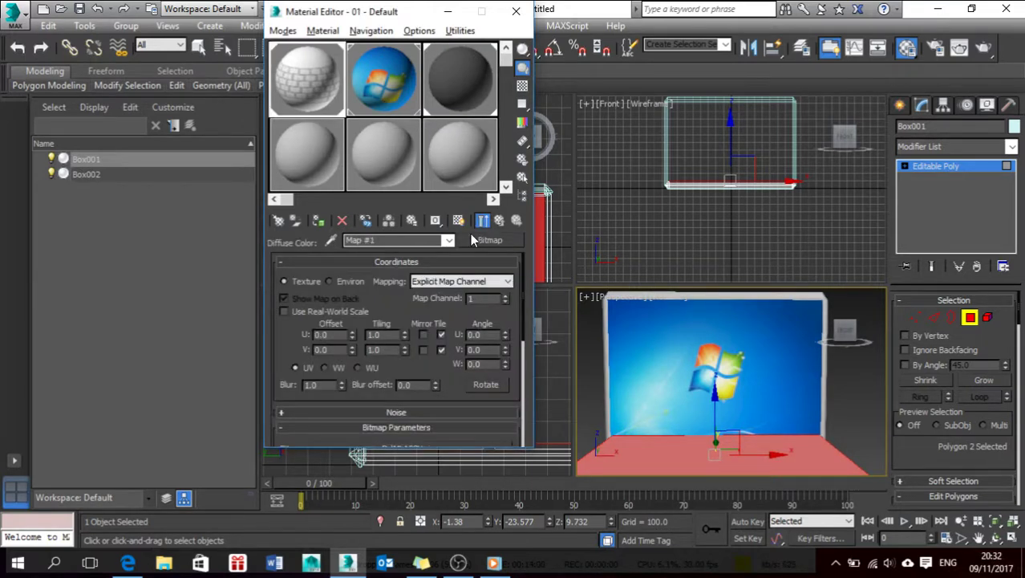
click(481, 220)
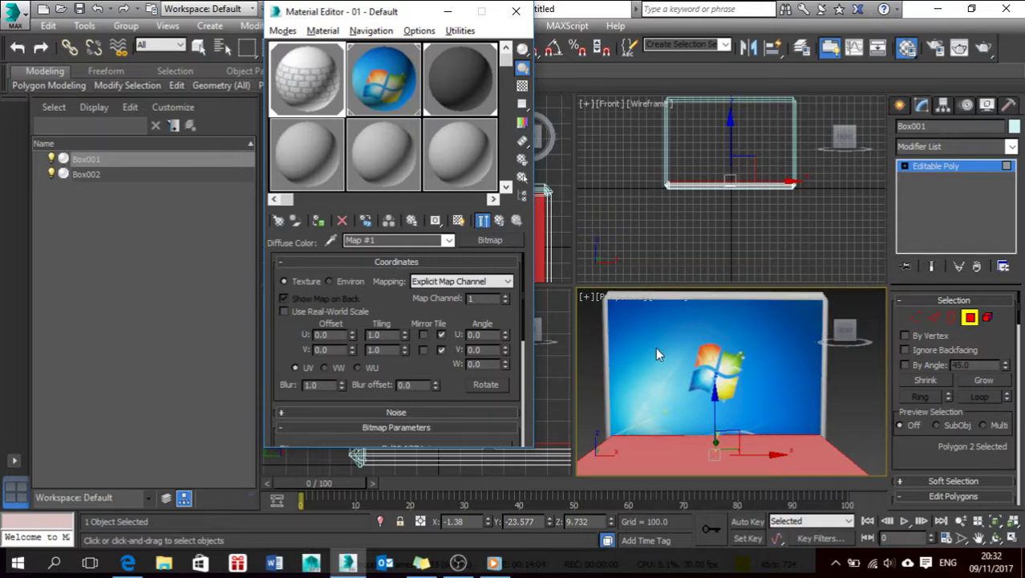
click(459, 222)
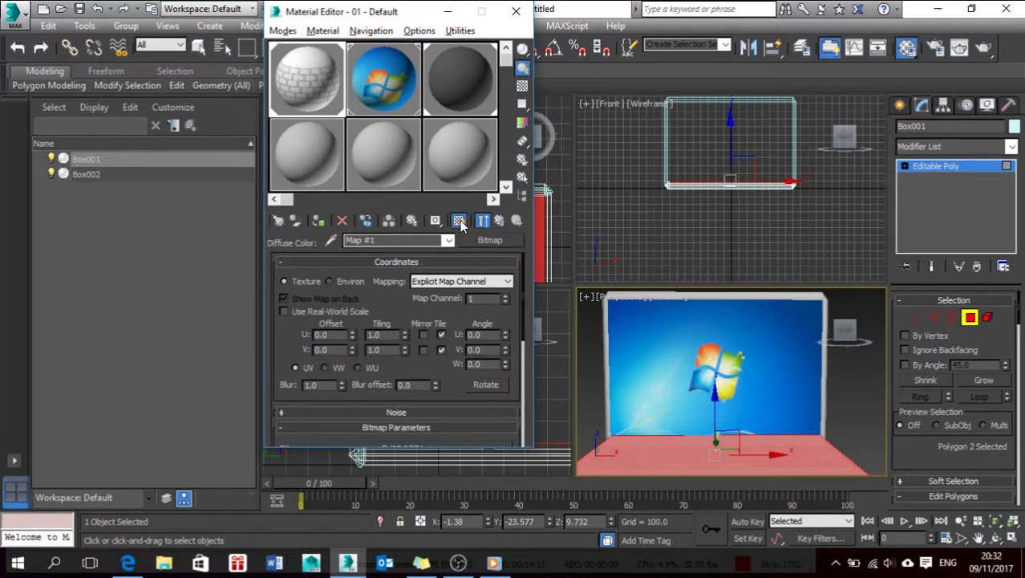
Step: Deselect the base's top polygon and render an angled Perspective view to check the textured laptop
click(847, 412)
click(845, 403)
alt+middle_drag(846, 404, 677, 392)
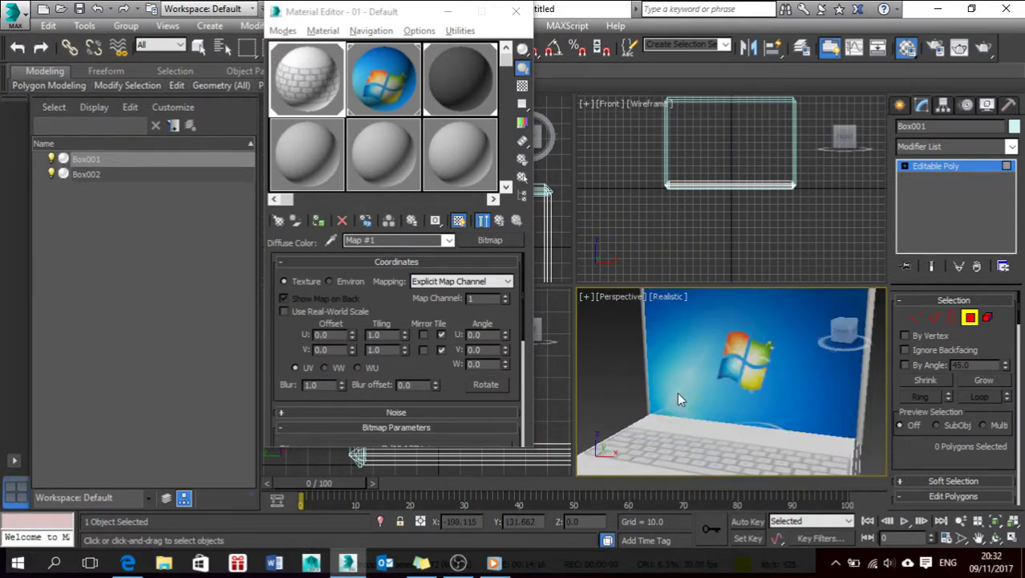
key(shift+q)
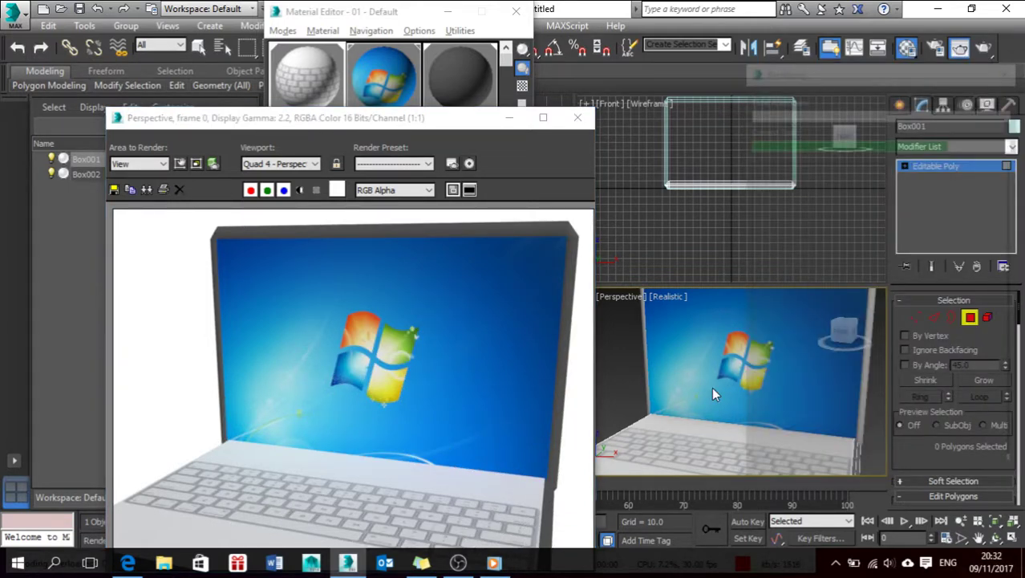
click(577, 118)
click(453, 86)
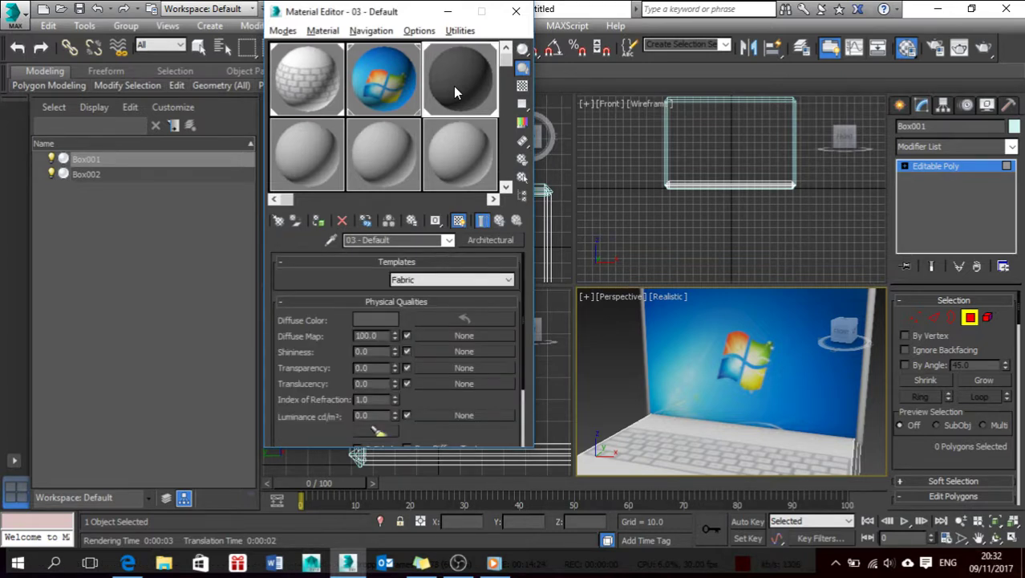
click(376, 319)
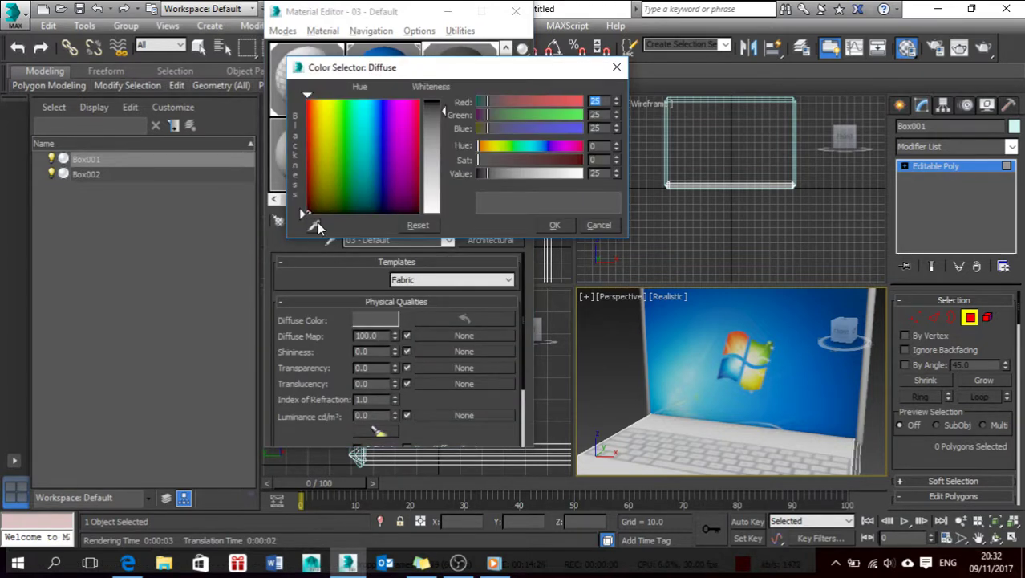
click(666, 437)
click(312, 225)
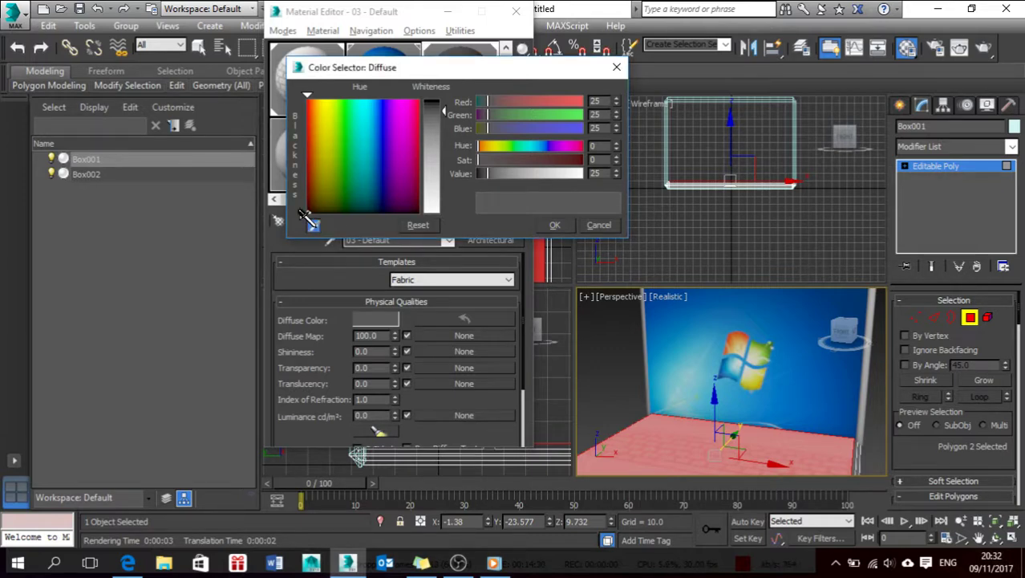
click(598, 225)
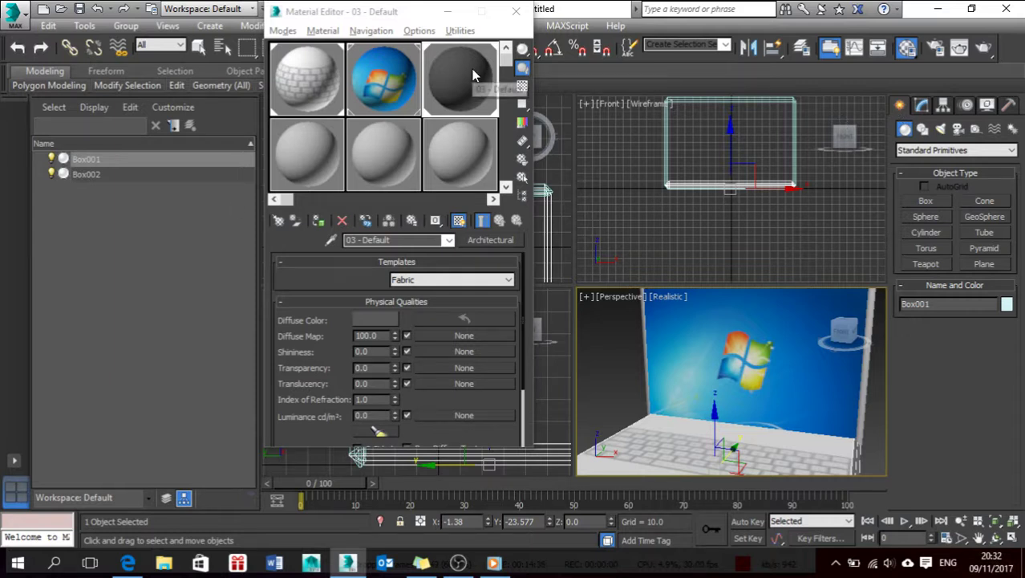
Step: Pick the laptop base's material from the Perspective view into the third slot and open its dark Architectural sub-material
click(473, 75)
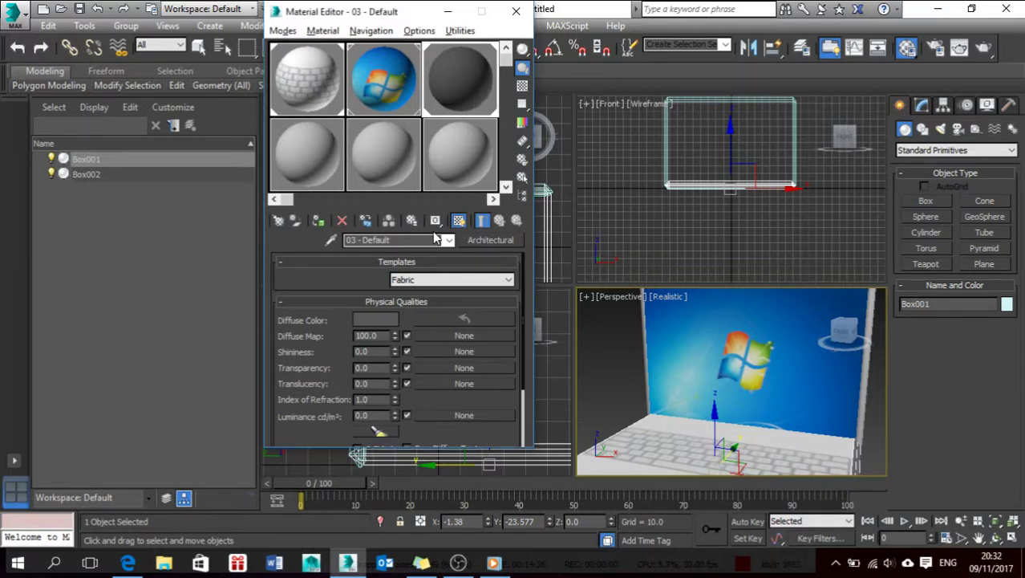
click(331, 240)
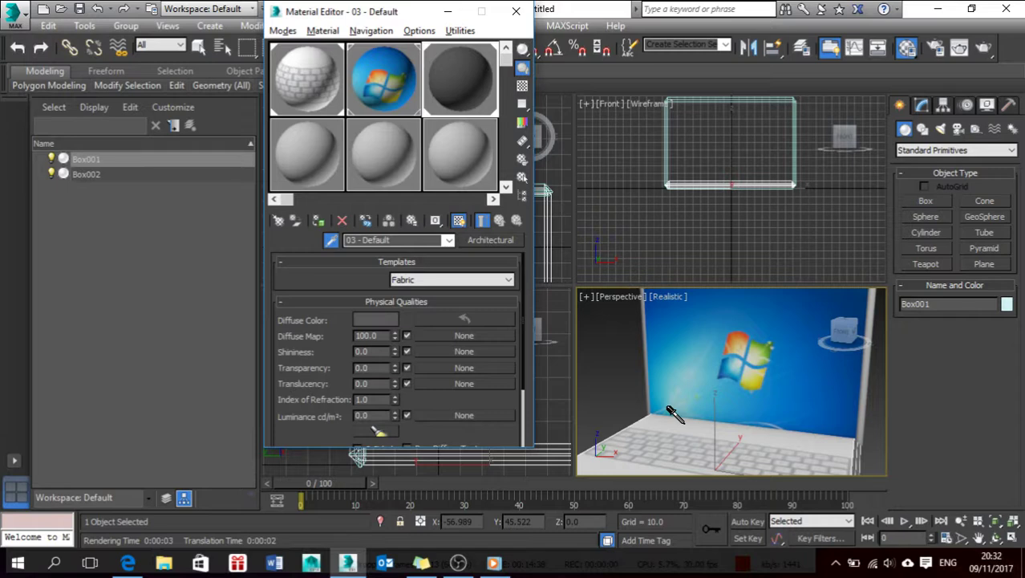
click(672, 412)
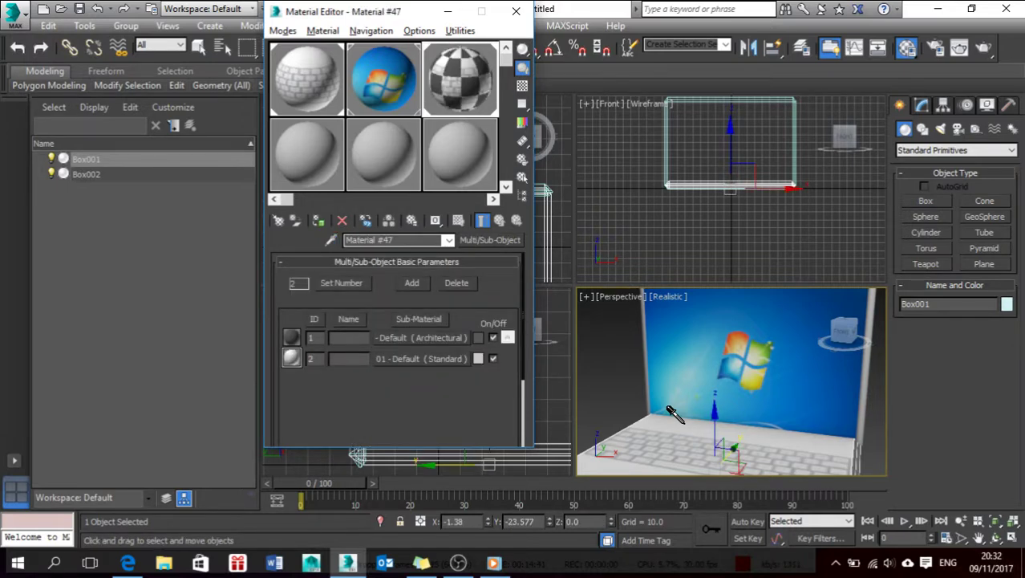
click(418, 338)
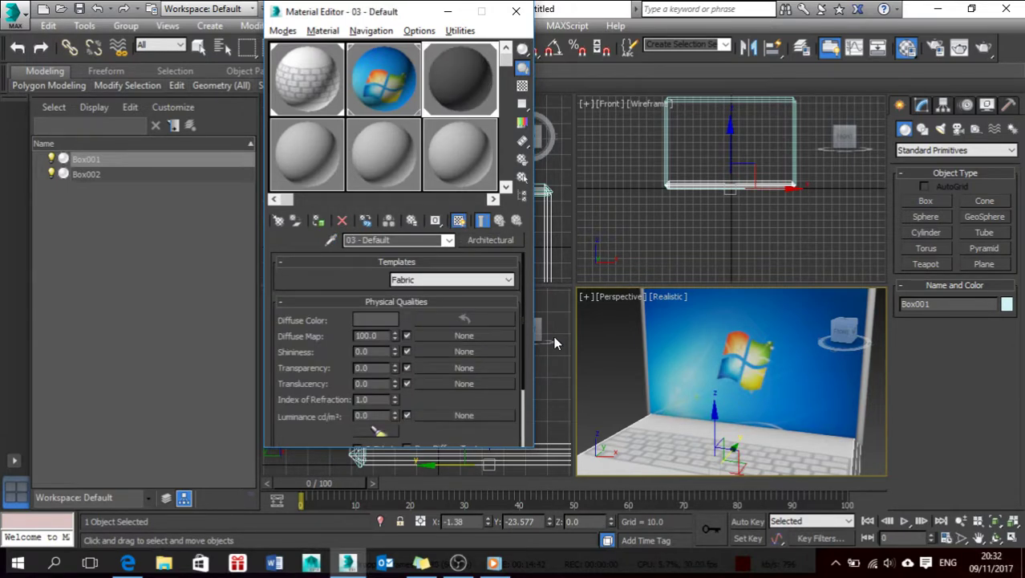
Step: Try to sample a screen colour for the dark material's diffuse colour
click(375, 319)
click(312, 226)
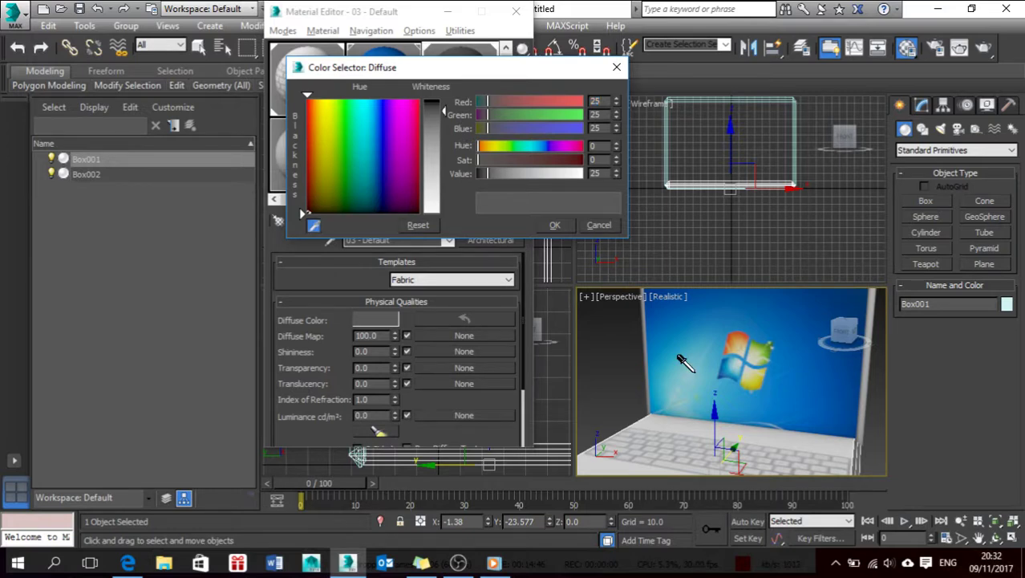
click(598, 225)
Step: Lighten the third material's diffuse colour to a light grey and render the Perspective view
alt+middle_drag(808, 368, 706, 361)
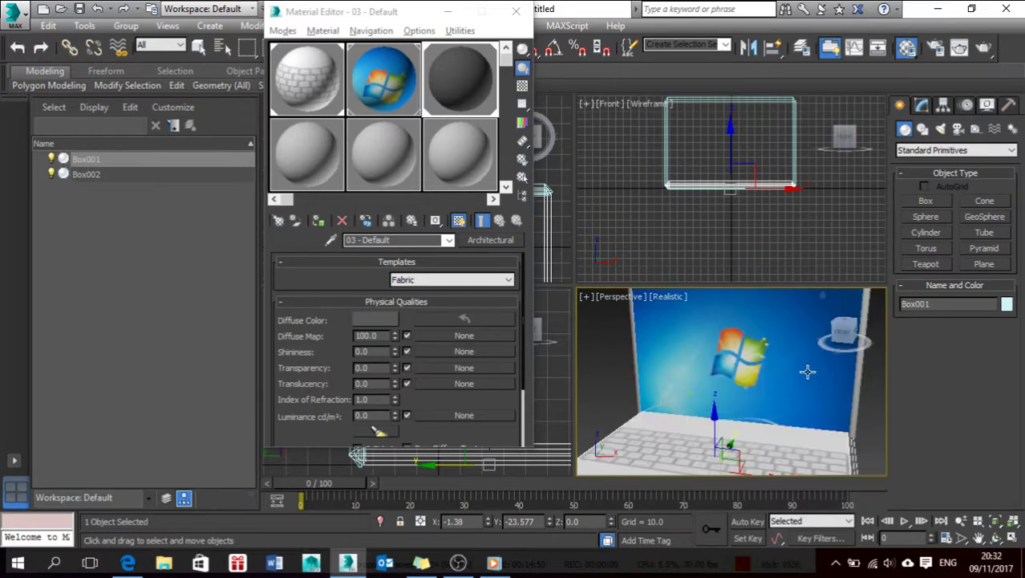
click(331, 240)
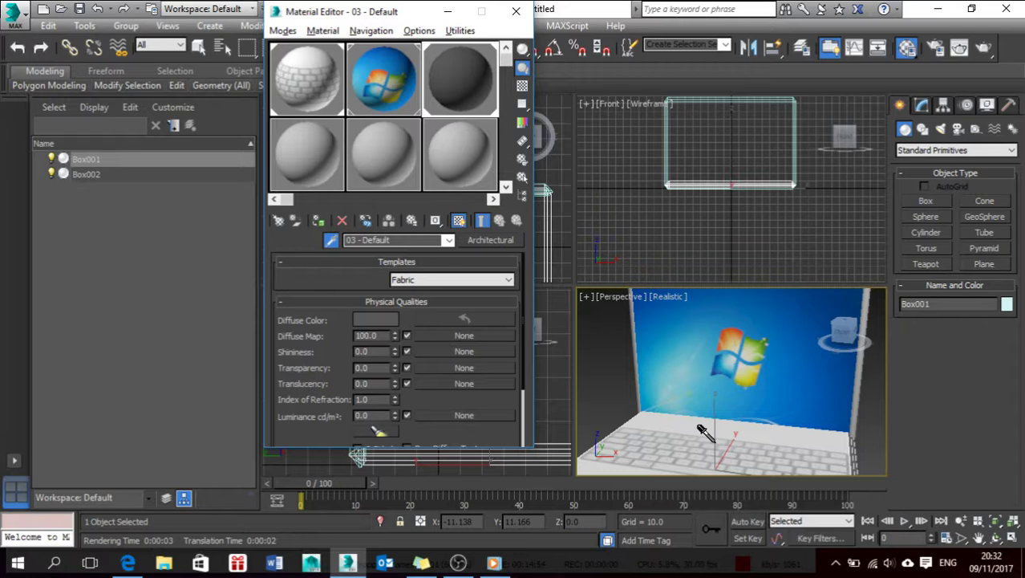
click(365, 319)
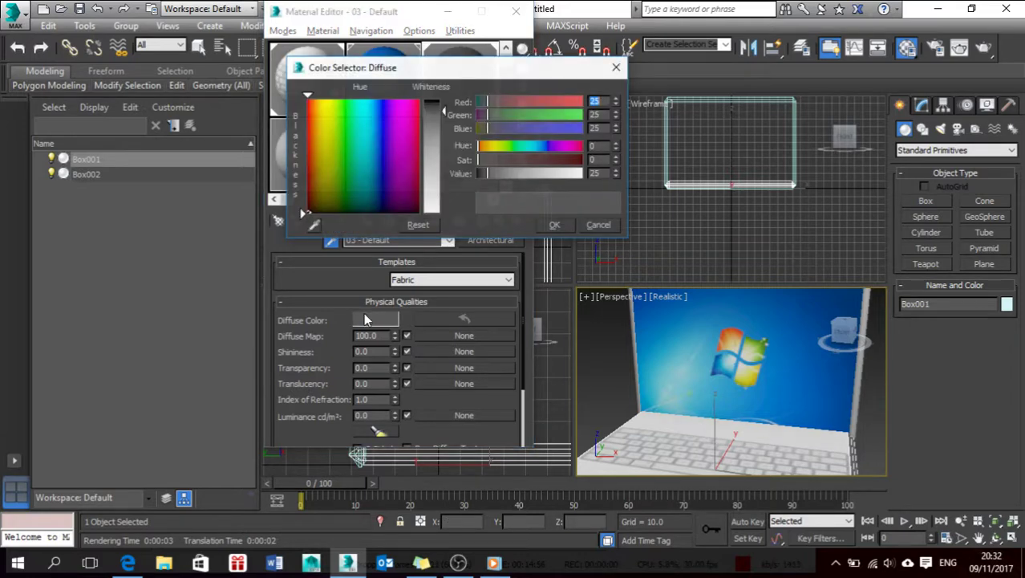
drag(489, 173, 547, 173)
click(556, 226)
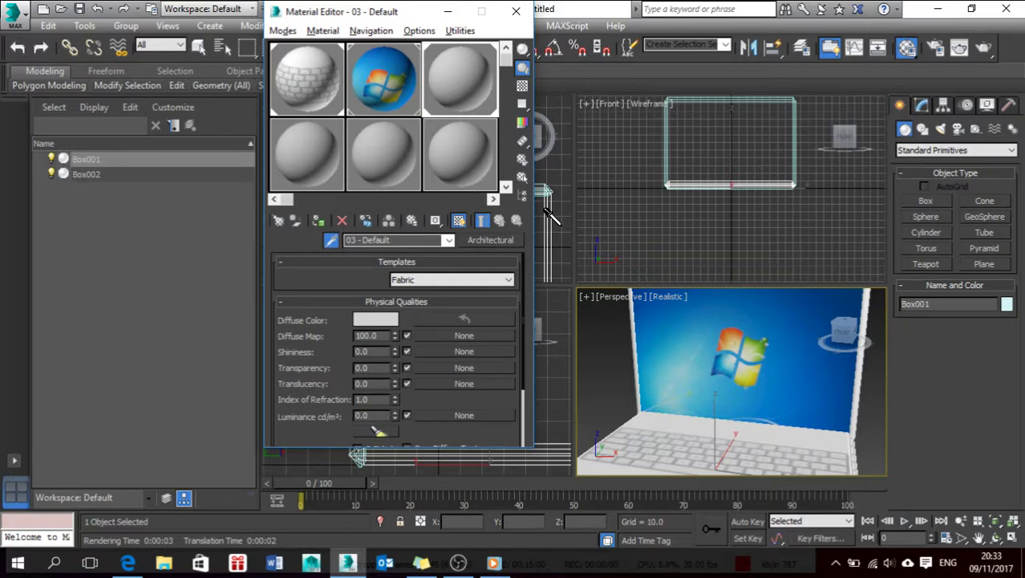
key(m)
key(shift+q)
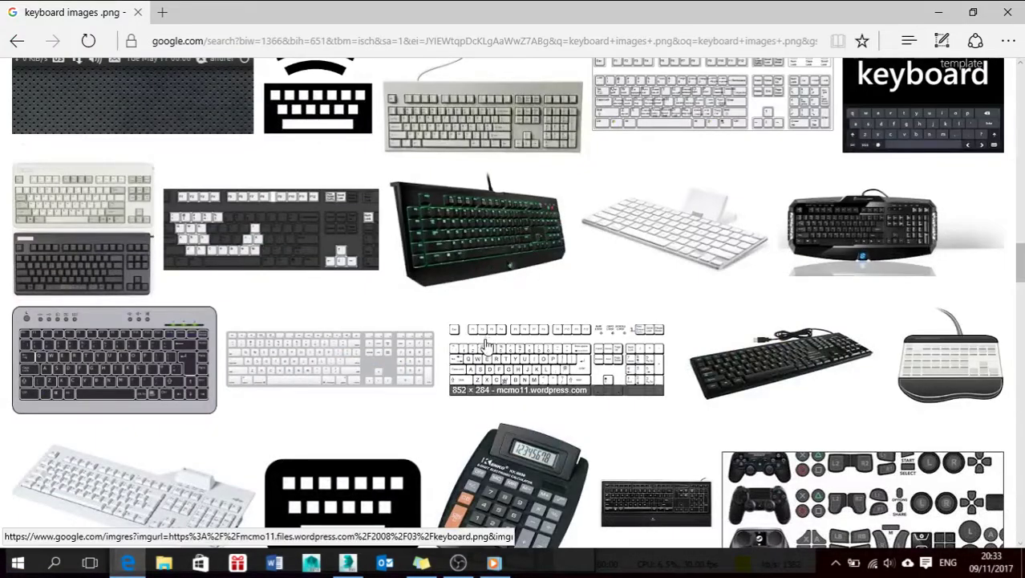
Step: Look through the Google image results for "keyboard images .png" in the browser for usable keyboard textures
scroll(487, 347, down, 1)
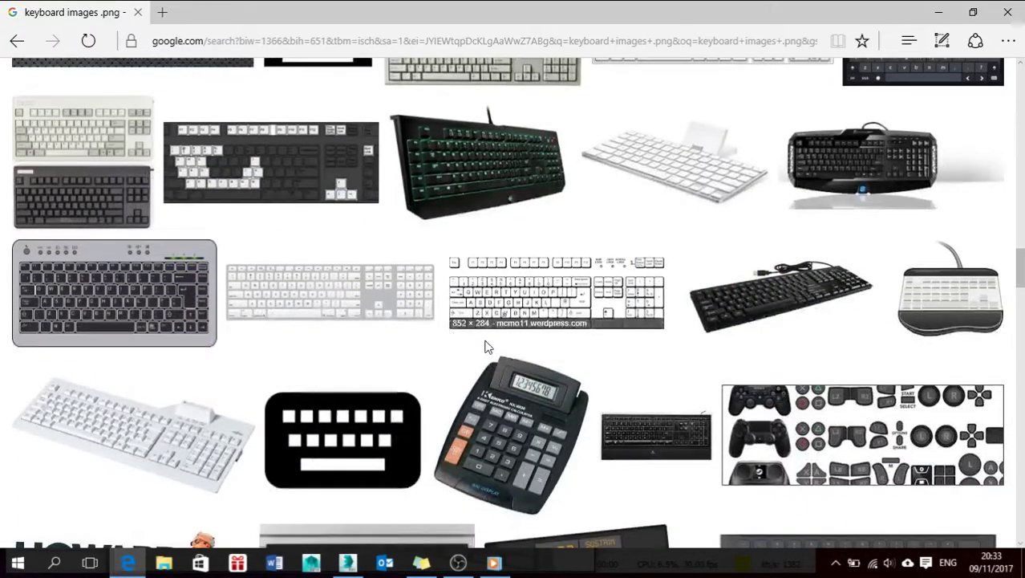
scroll(487, 347, down, 1)
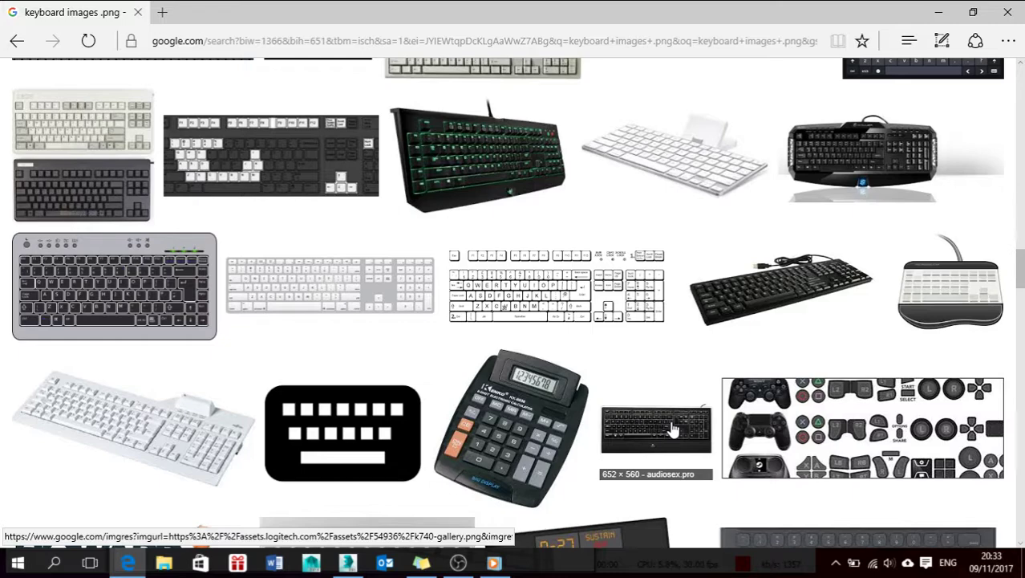
scroll(667, 433, down, 2)
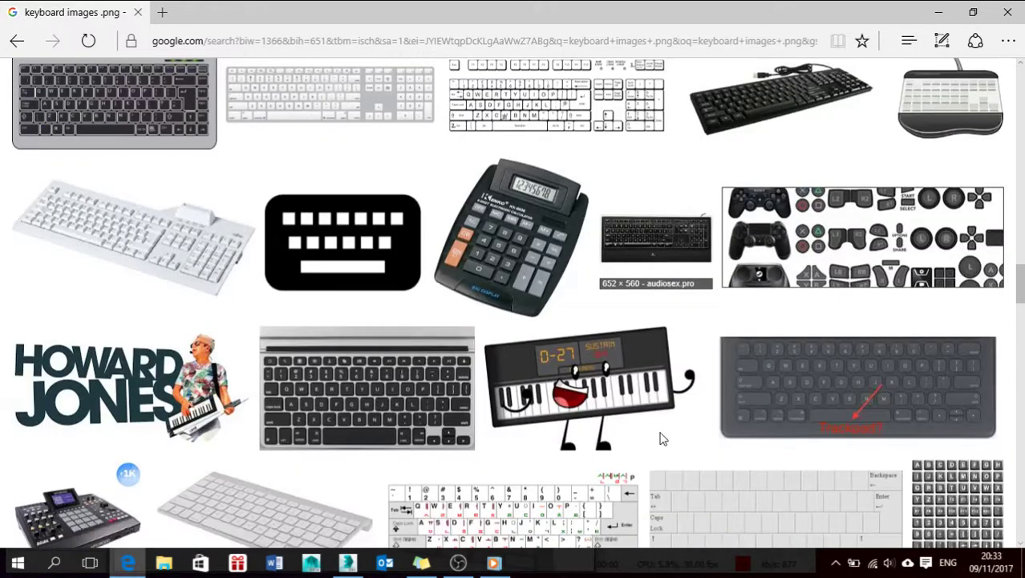
scroll(310, 355, down, 1)
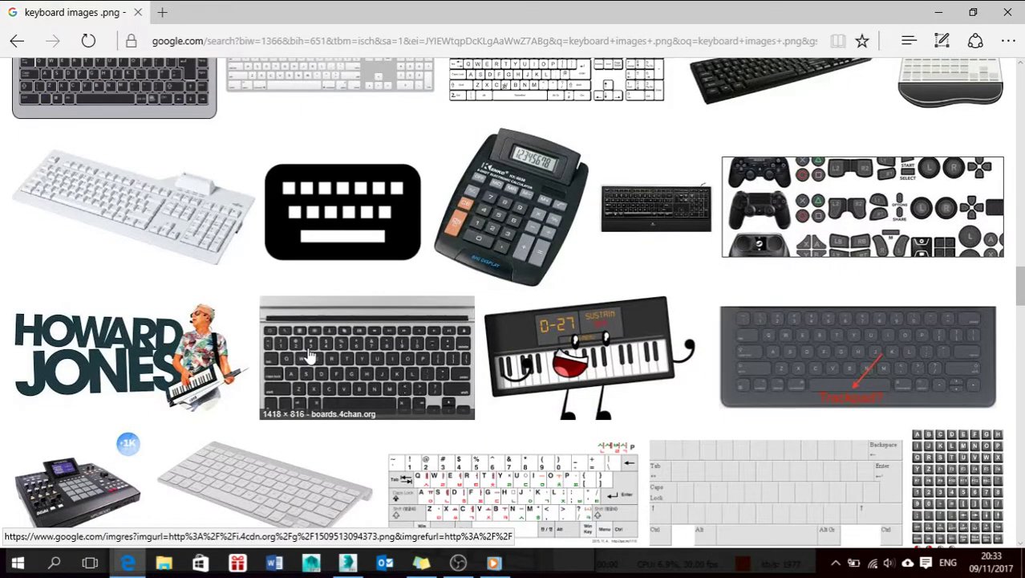
scroll(309, 356, down, 2)
scroll(310, 355, down, 2)
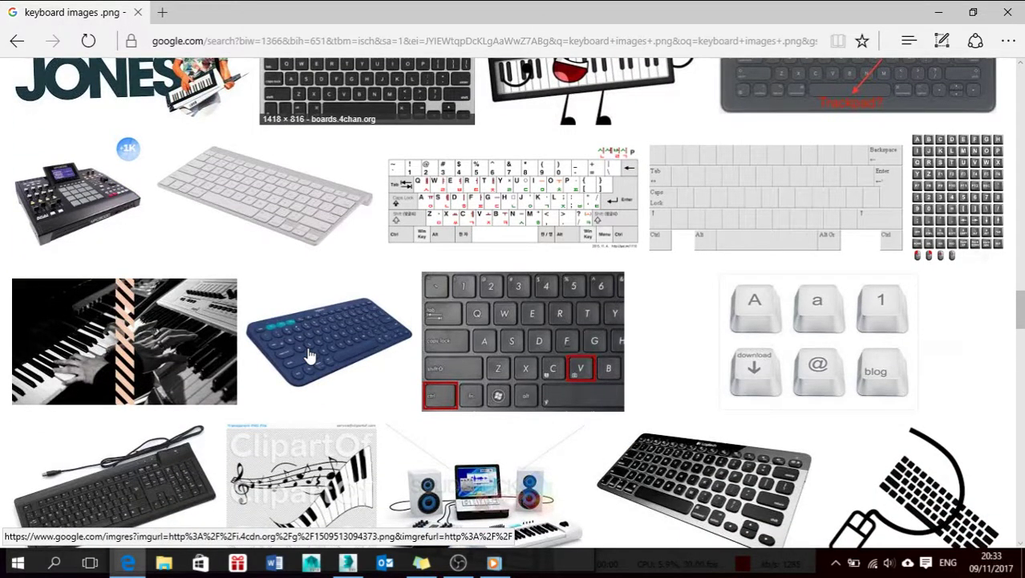
scroll(458, 427, down, 6)
scroll(455, 429, down, 1)
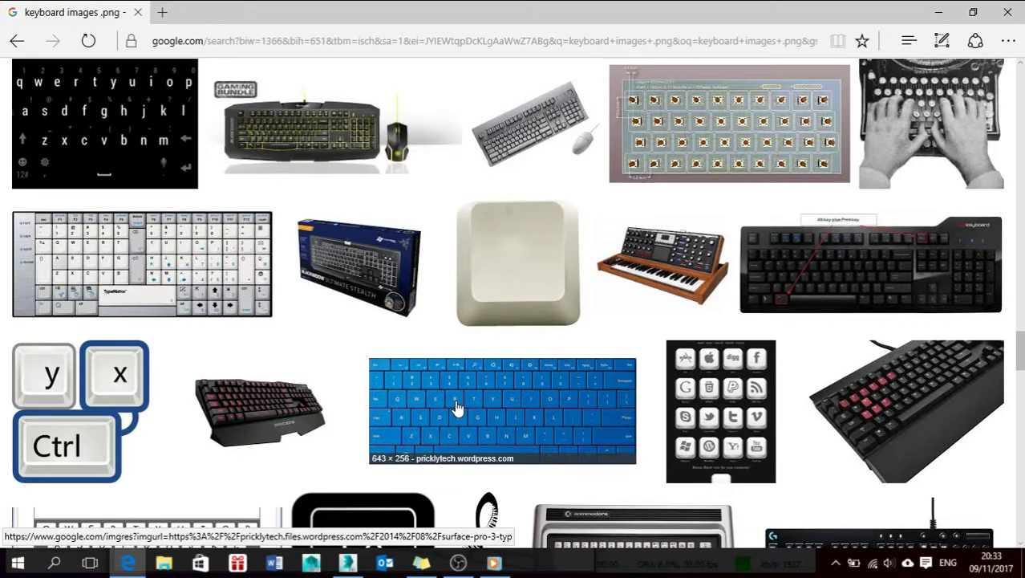
scroll(457, 405, down, 8)
scroll(457, 398, down, 2)
scroll(455, 397, down, 4)
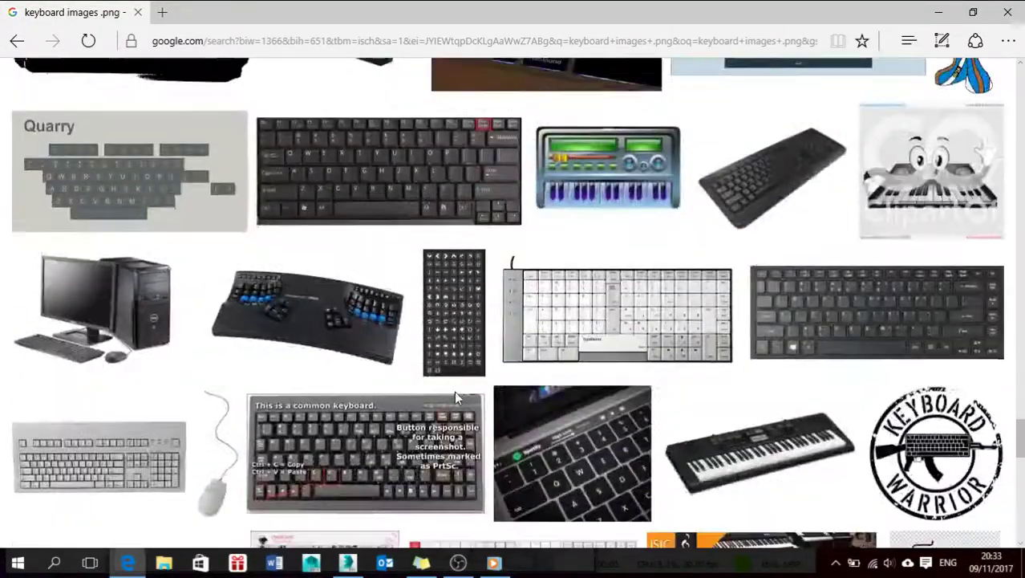
scroll(455, 397, down, 1)
scroll(456, 397, down, 10)
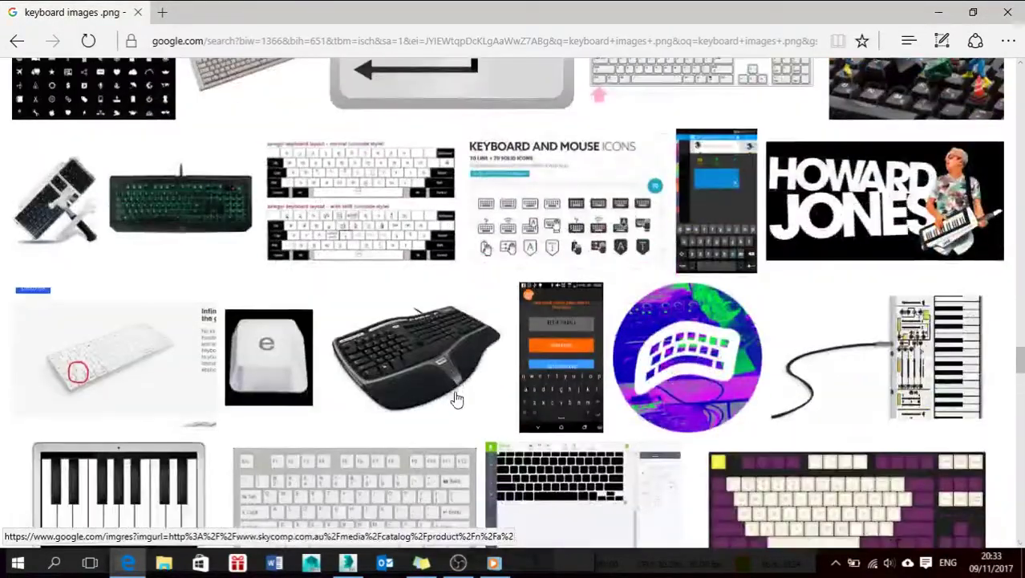
scroll(455, 397, up, 5)
scroll(455, 399, up, 20)
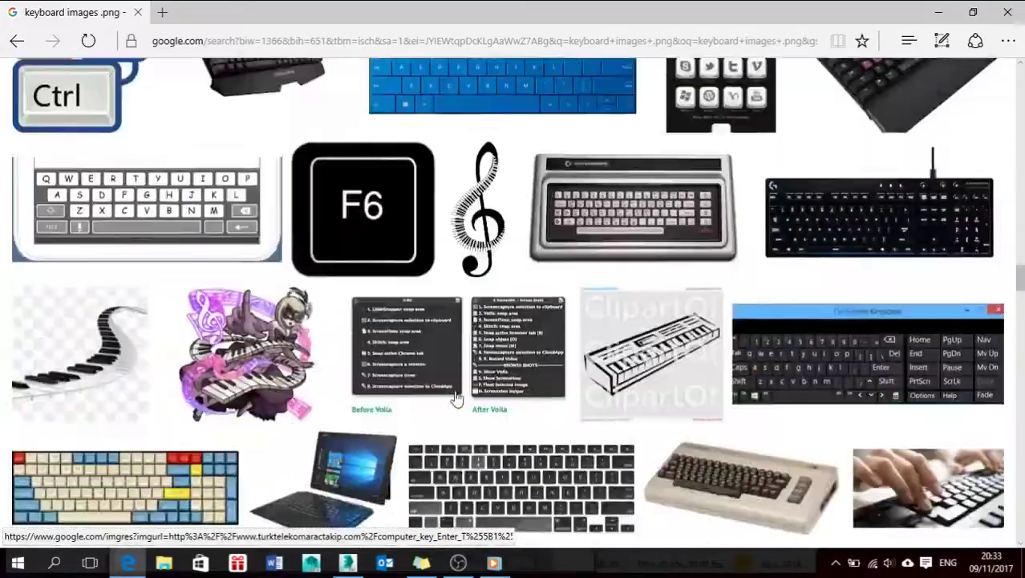
scroll(455, 397, up, 10)
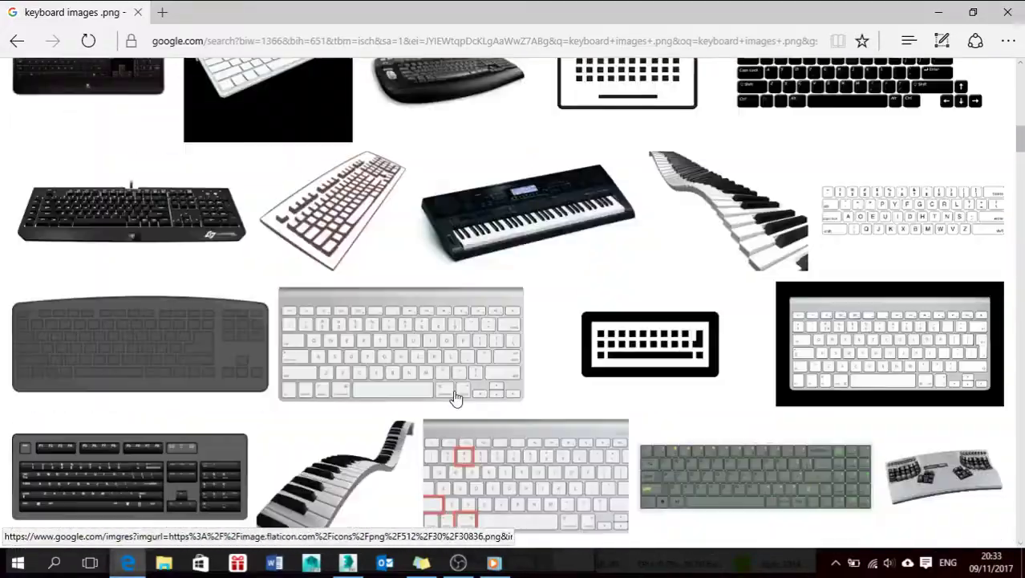
scroll(456, 401, down, 6)
scroll(456, 401, down, 1)
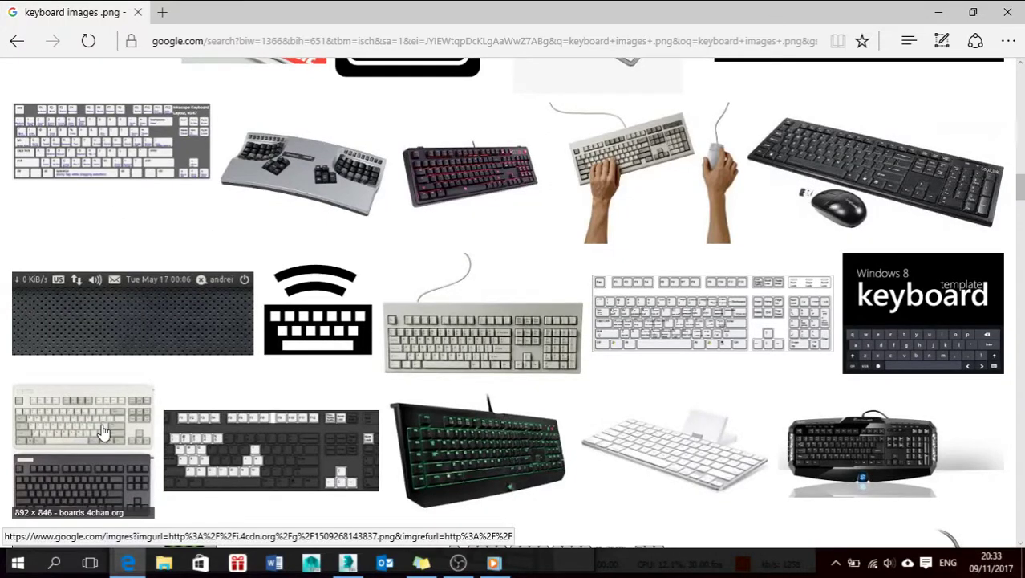
scroll(104, 437, down, 1)
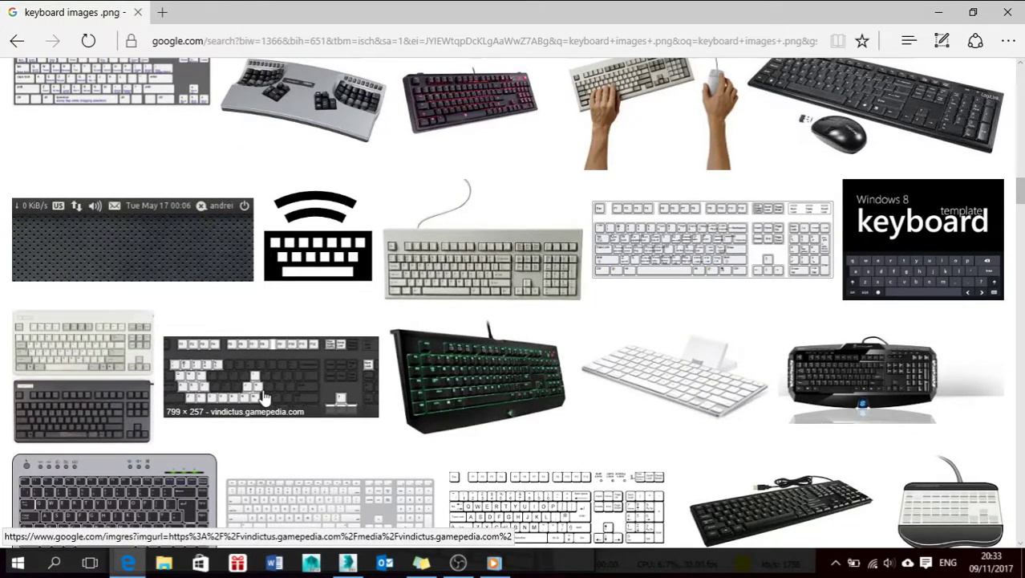
scroll(265, 397, down, 2)
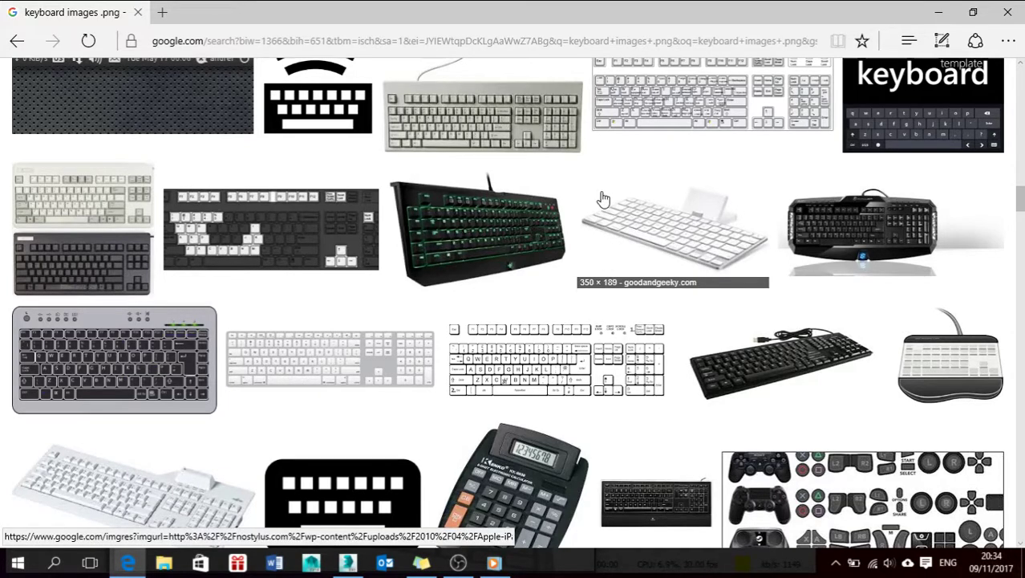
scroll(558, 288, up, 8)
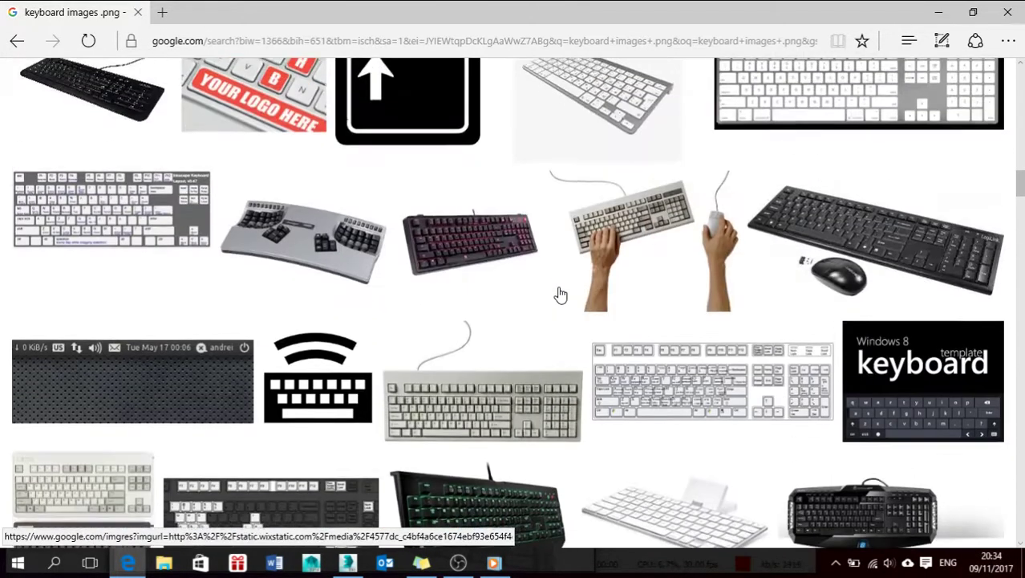
scroll(556, 310, up, 1)
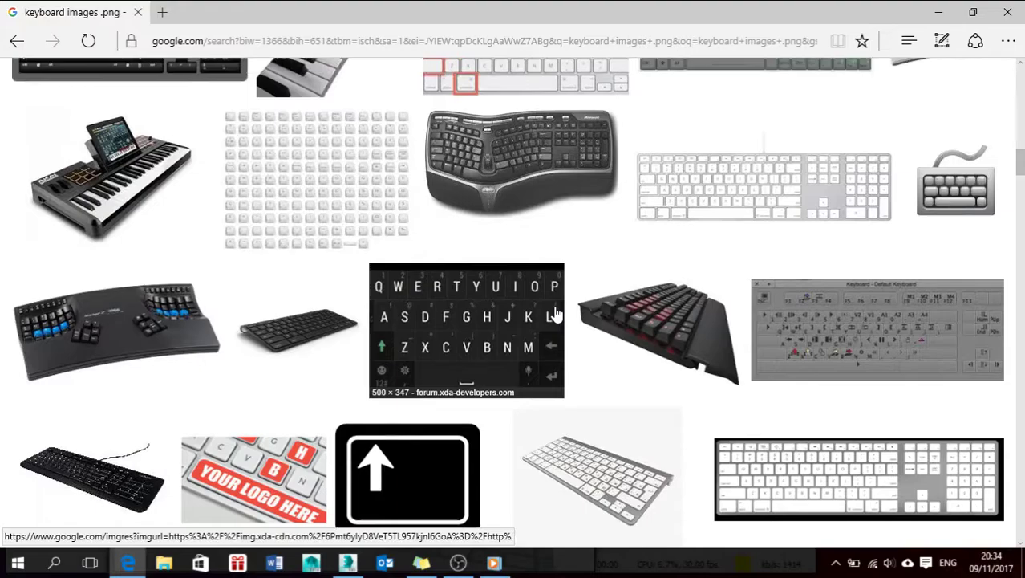
scroll(555, 314, up, 10)
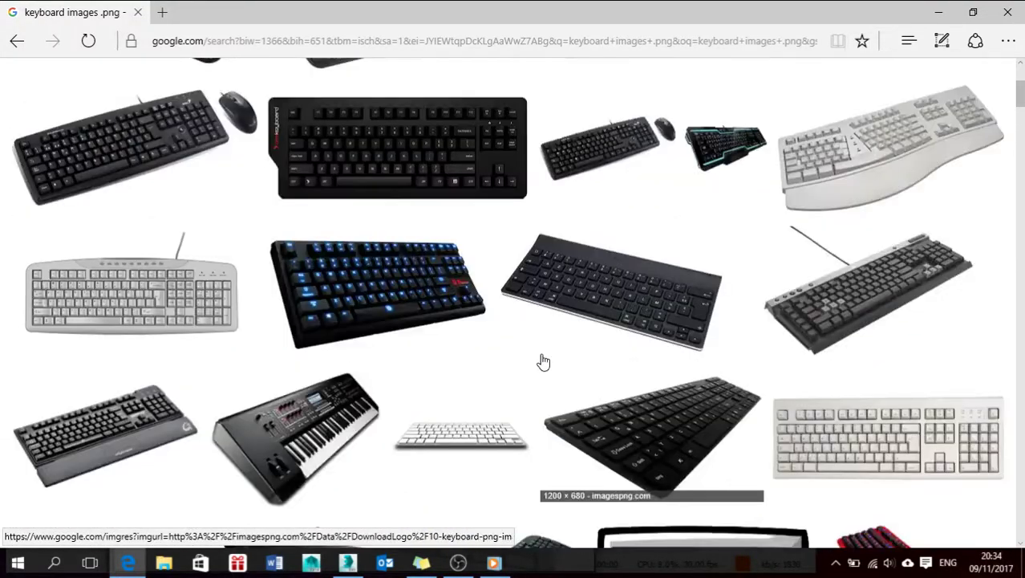
scroll(542, 361, up, 3)
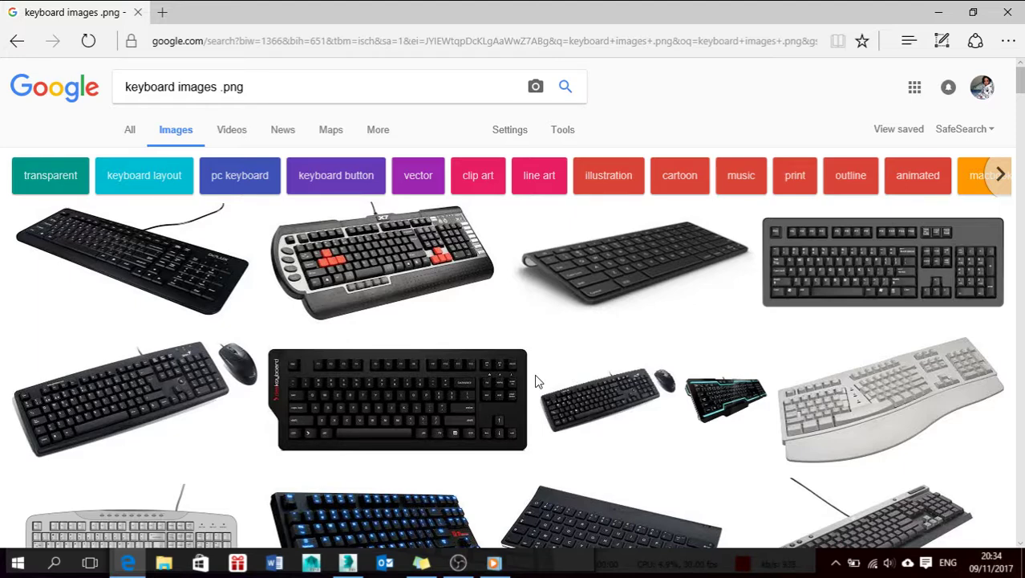
Step: Switch back to 3ds Max, clear the selection and render the Left and Front views to check the materials
click(363, 566)
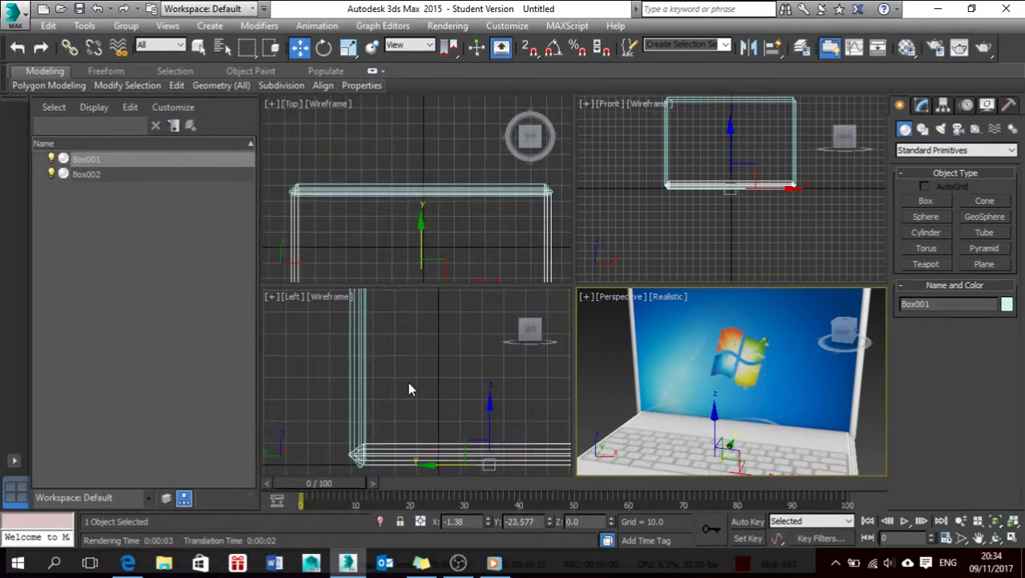
click(408, 382)
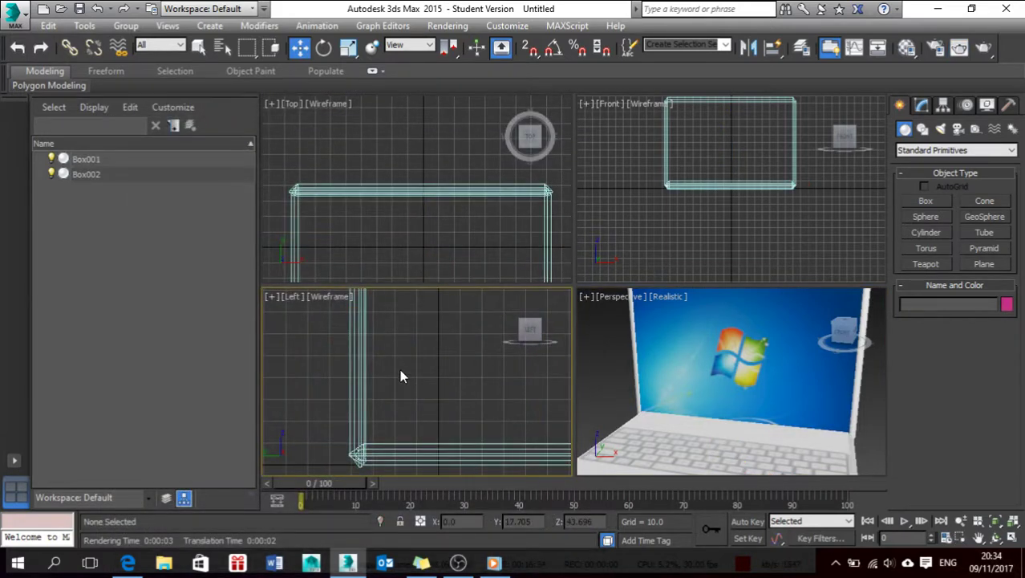
key(shift+q)
click(648, 204)
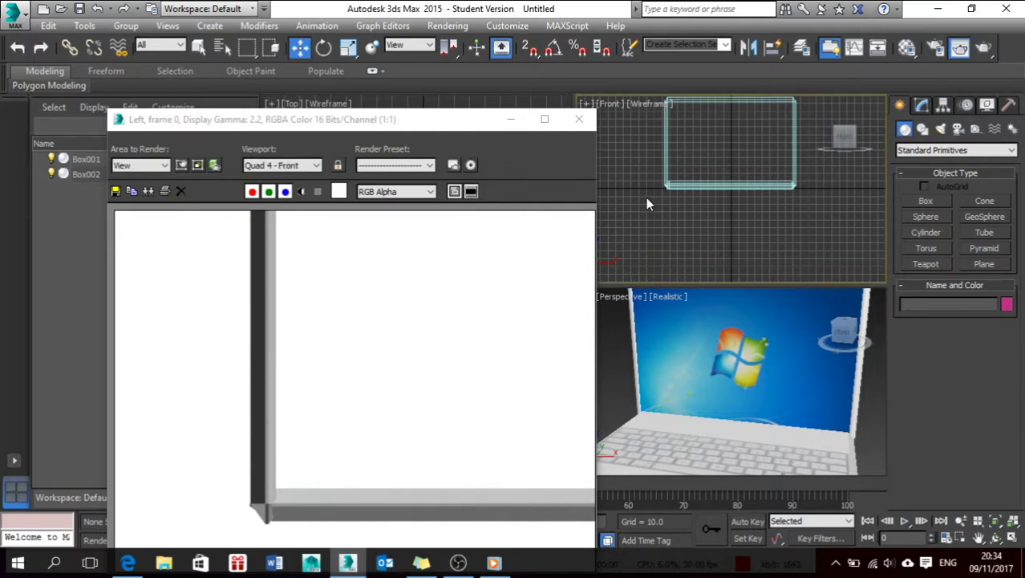
key(shift+q)
drag(430, 123, 840, 125)
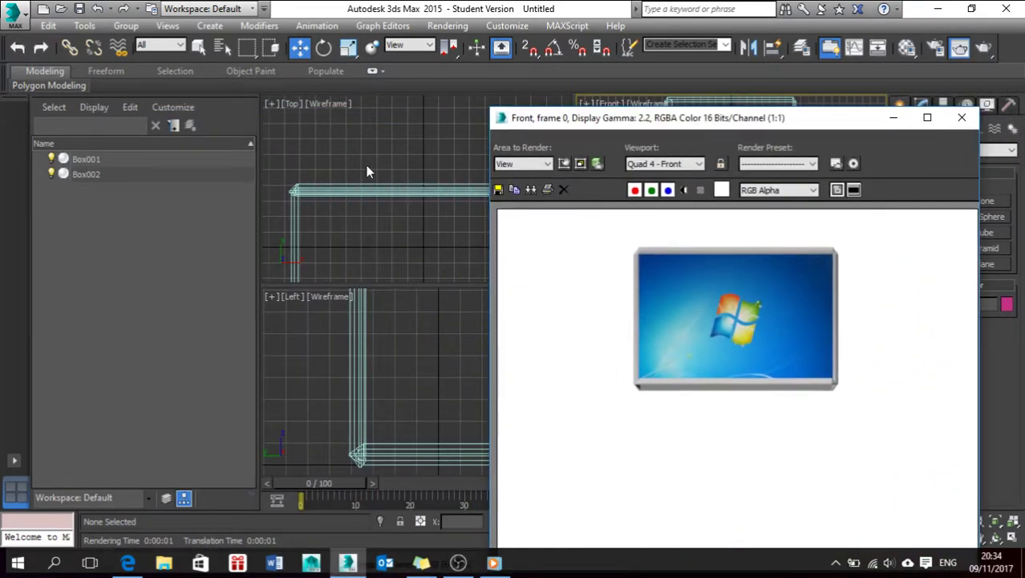
Step: Select the upright screen panel in the Top view, render that view and close the render window
click(337, 181)
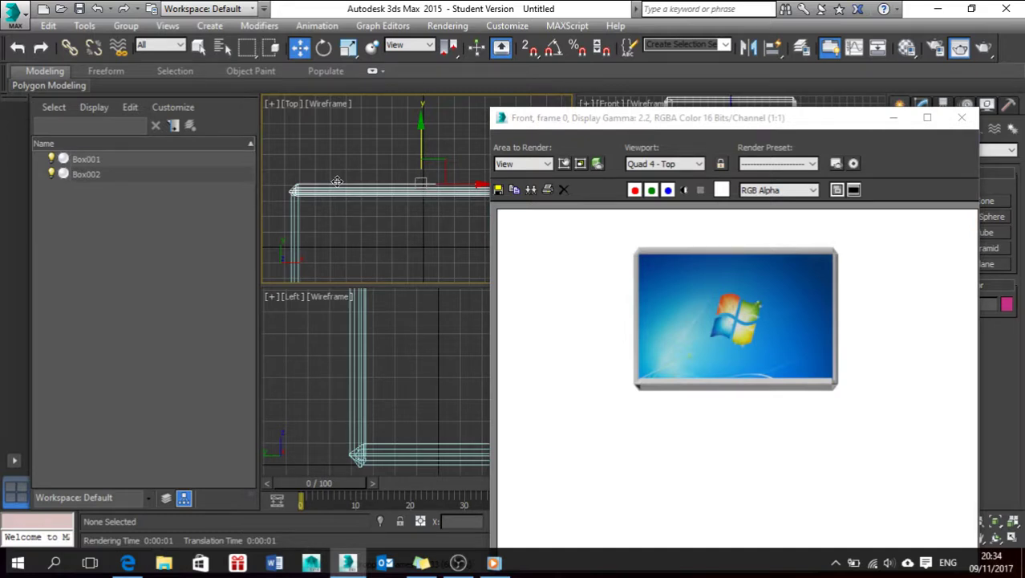
click(336, 182)
key(shift+q)
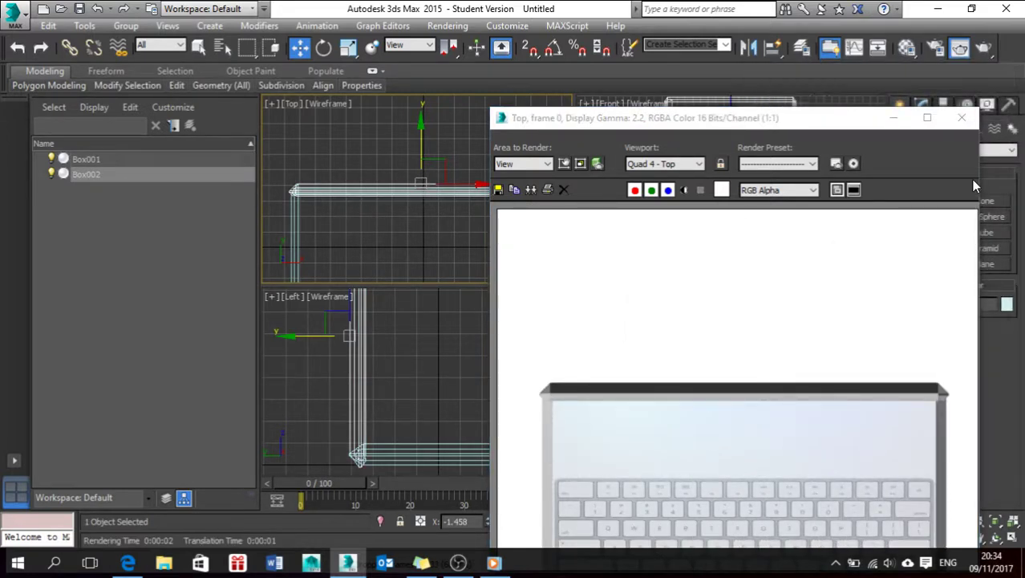
click(961, 118)
alt+middle_drag(605, 385, 585, 402)
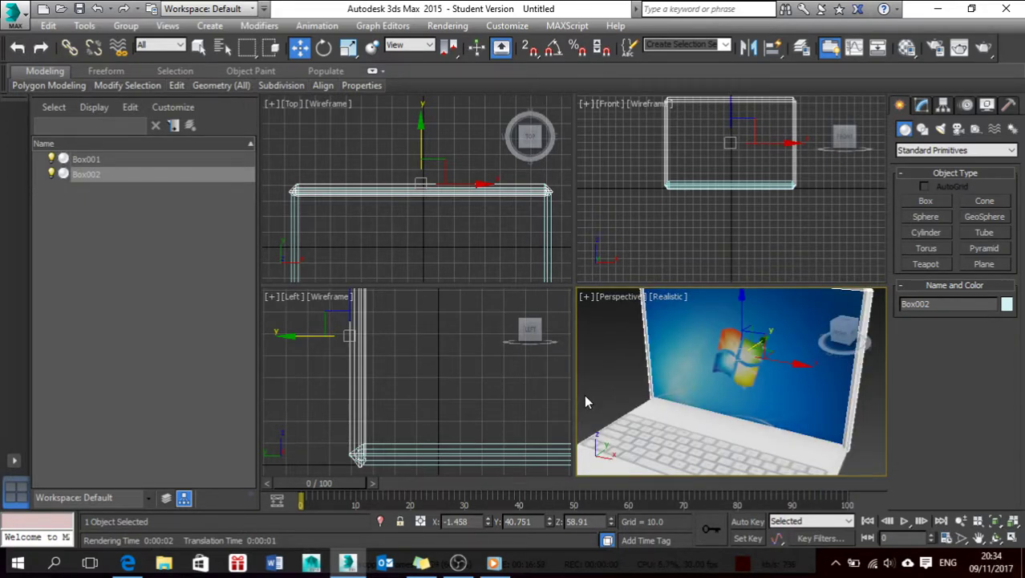